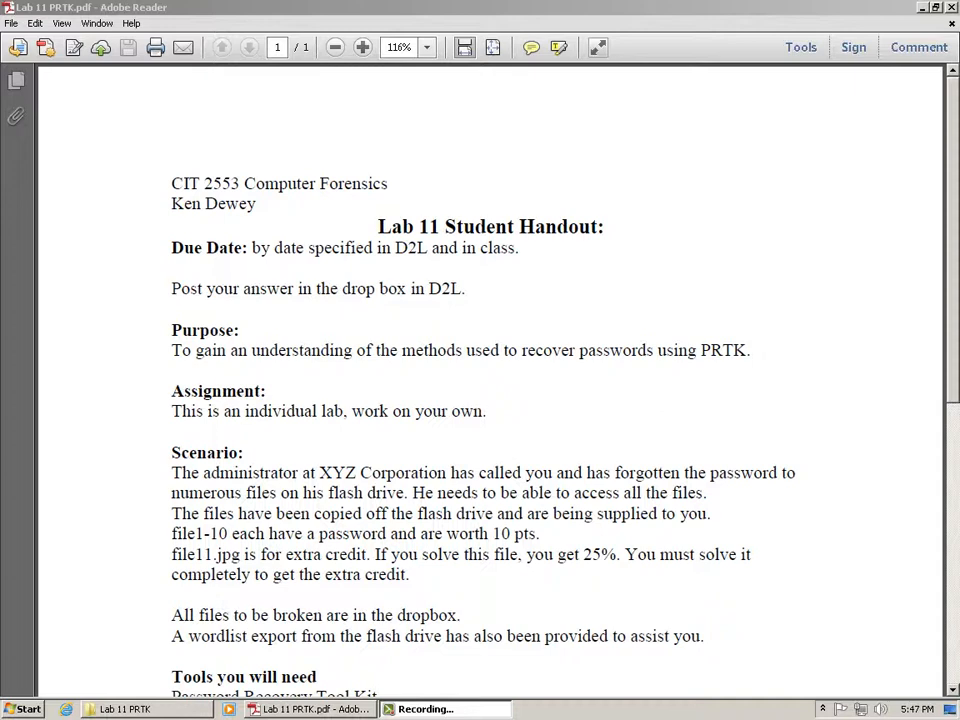
# Scroll down through the Lab 11 PRTK.pdf handout in Adobe Reader.
pyautogui.scroll(-3, 552, 230)
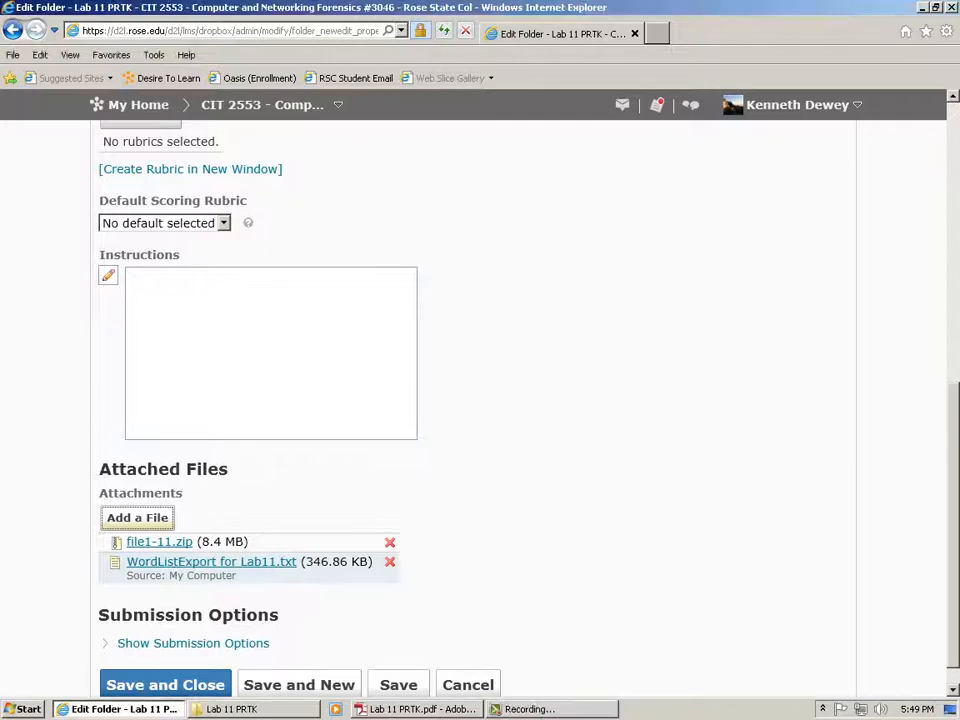
# Save the Lab 11 PRTK dropbox folder, then view the Lab 11 module in Manage Content.
pyautogui.scroll(-1, 480, 400)
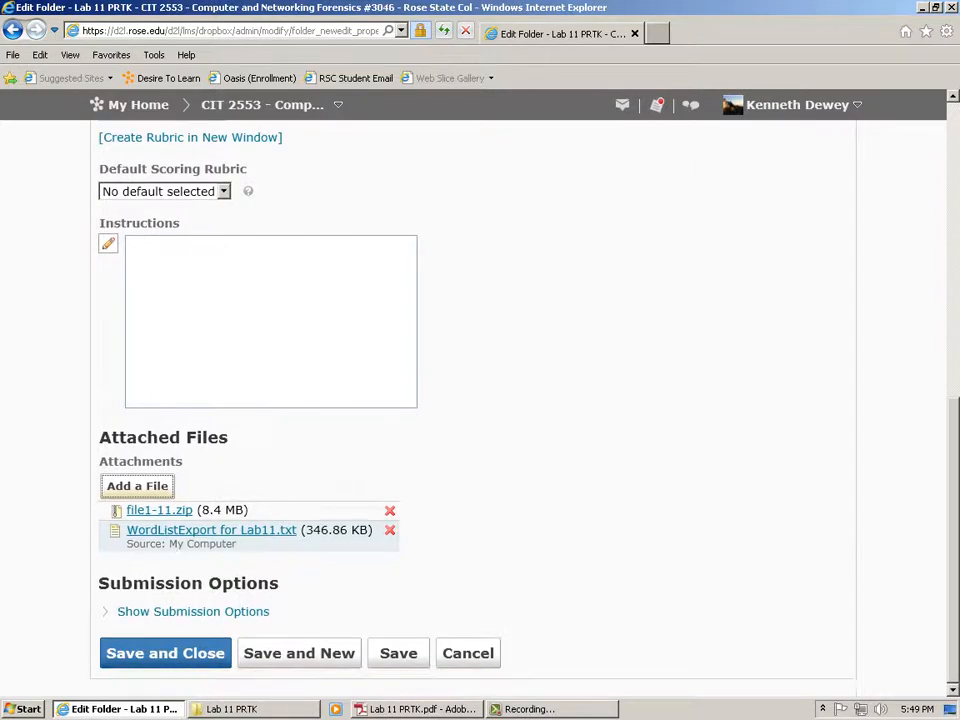
pyautogui.click(166, 654)
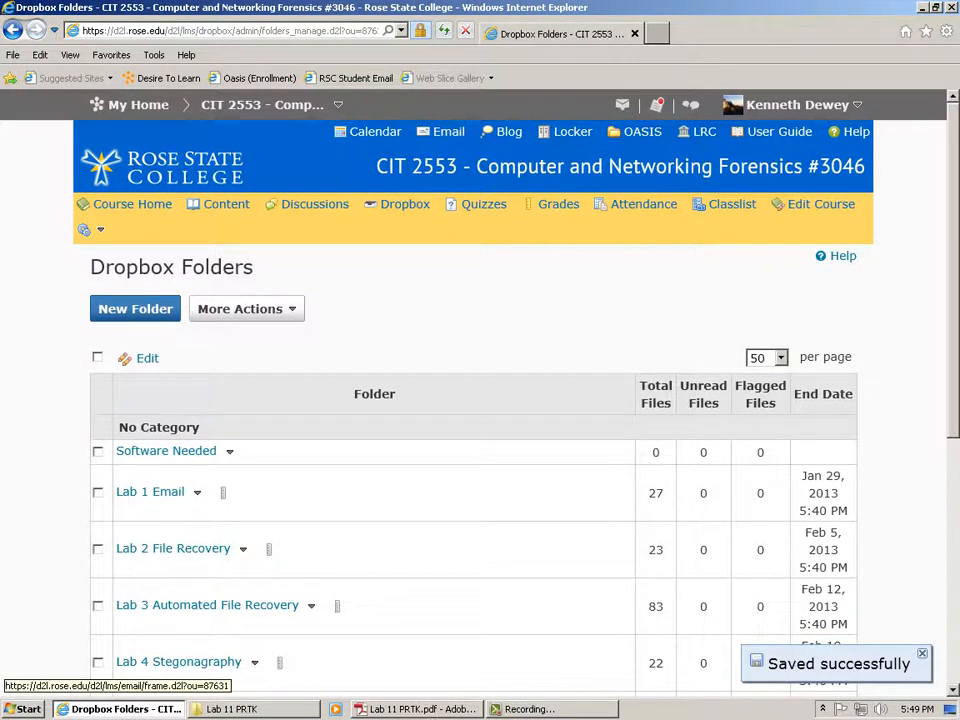
pyautogui.click(226, 204)
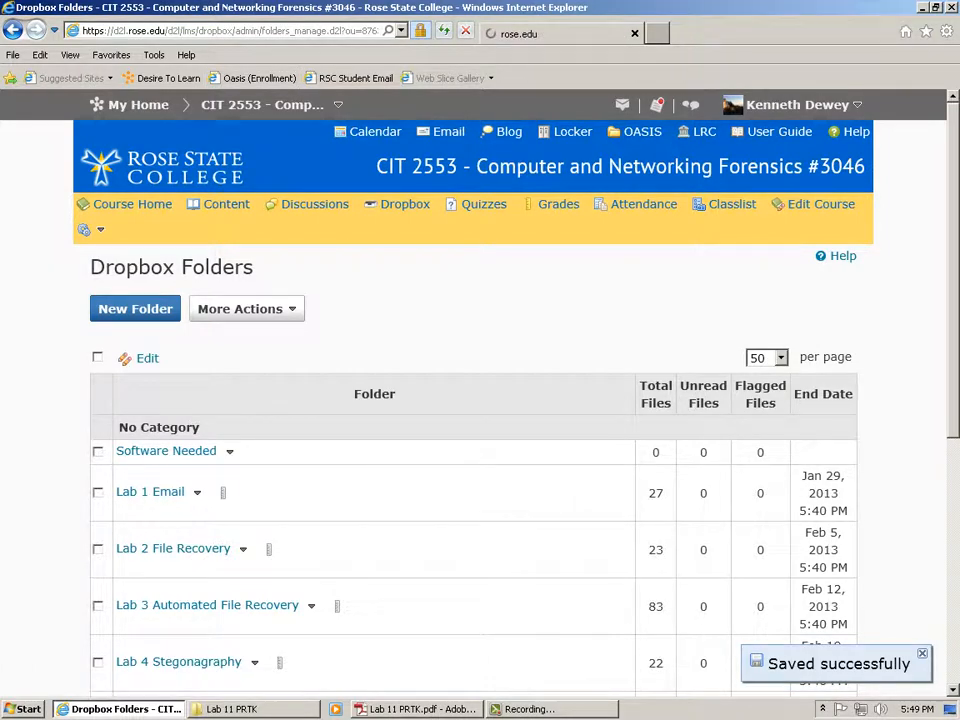
pyautogui.scroll(-10, 474, 404)
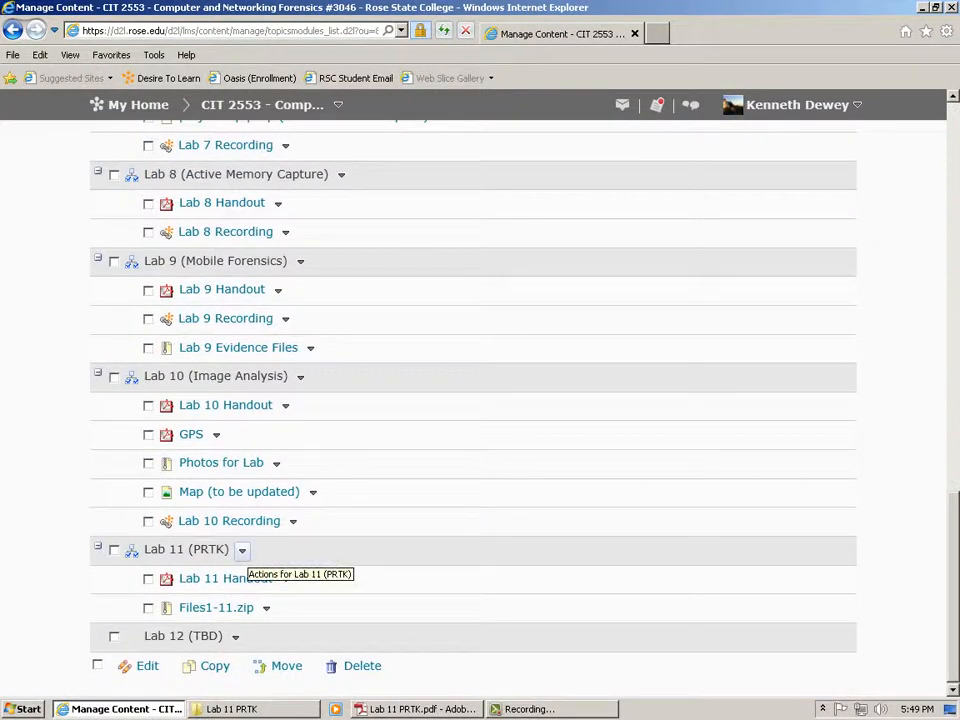
# Add a 'Wordlist' topic with WordListExport for Lab11.txt under Lab 11 (PRTK), enumeration hidden.
pyautogui.click(242, 549)
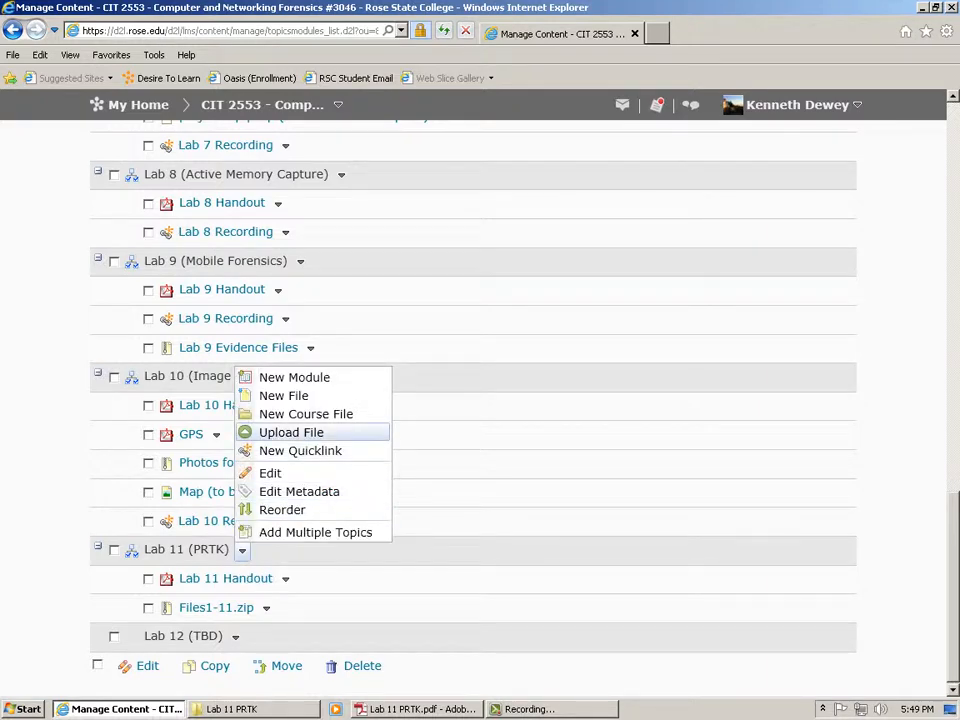
pyautogui.click(291, 432)
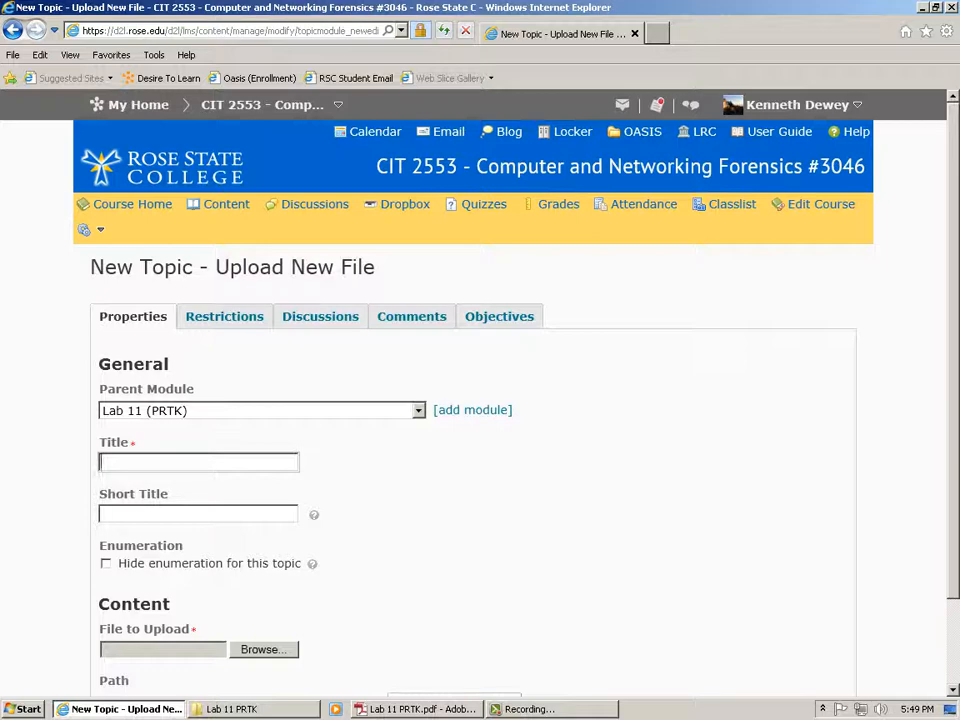
pyautogui.write('Wordlist')
pyautogui.click(106, 564)
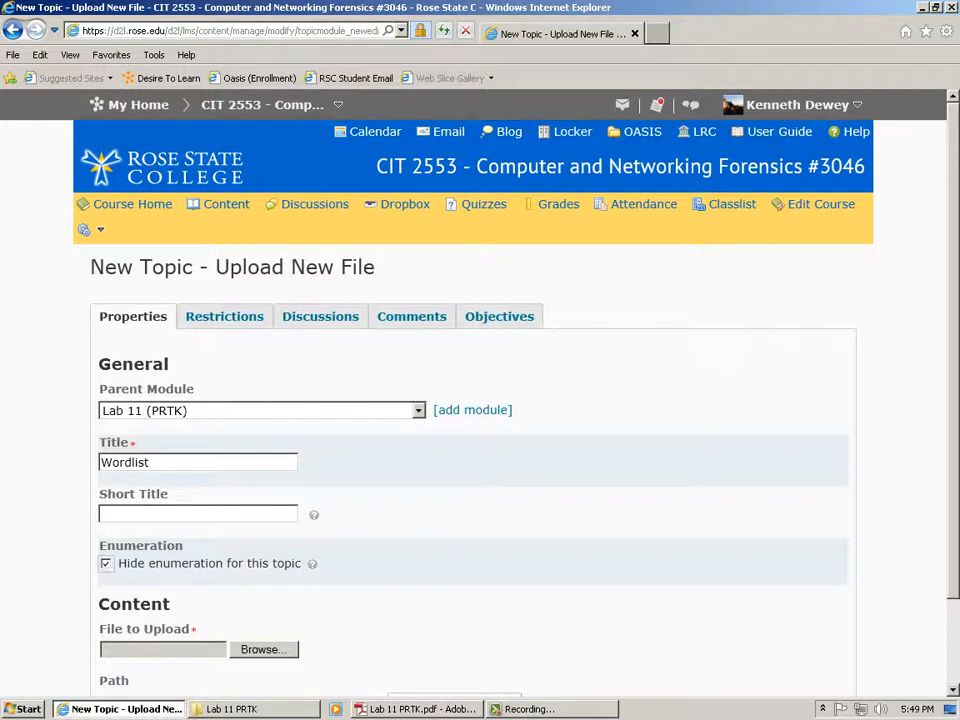
pyautogui.click(264, 650)
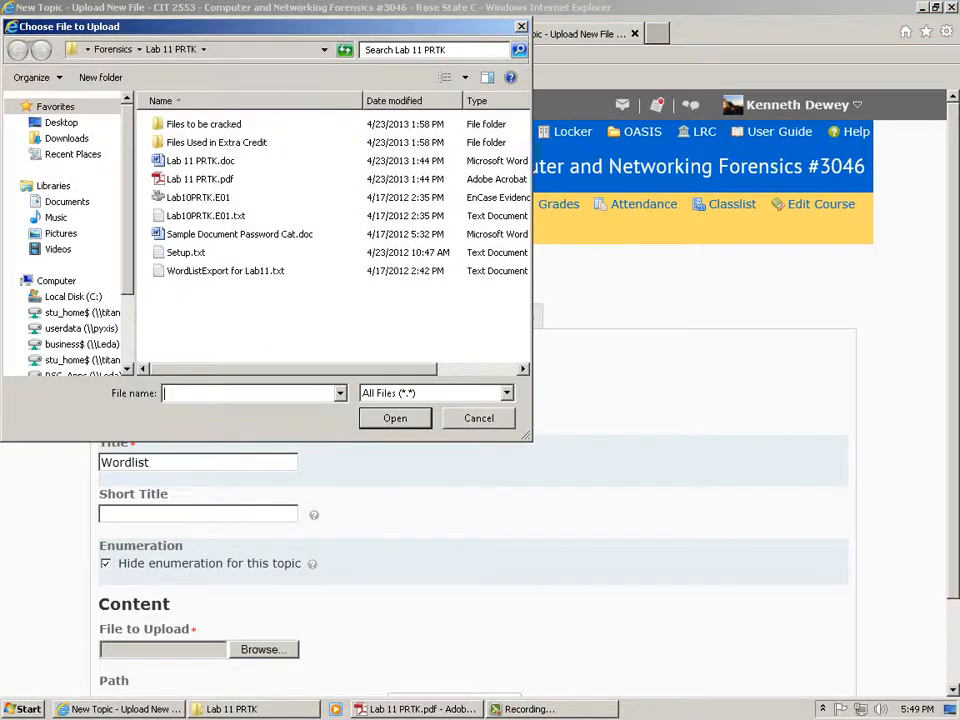
pyautogui.click(225, 271)
pyautogui.click(395, 418)
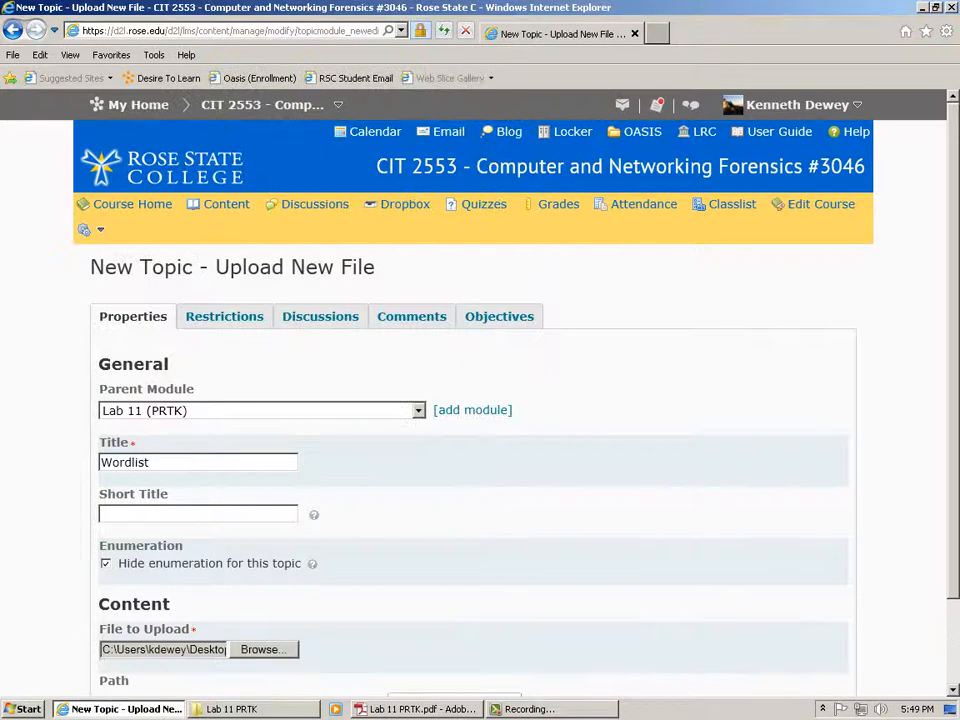
pyautogui.scroll(-2, 473, 410)
pyautogui.click(165, 650)
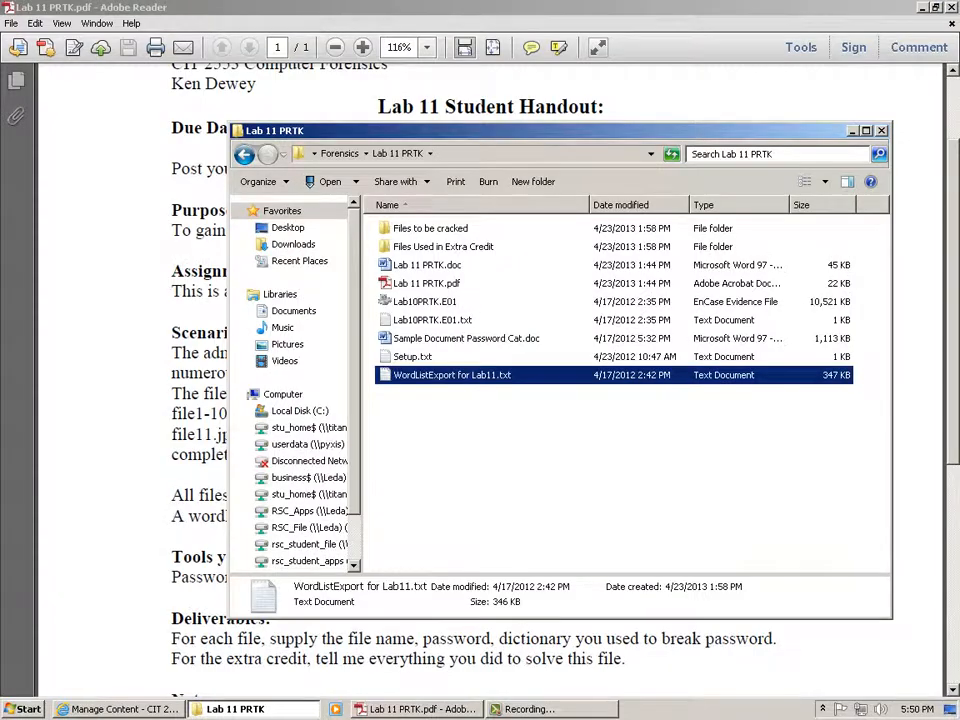
pyautogui.hotkey('alt', 'Tab')
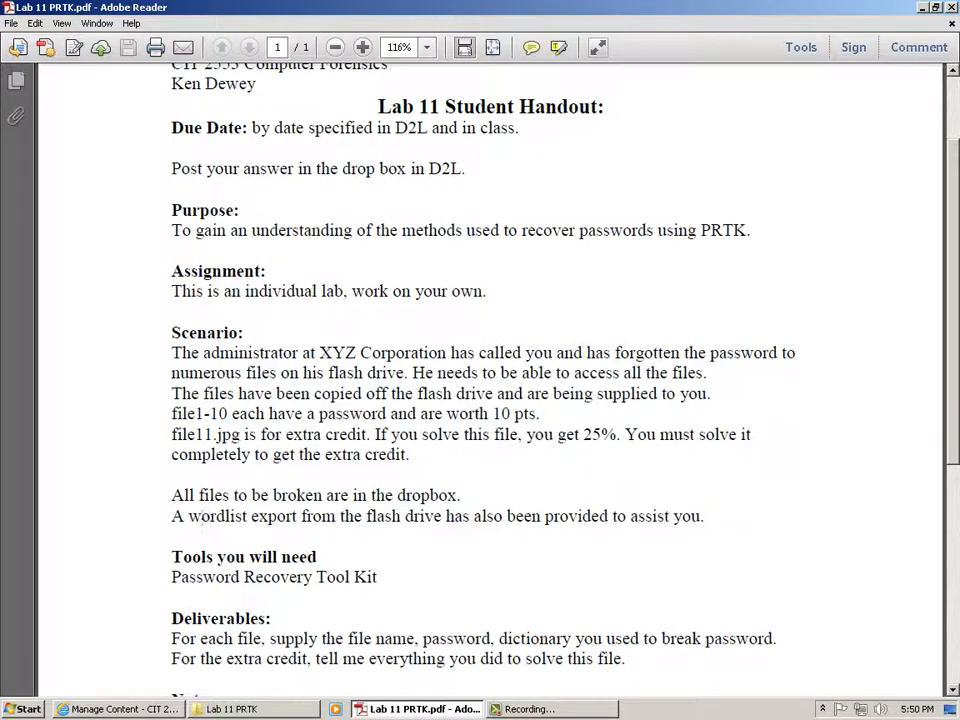
# Return to Manage Content and scroll down to the Lab 11 (PRTK) module.
pyautogui.hotkey('alt', 'Tab')
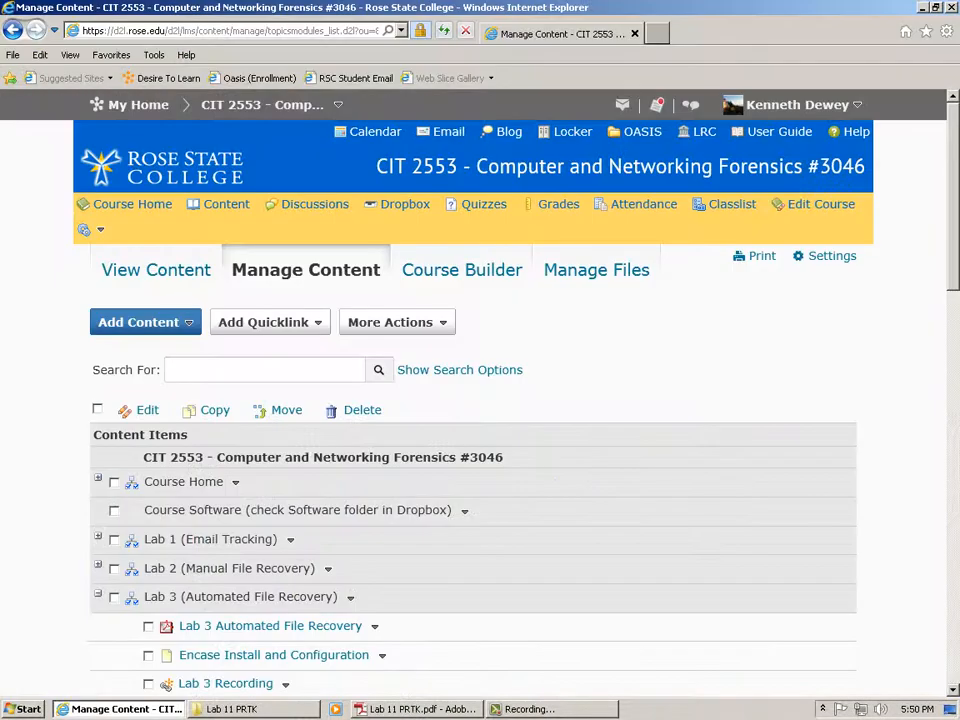
pyautogui.scroll(-15, 480, 400)
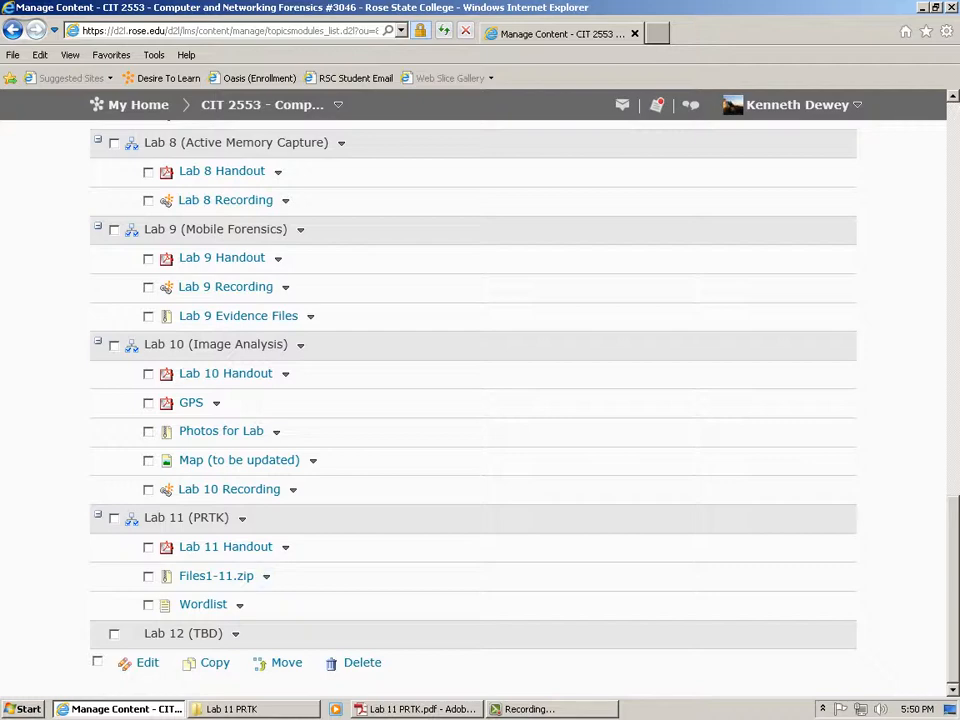
# Browse the Files to be cracked folder in Lab 11 PRTK, then return to the course content page.
pyautogui.click(231, 709)
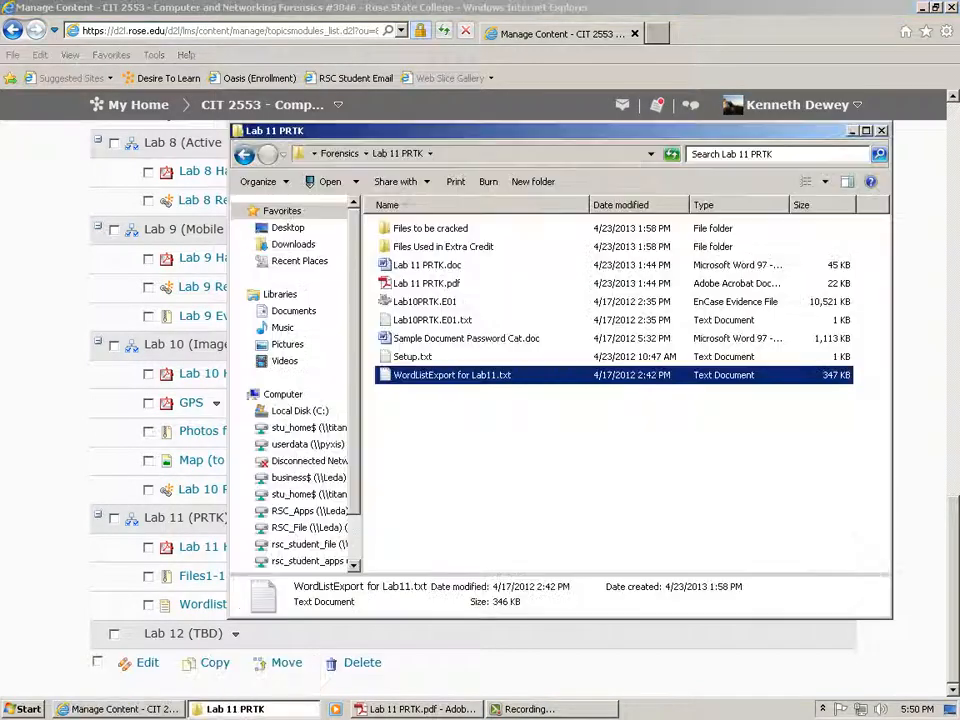
pyautogui.doubleClick(430, 229)
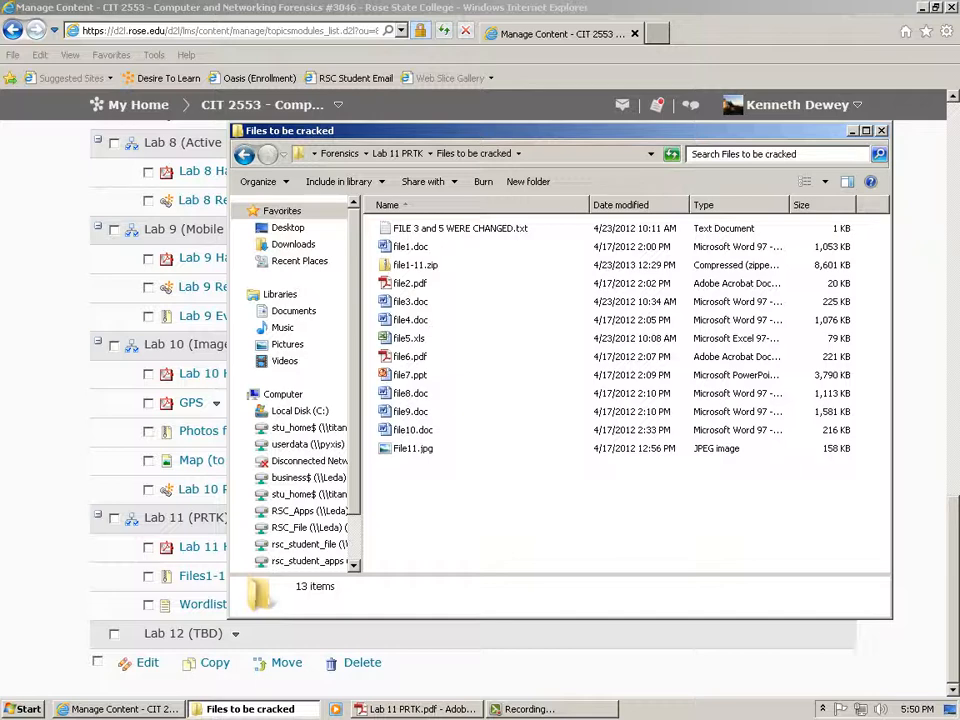
pyautogui.click(244, 154)
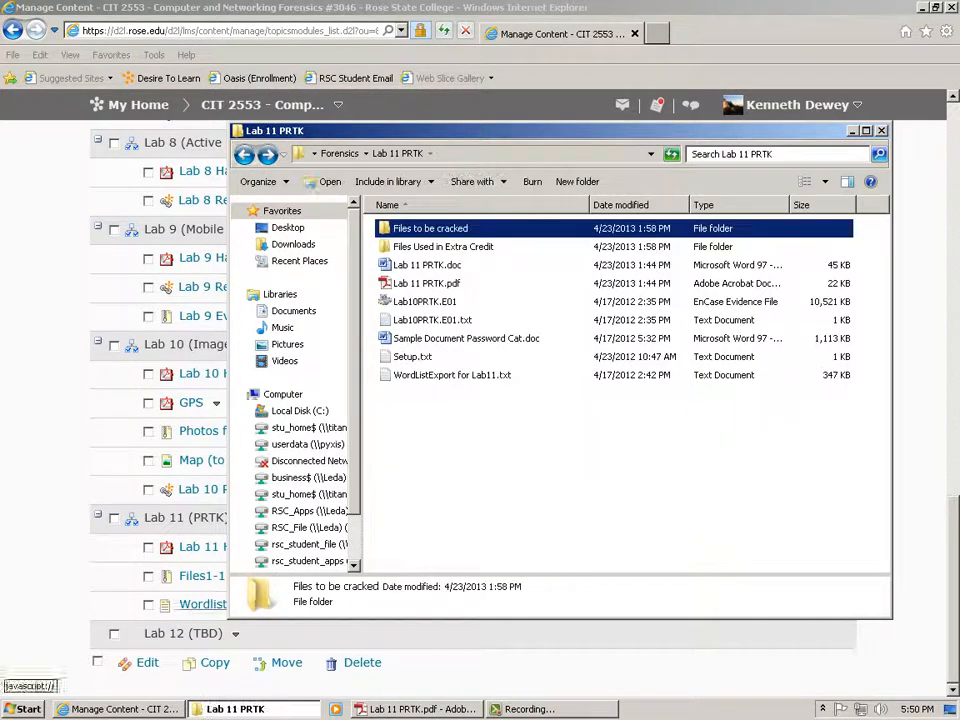
pyautogui.click(119, 709)
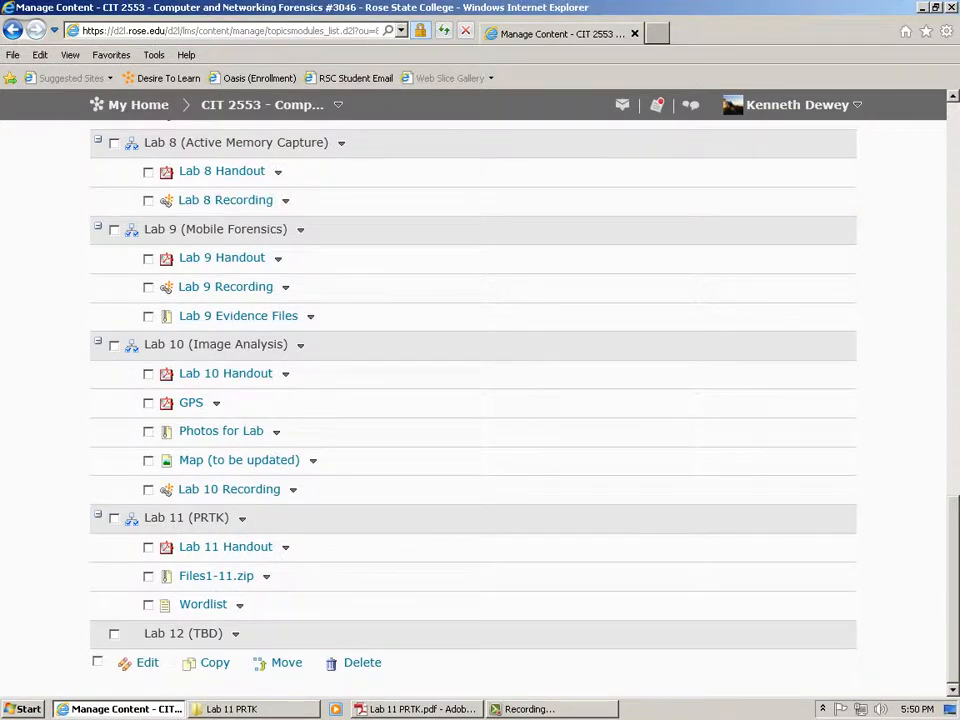
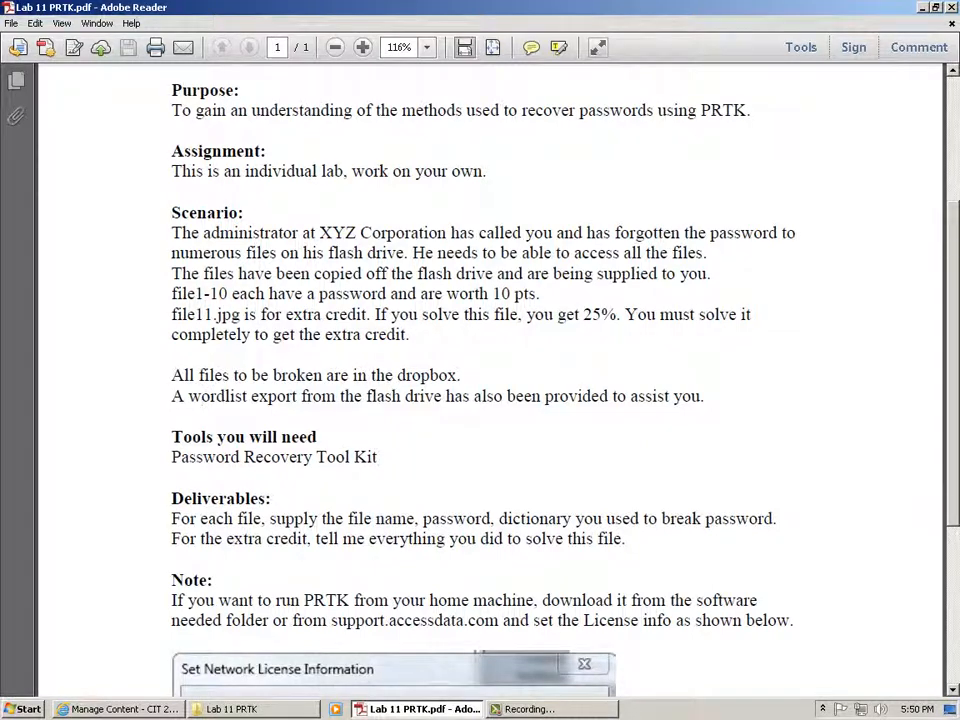
# Scroll the Lab 11 PRTK PDF down to show the Set Network License Information screenshot with server address and port.
pyautogui.scroll(-5, 197, 396)
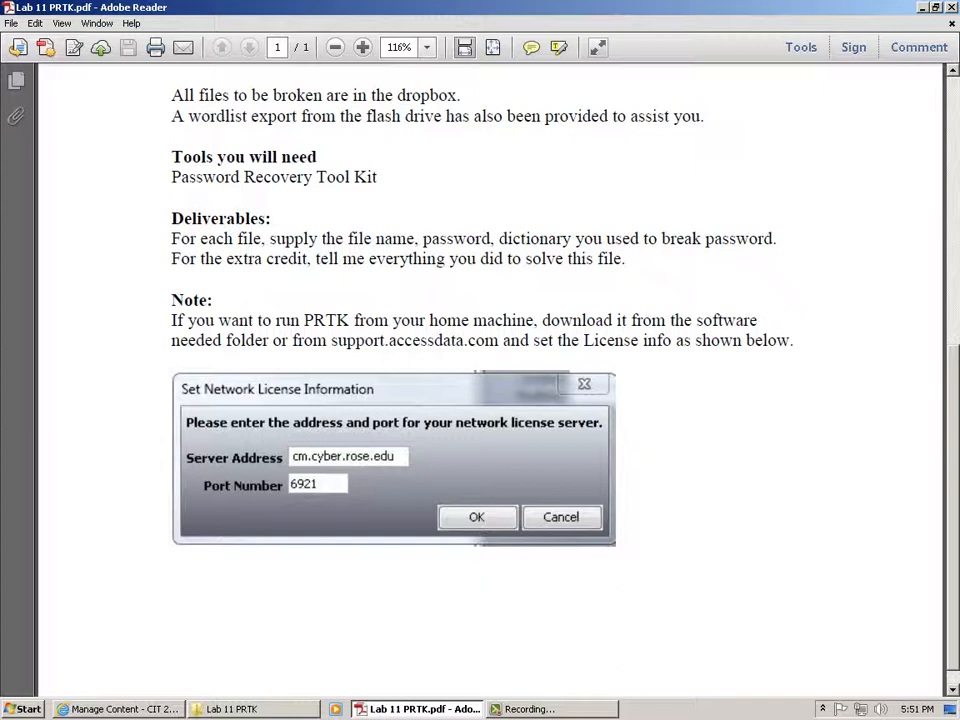
# Scroll back up through the Lab 11 PRTK handout, then minimize all windows to the desktop.
pyautogui.scroll(5, 200, 116)
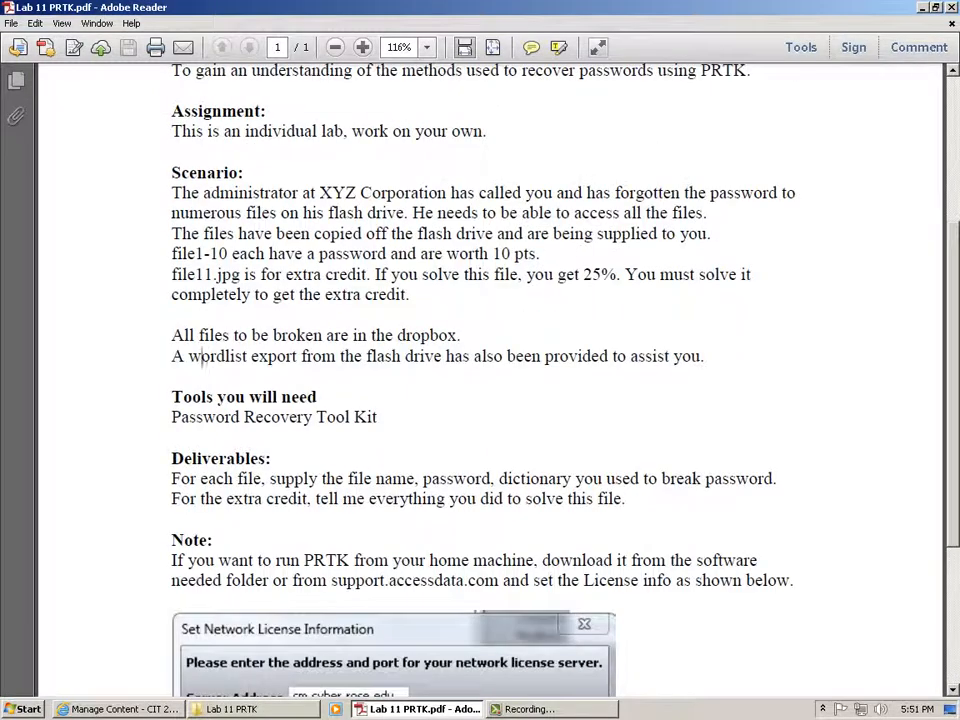
pyautogui.hotkey('alt', 'Tab')
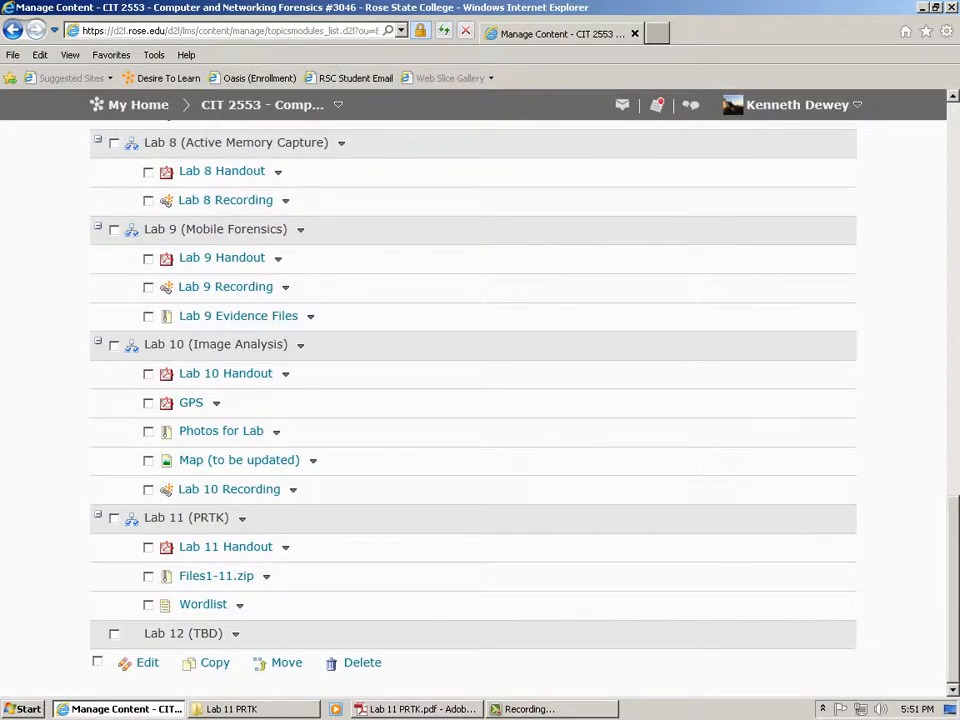
pyautogui.press('super+d')
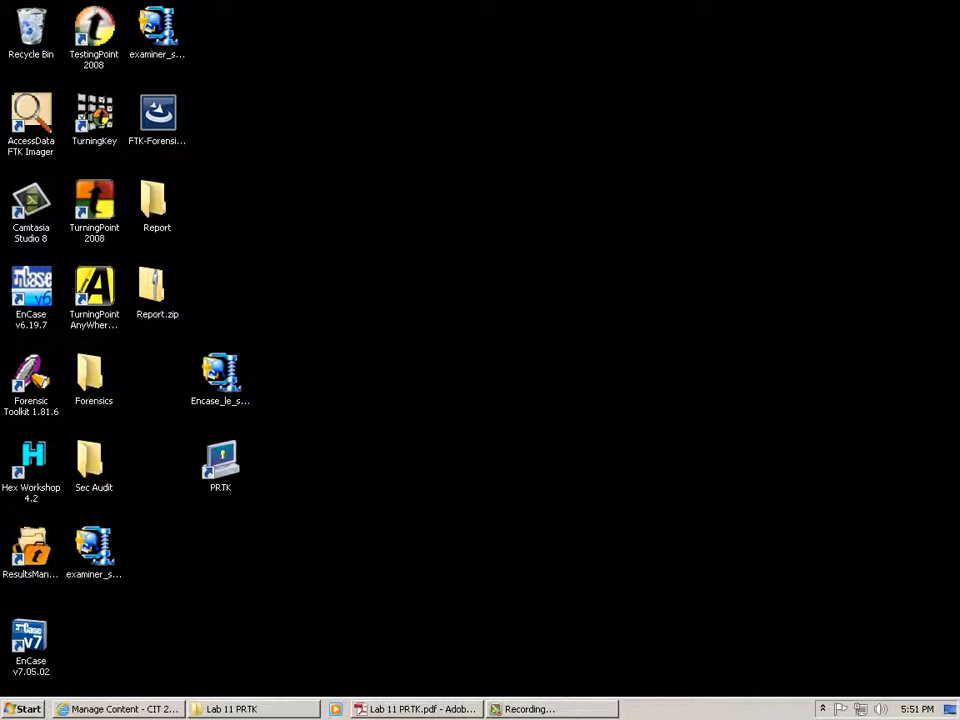
# Launch PRTK, set the network license server to cm.cyber.rose.edu, and decline locating a security device.
pyautogui.doubleClick(220, 460)
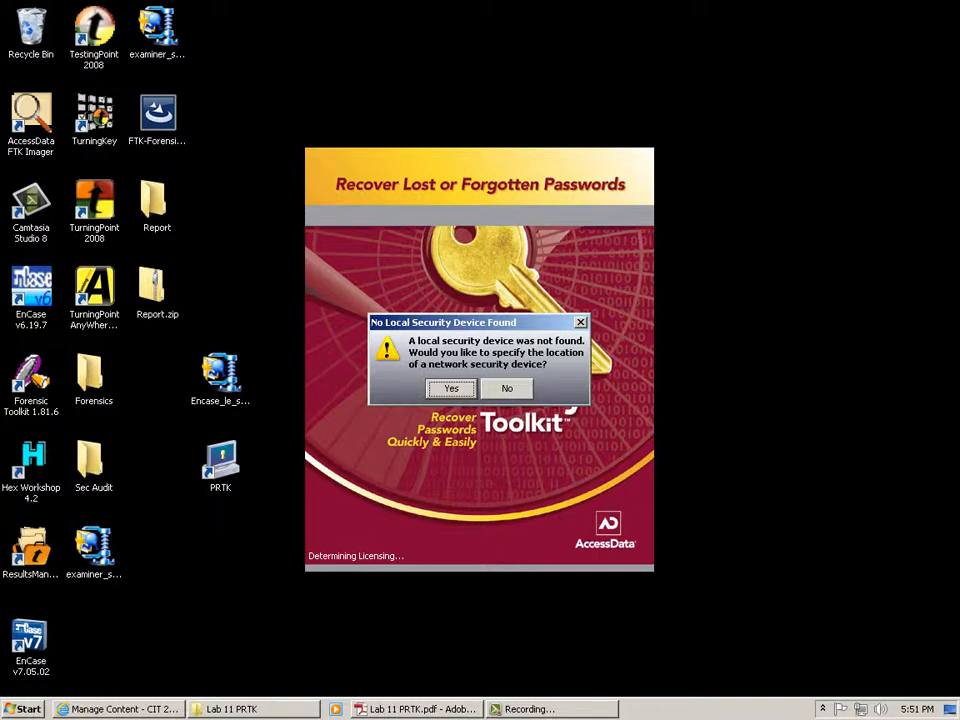
pyautogui.press('Return')
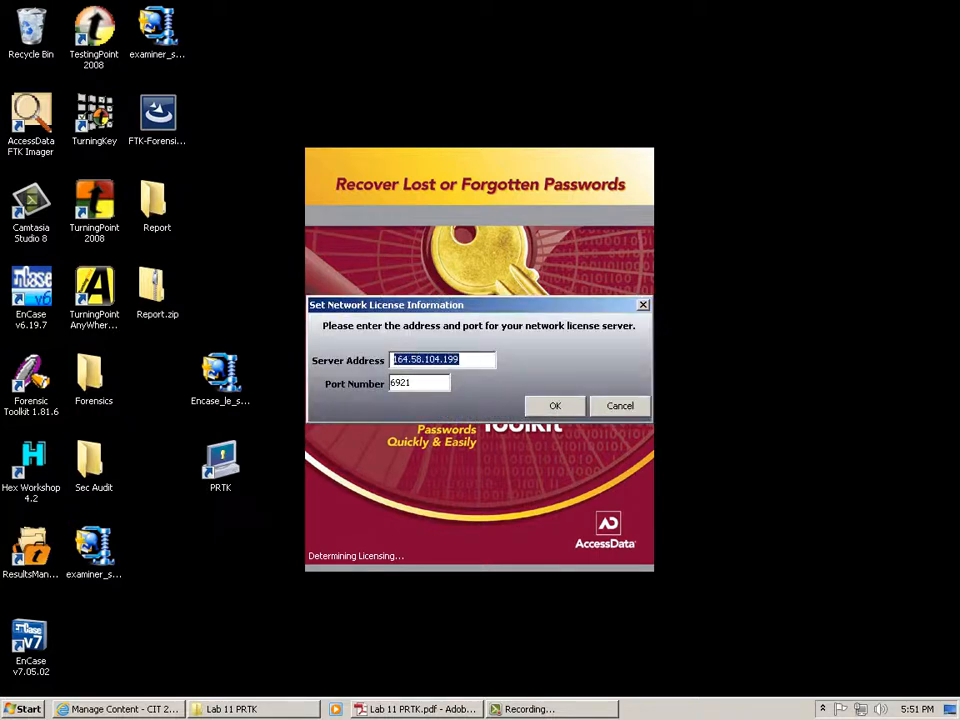
pyautogui.write('cm.cyber.')
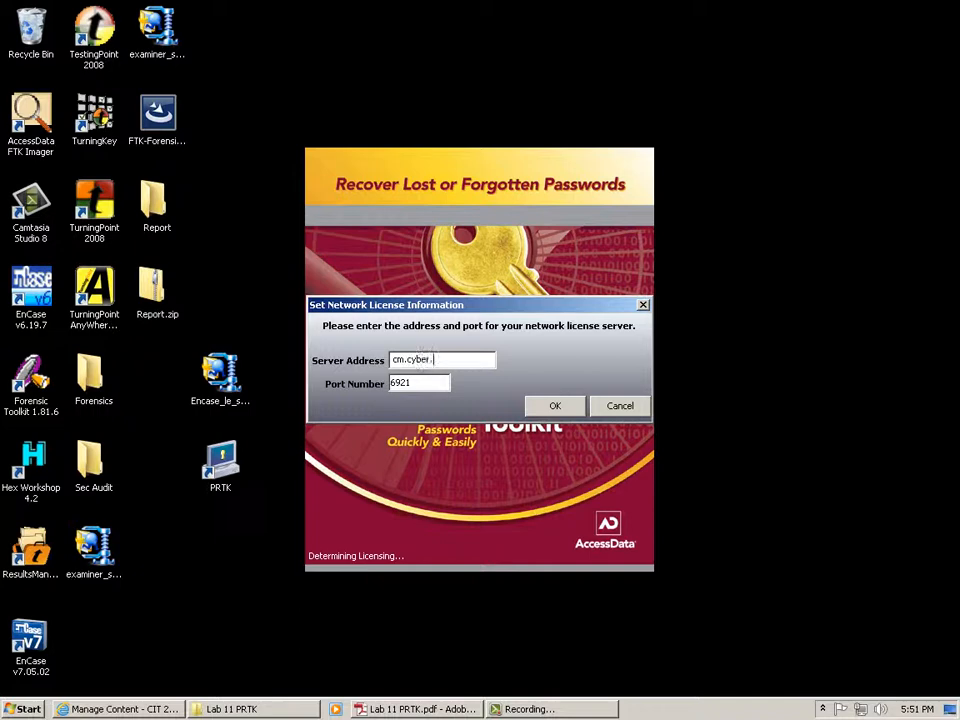
pyautogui.write('rose.edu')
pyautogui.press('Return')
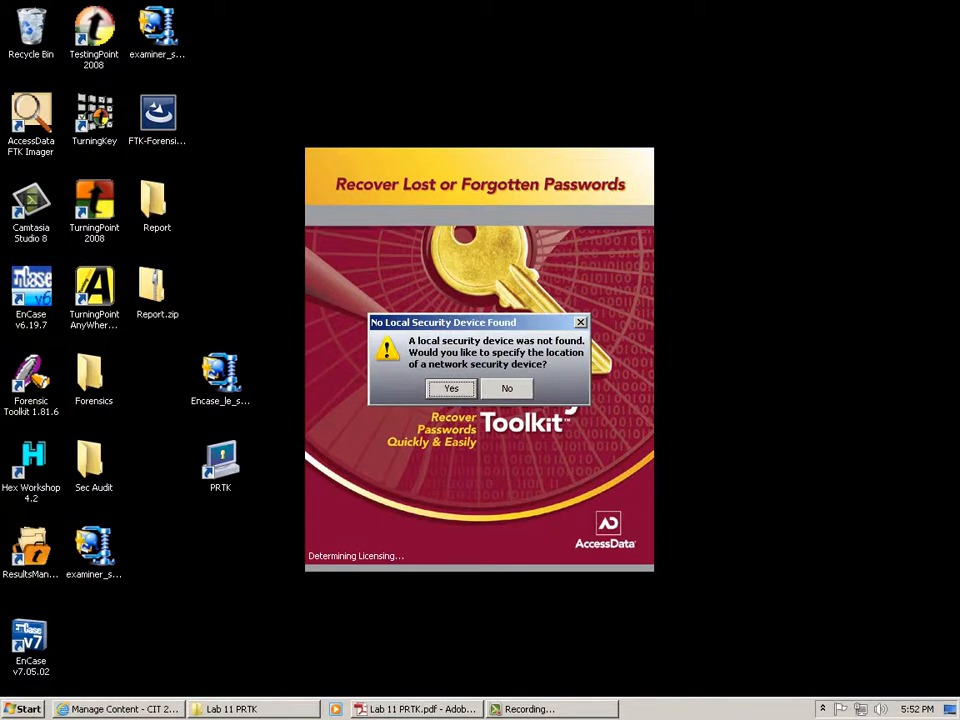
pyautogui.press('Return')
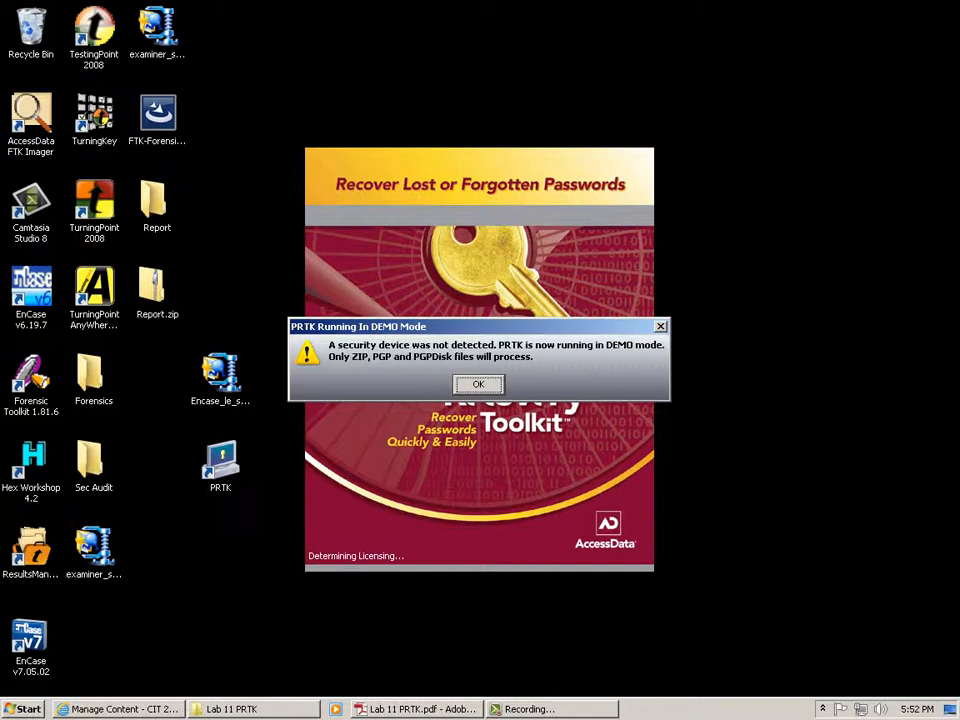
# Acknowledge the DEMO Mode notice, maximize the PRTK main window, then restore it to normal size.
pyautogui.press('Return')
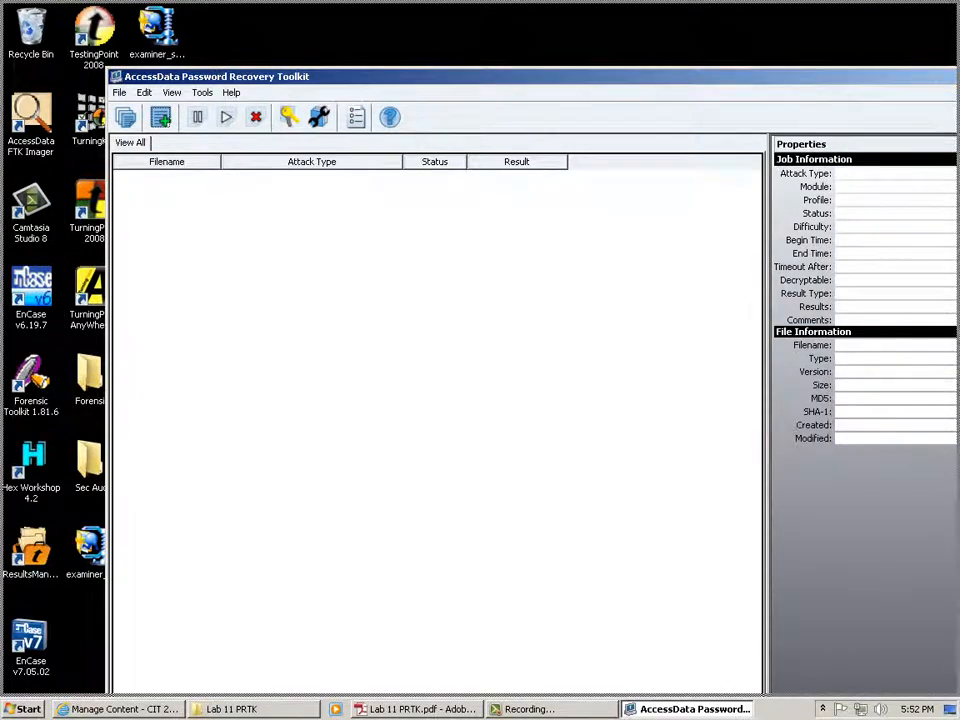
pyautogui.press('super+Up')
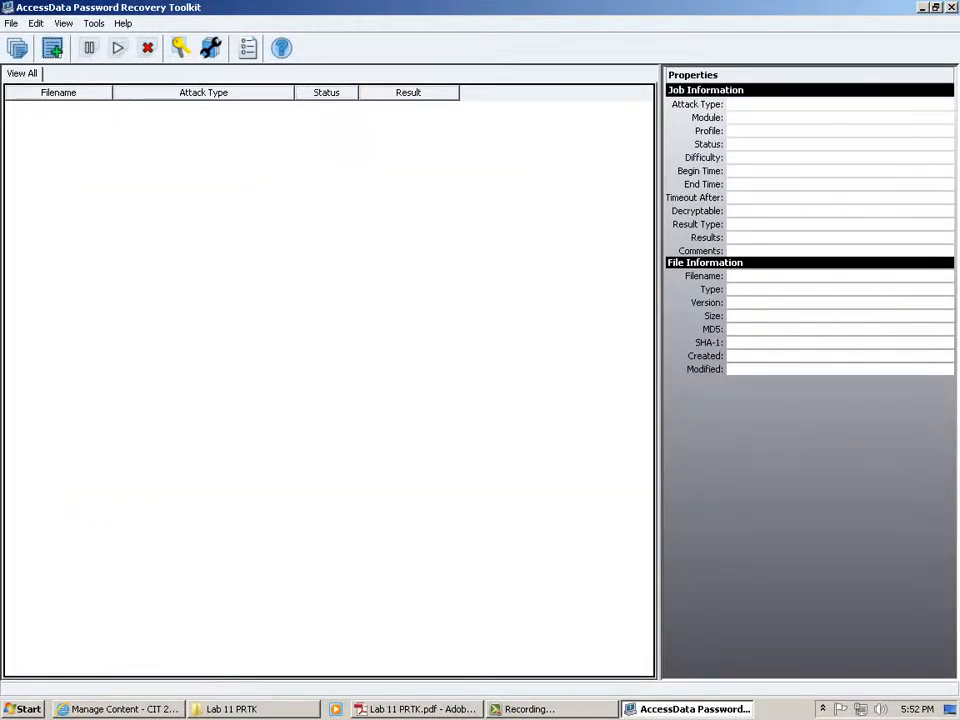
pyautogui.click(552, 709)
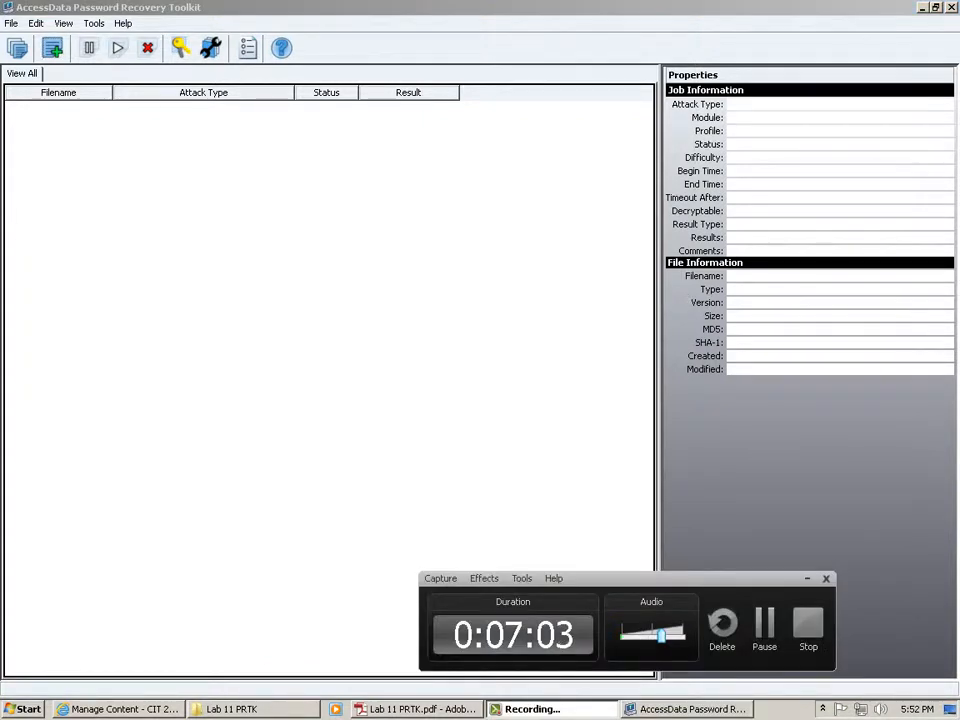
pyautogui.click(807, 579)
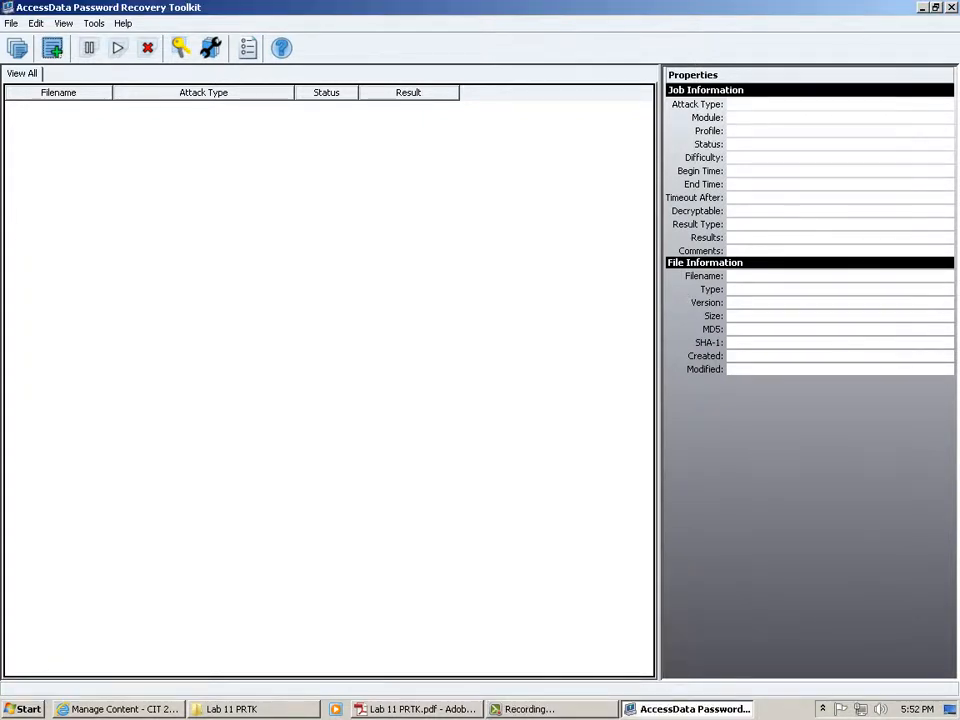
pyautogui.click(936, 7)
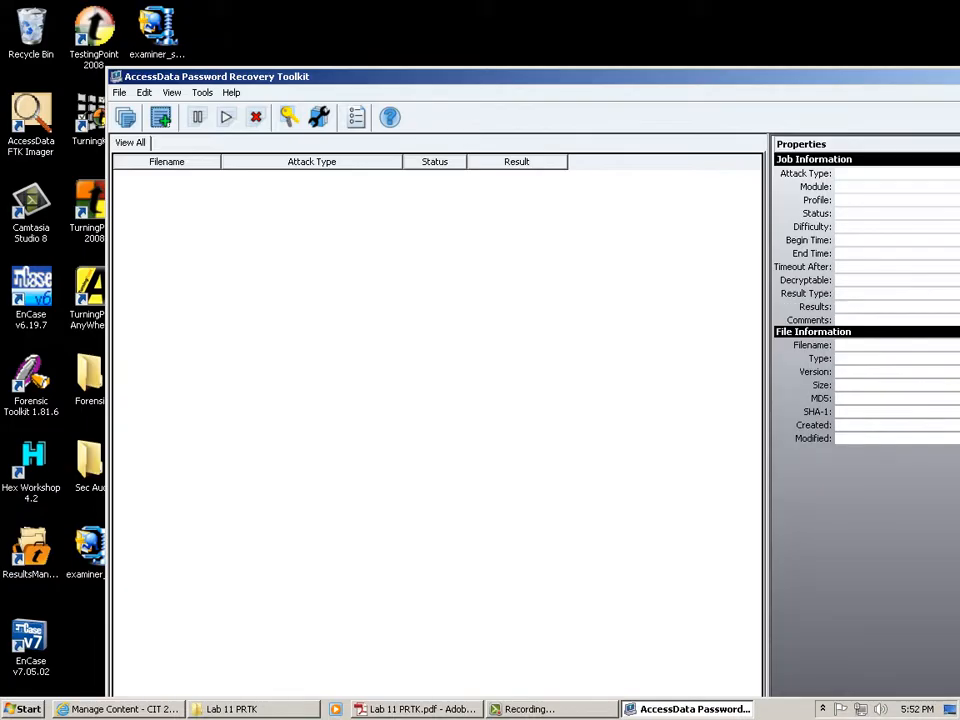
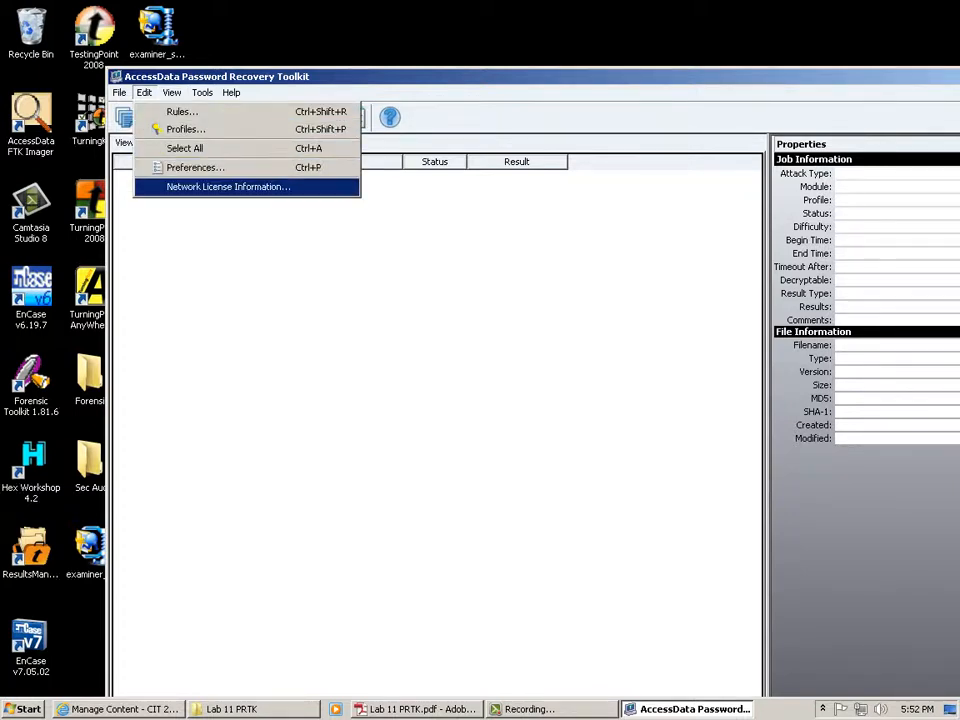
# Dismiss the network license settings and launch the Dictionary Utility from the Tools menu.
pyautogui.press('Return')
pyautogui.press('Escape')
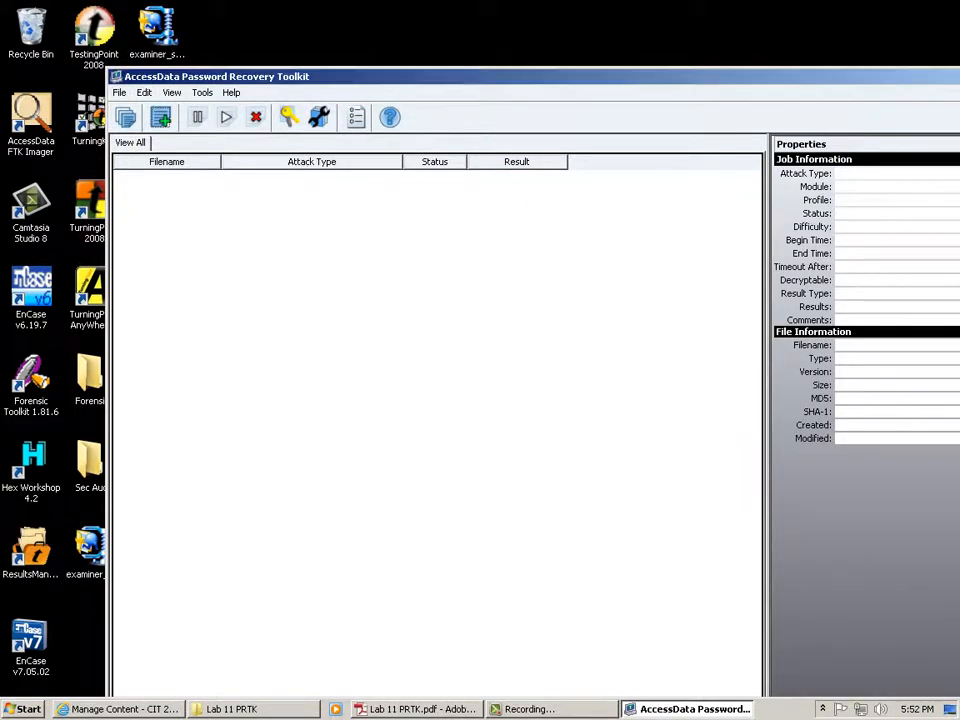
pyautogui.click(144, 93)
pyautogui.press('Down')
pyautogui.press('Down')
pyautogui.press('Down')
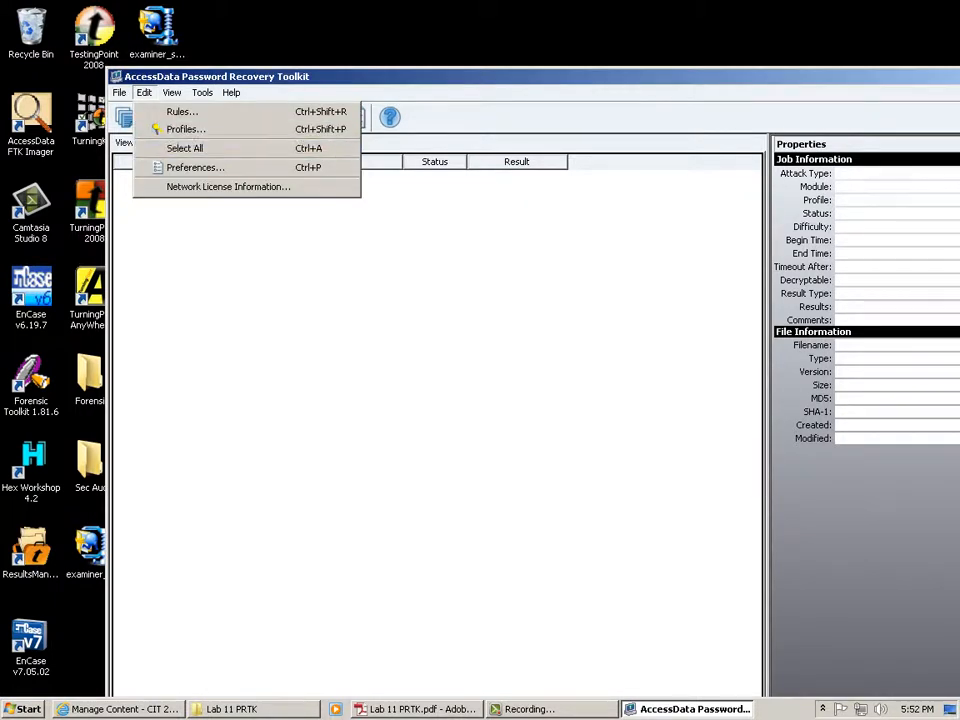
pyautogui.press('Right')
pyautogui.press('Right')
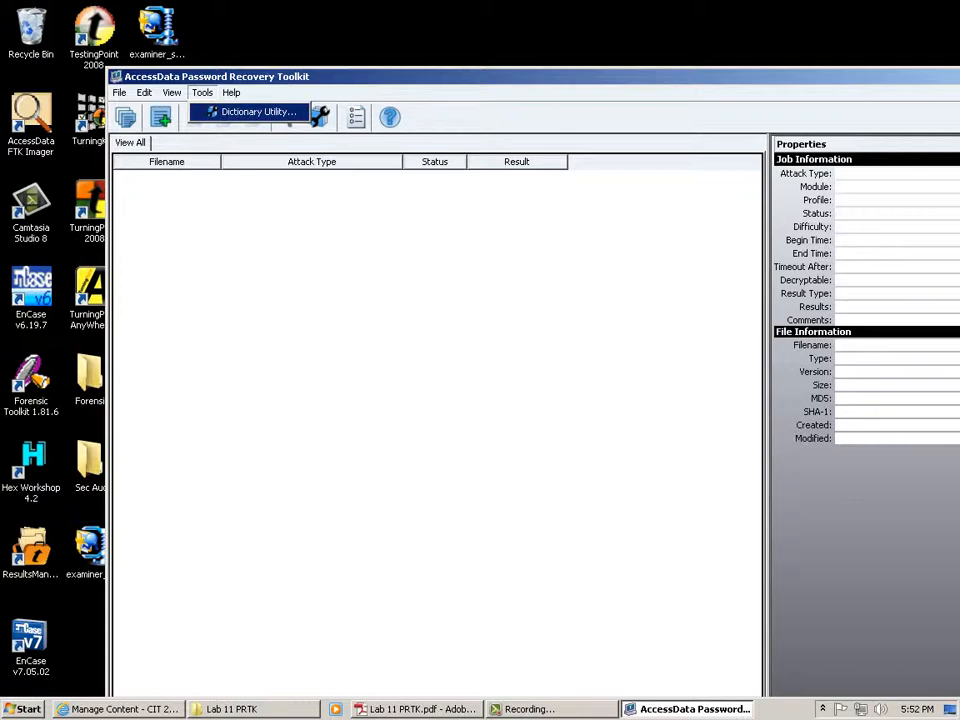
pyautogui.press('Return')
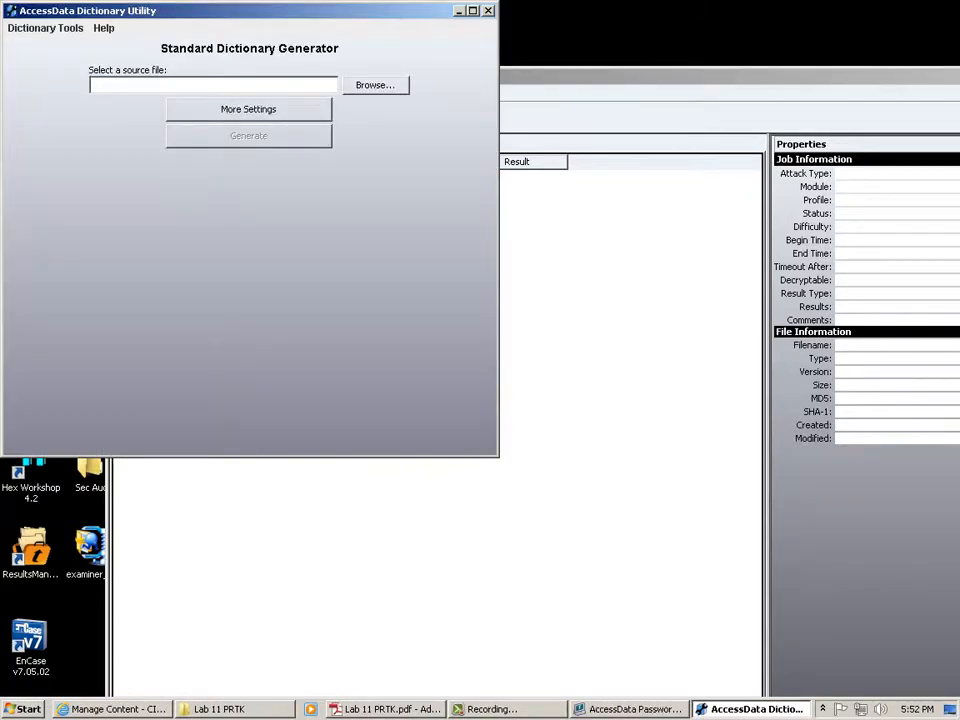
# Open the Biographical Dictionary Generator and add the person's first name and full name as Name entries.
pyautogui.moveTo(250, 10); pyautogui.dragTo(572, 87)
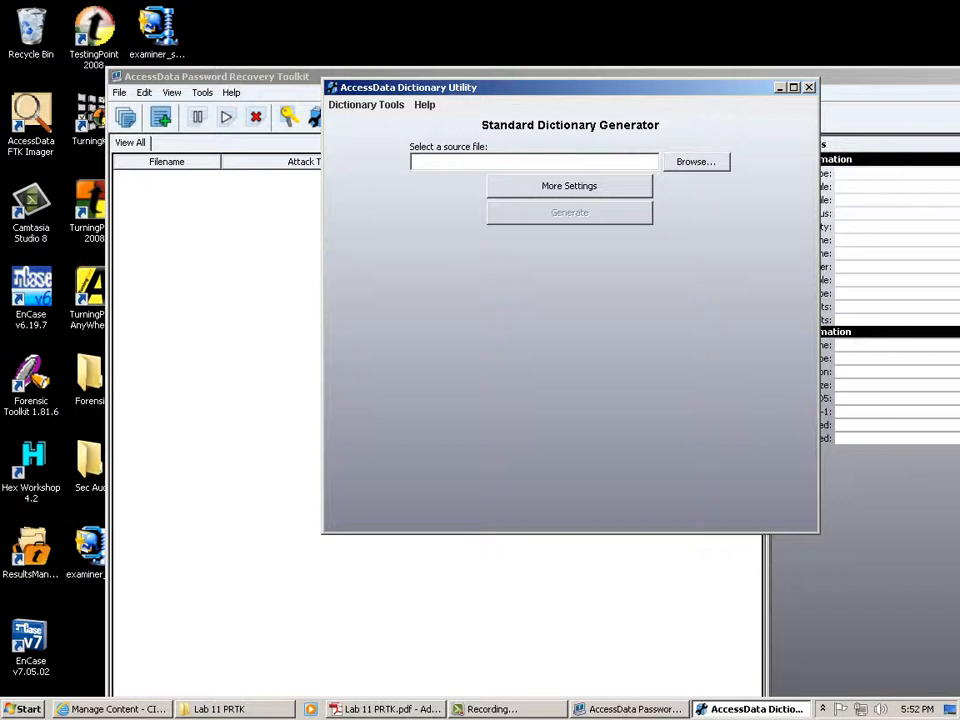
pyautogui.click(366, 105)
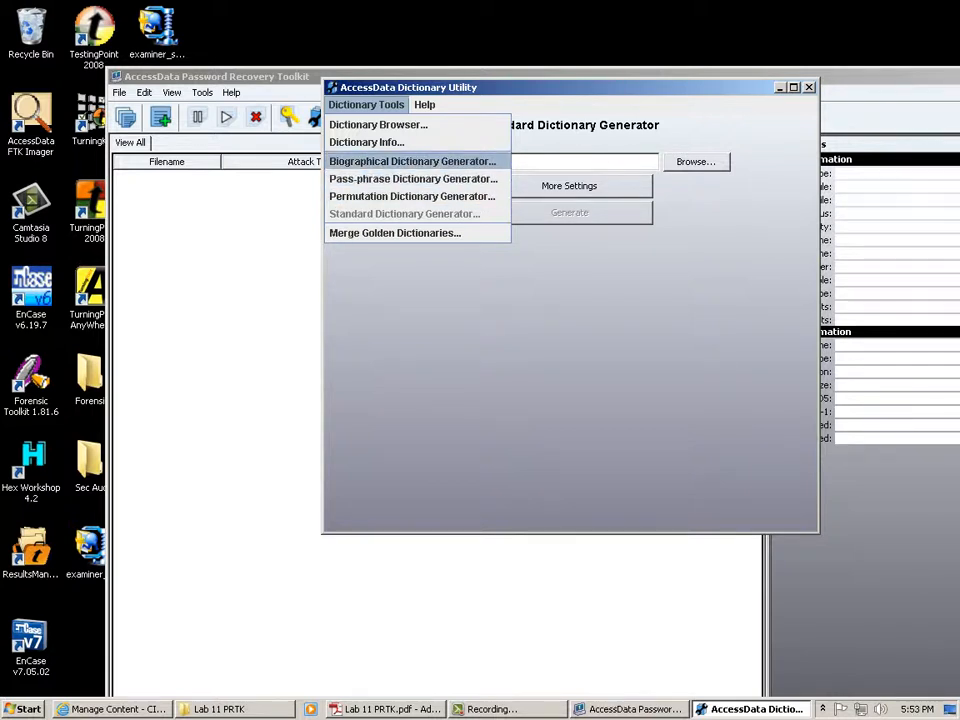
pyautogui.press('Return')
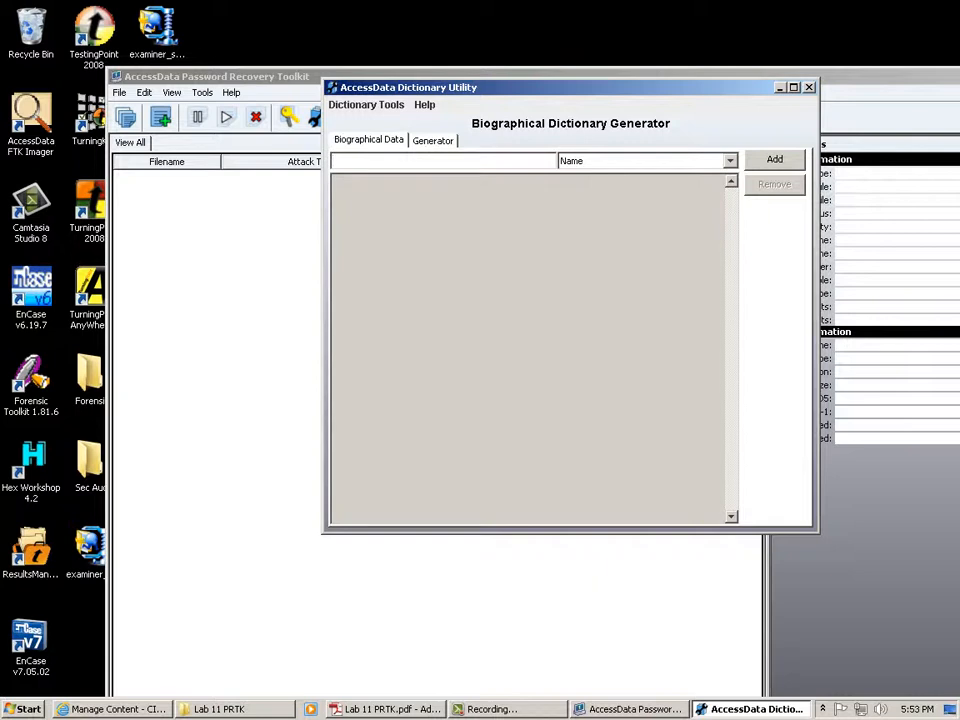
pyautogui.write('Ken')
pyautogui.press('Return')
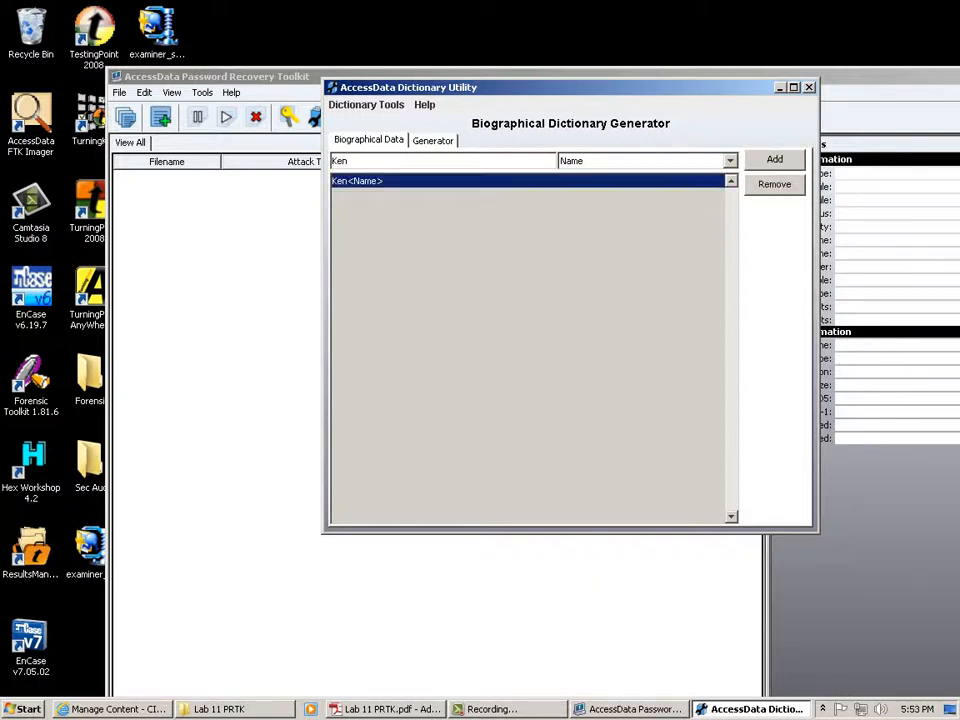
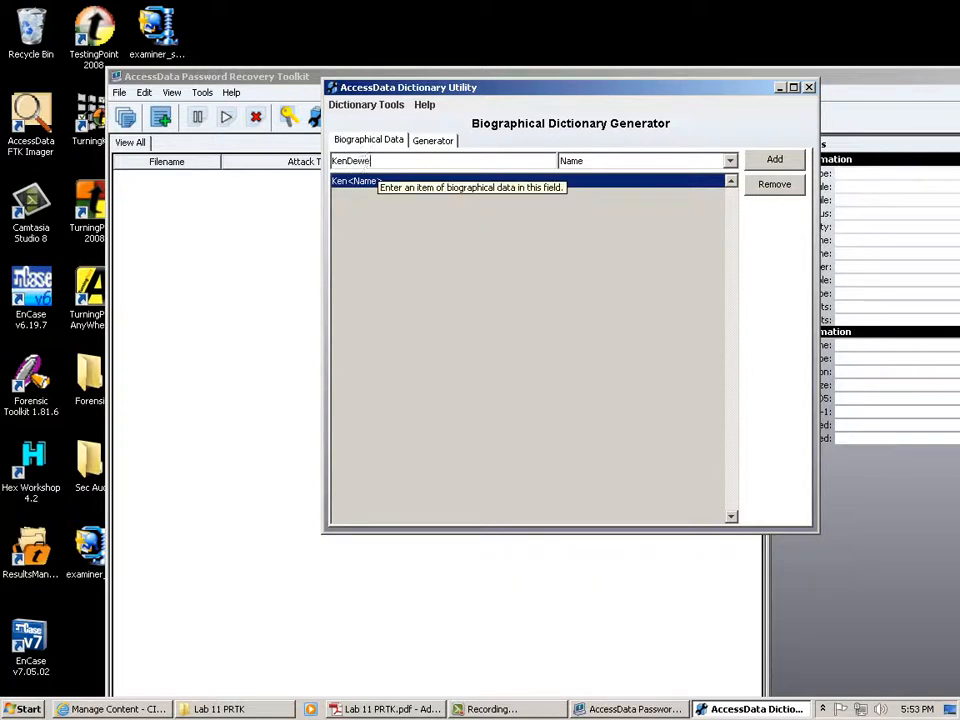
pyautogui.press('Return')
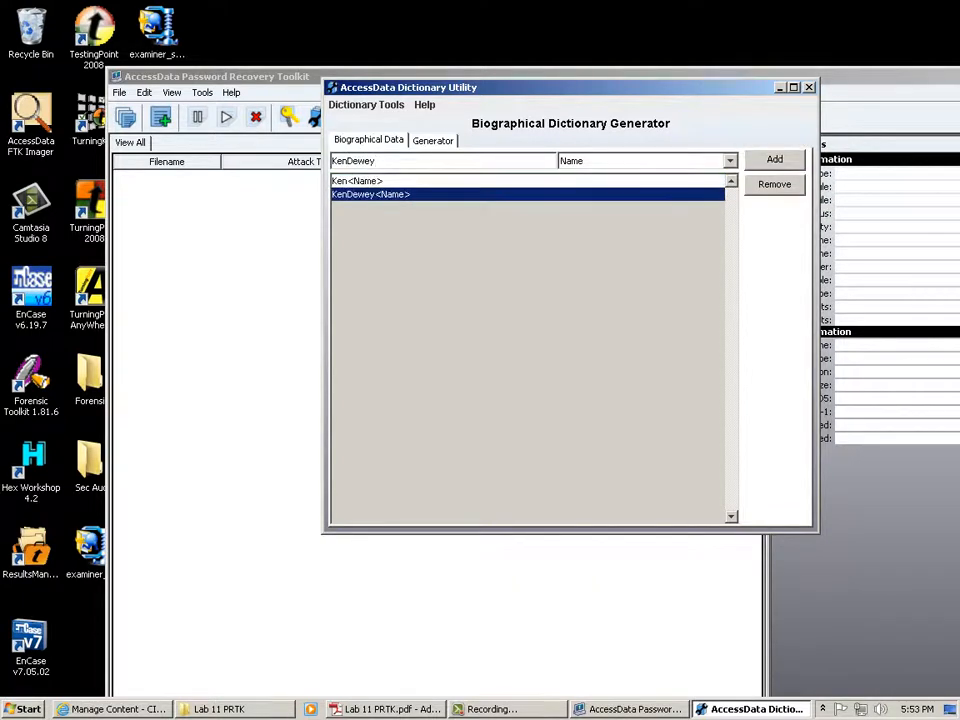
# Add OK as a State entry, then switch to the Generator tab.
pyautogui.press('Tab')
pyautogui.hotkey('alt', 'Down')
pyautogui.press('Down')
pyautogui.press('Down')
pyautogui.press('Down')
pyautogui.press('Return')
pyautogui.hotkey('shift', 'Tab')
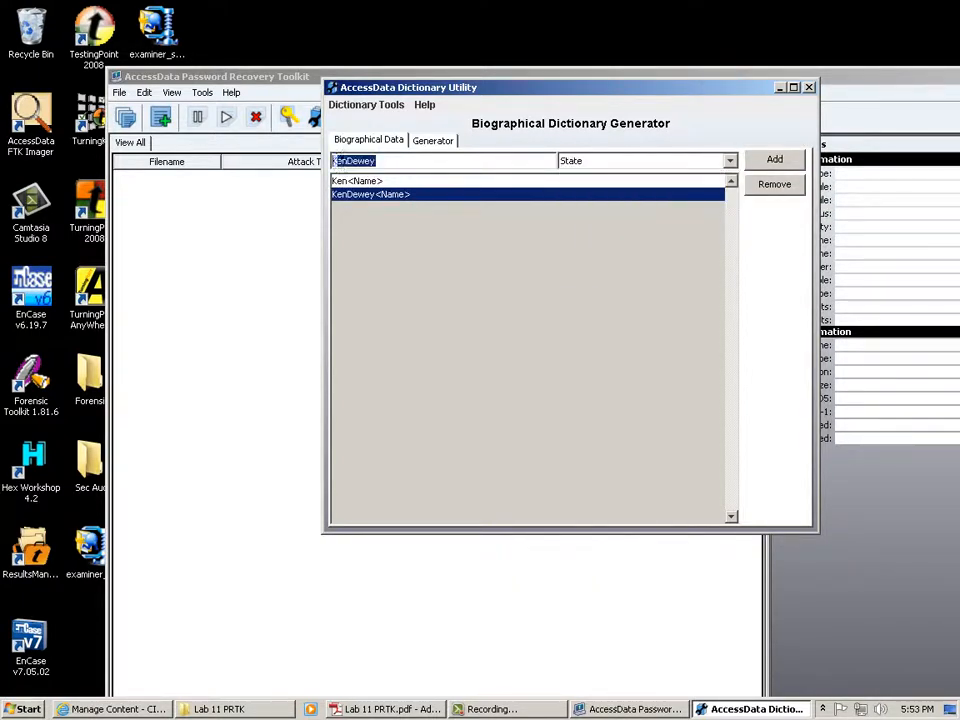
pyautogui.write('OK')
pyautogui.press('Return')
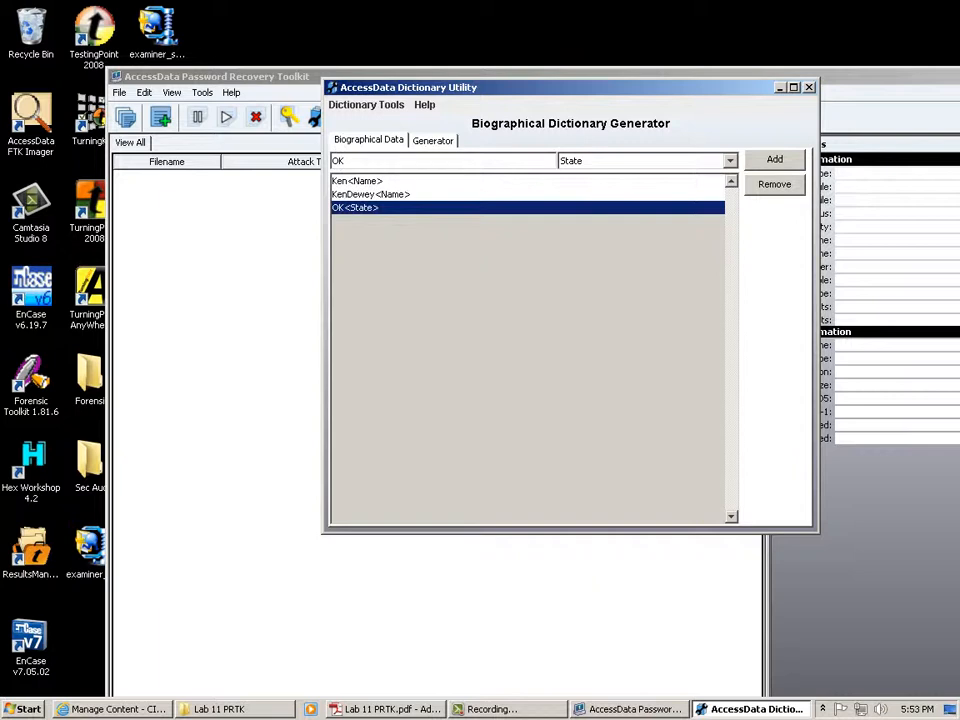
pyautogui.hotkey('ctrl', 'Tab')
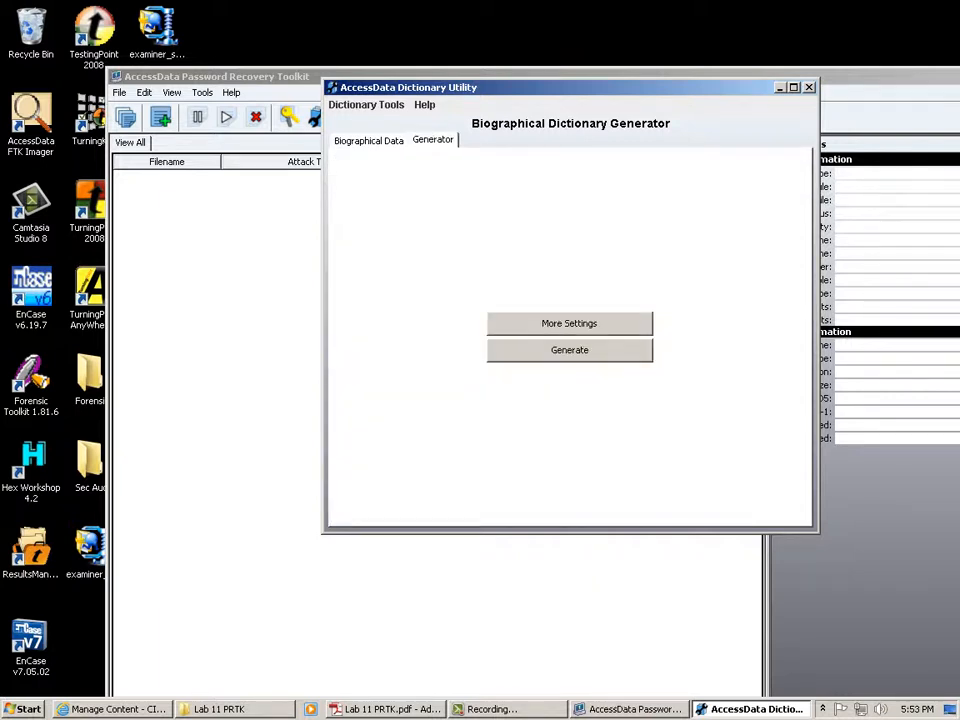
# Generate the biographical dictionary and save it in the dictionaries folder under the person's first name.
pyautogui.click(569, 350)
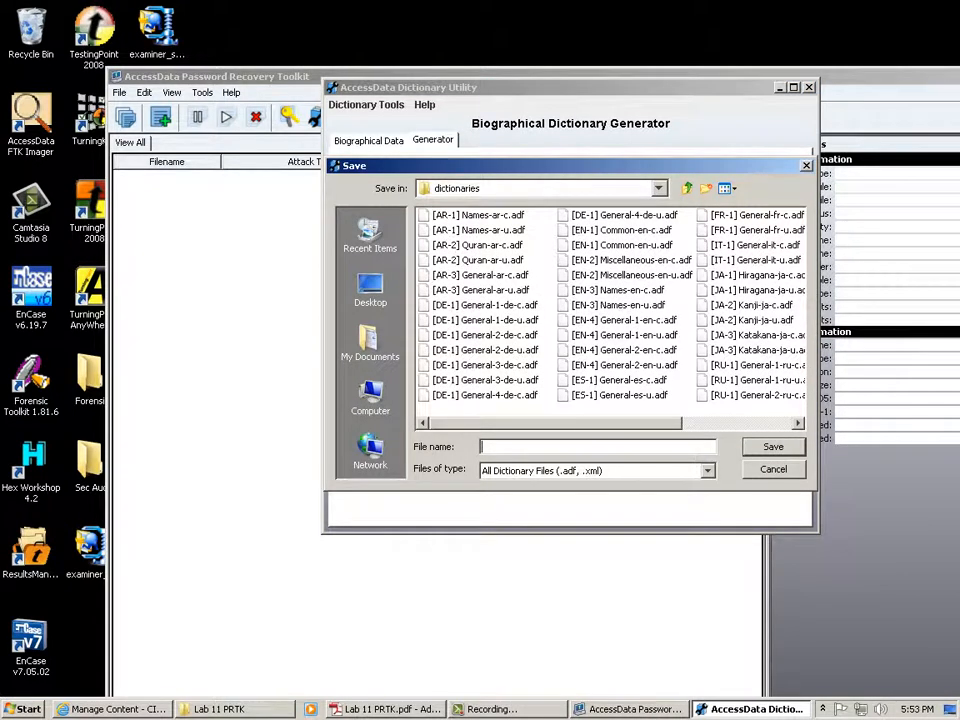
pyautogui.write('Ken')
pyautogui.hotkey('alt', 'i')
pyautogui.press('F4')
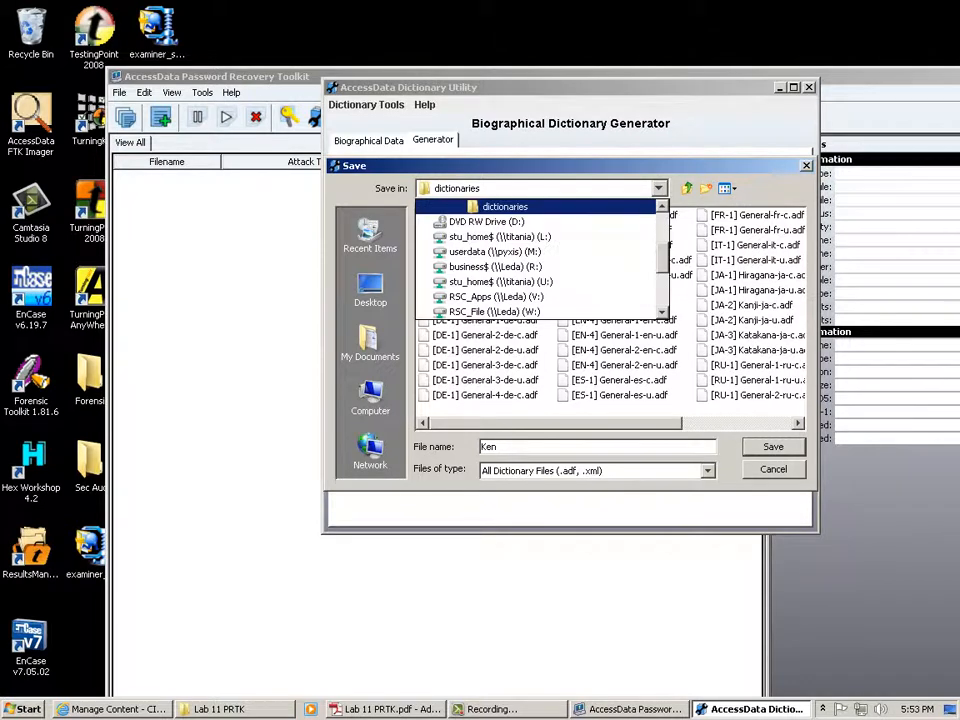
pyautogui.scroll(4, 536, 259)
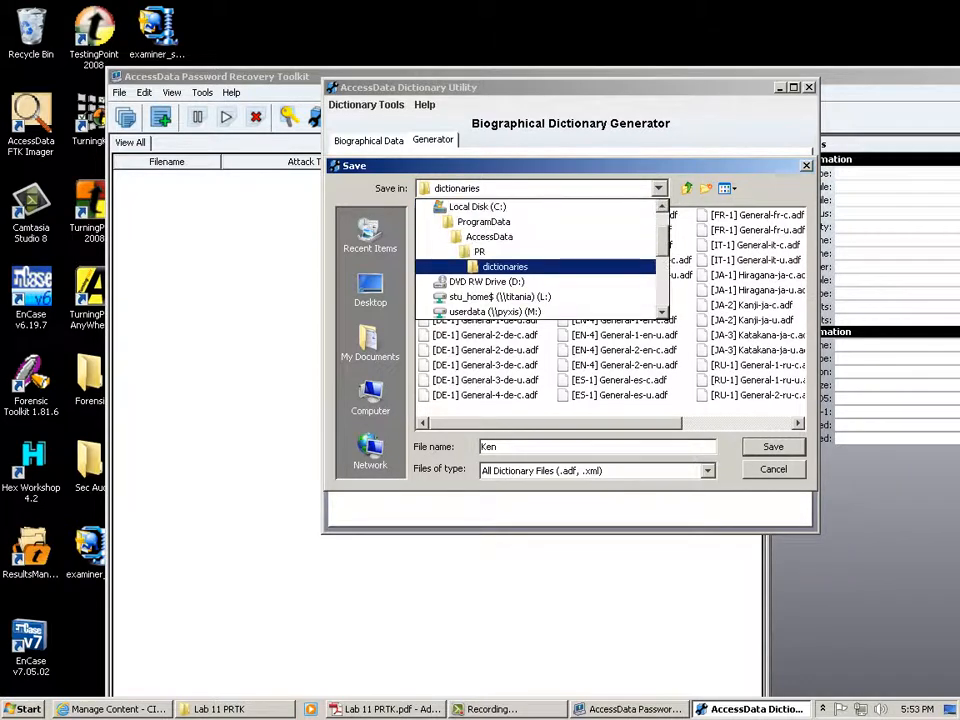
pyautogui.press('Return')
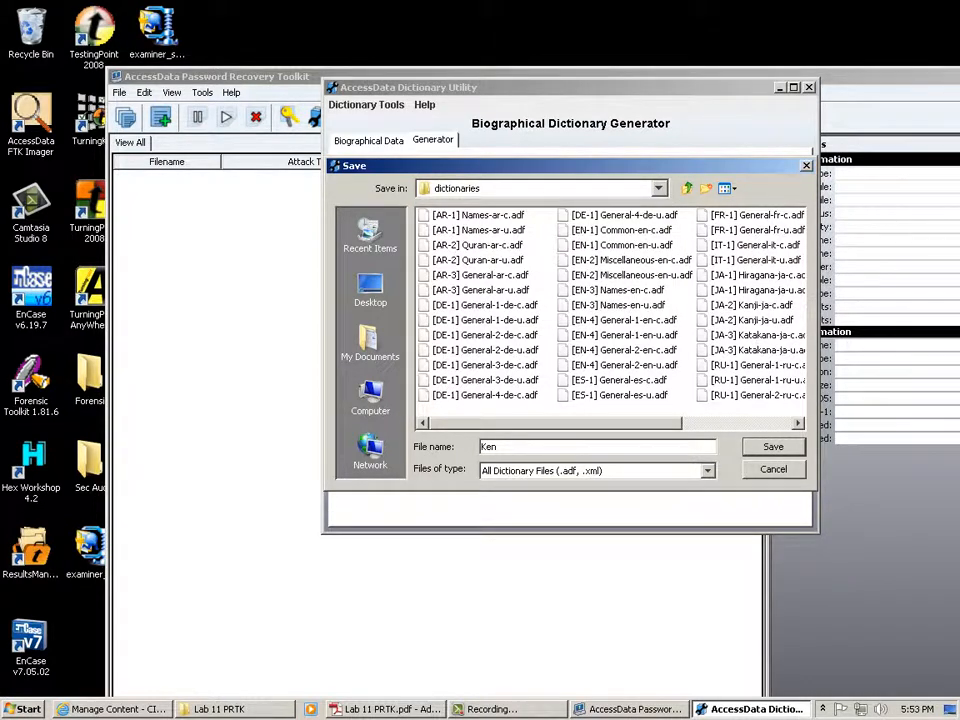
pyautogui.press('Return')
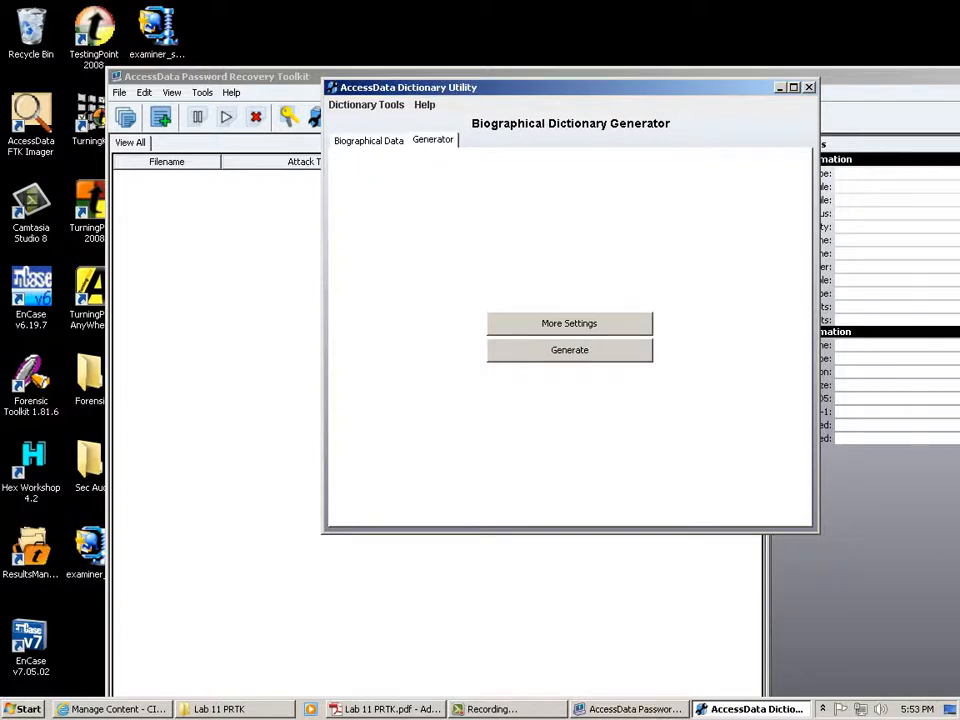
pyautogui.press('super')
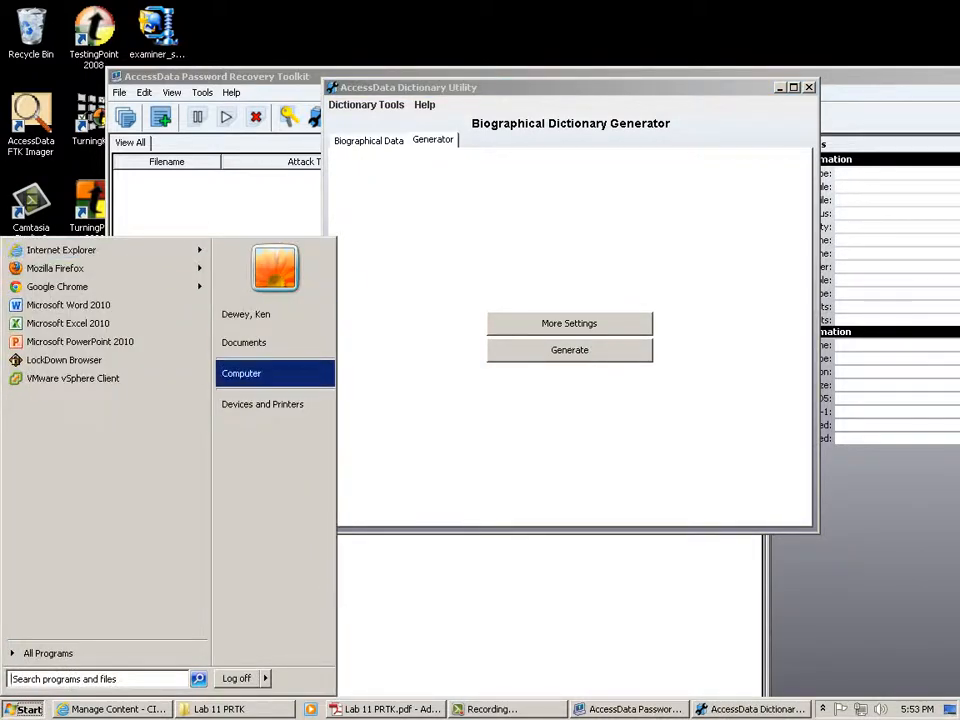
# Browse to C:\ProgramData\AccessData\PR\dictionaries and open the first-name -en-c.adf dictionary in TextPad.
pyautogui.press('Return')
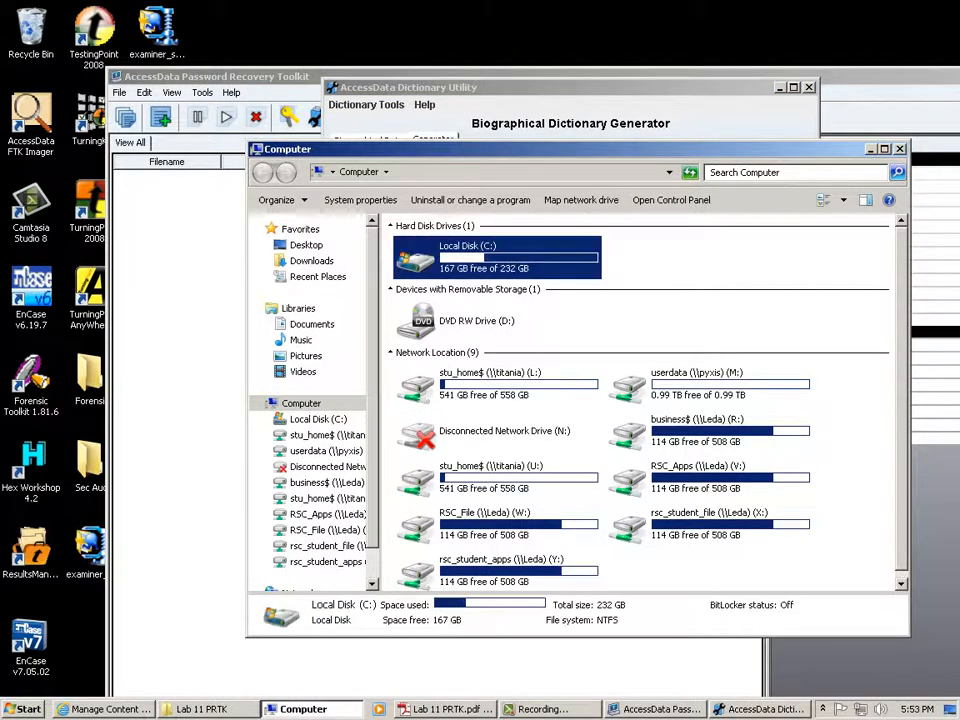
pyautogui.press('Return')
pyautogui.click(450, 412)
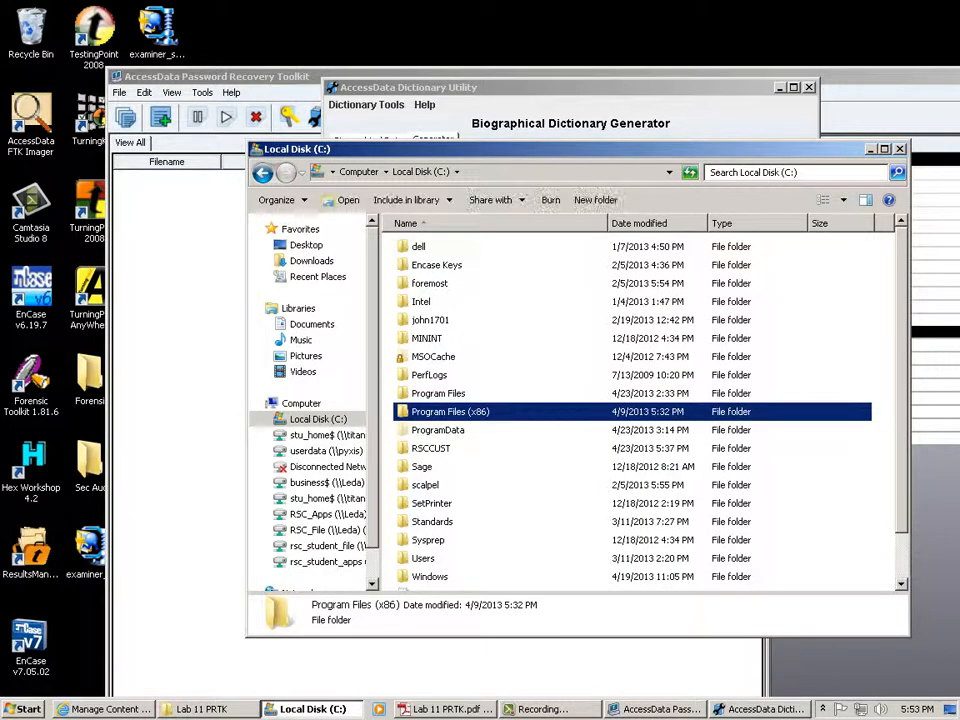
pyautogui.doubleClick(438, 430)
pyautogui.doubleClick(432, 265)
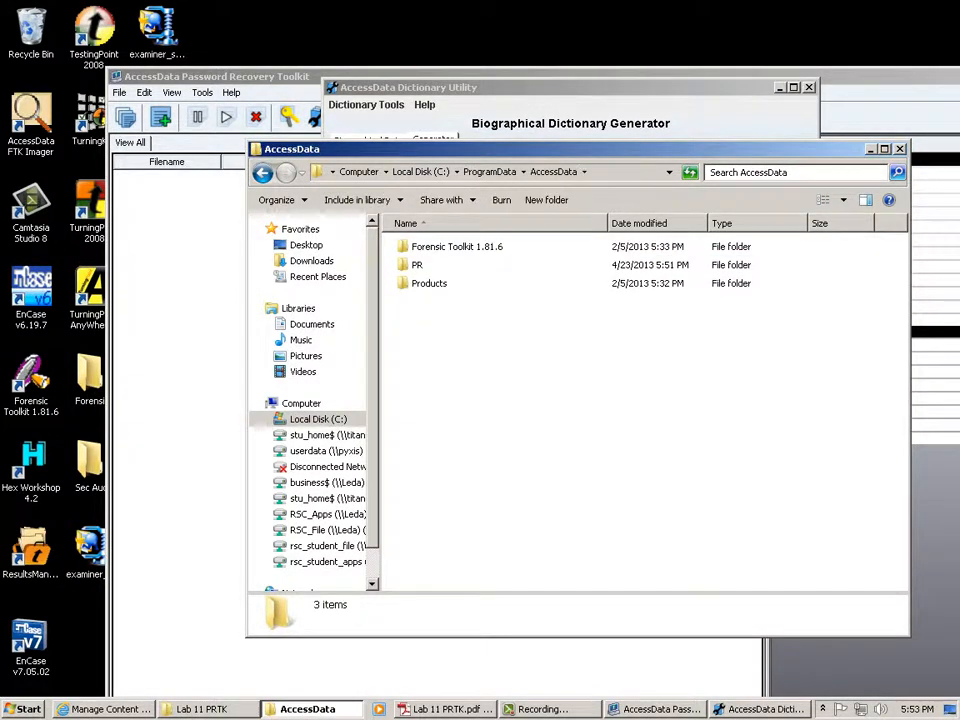
pyautogui.doubleClick(422, 265)
pyautogui.click(430, 265)
pyautogui.press('Return')
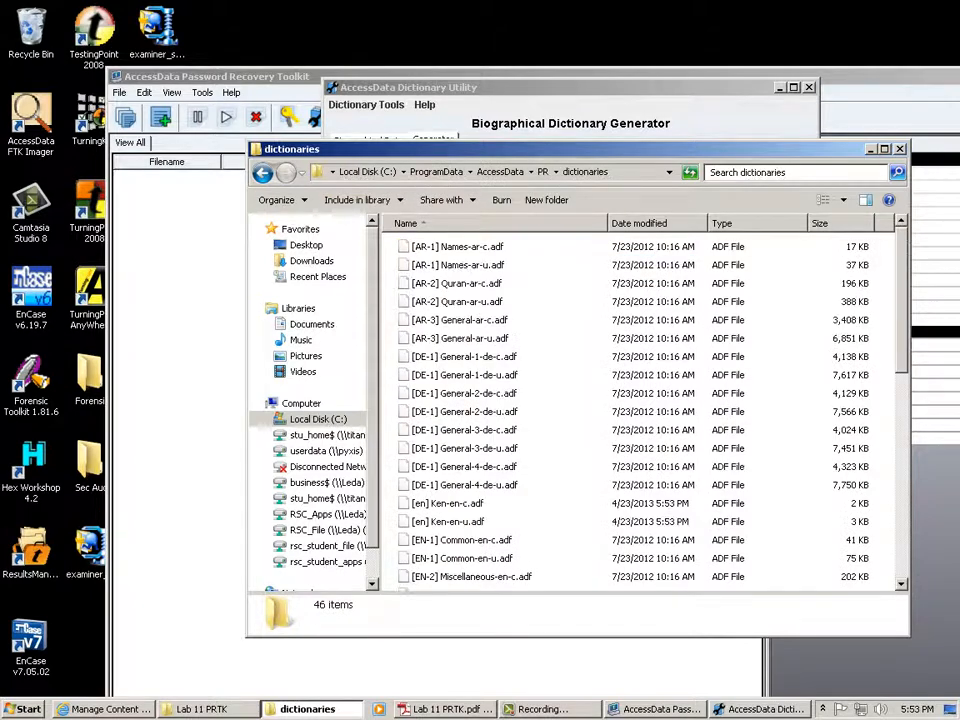
pyautogui.rightClick(468, 501)
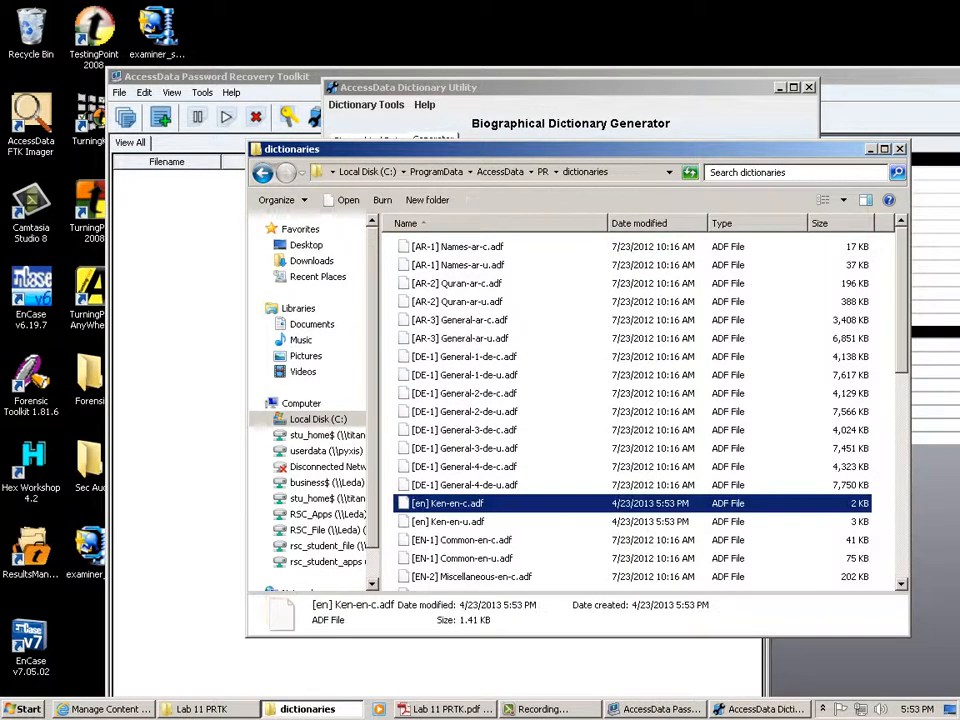
pyautogui.click(501, 346)
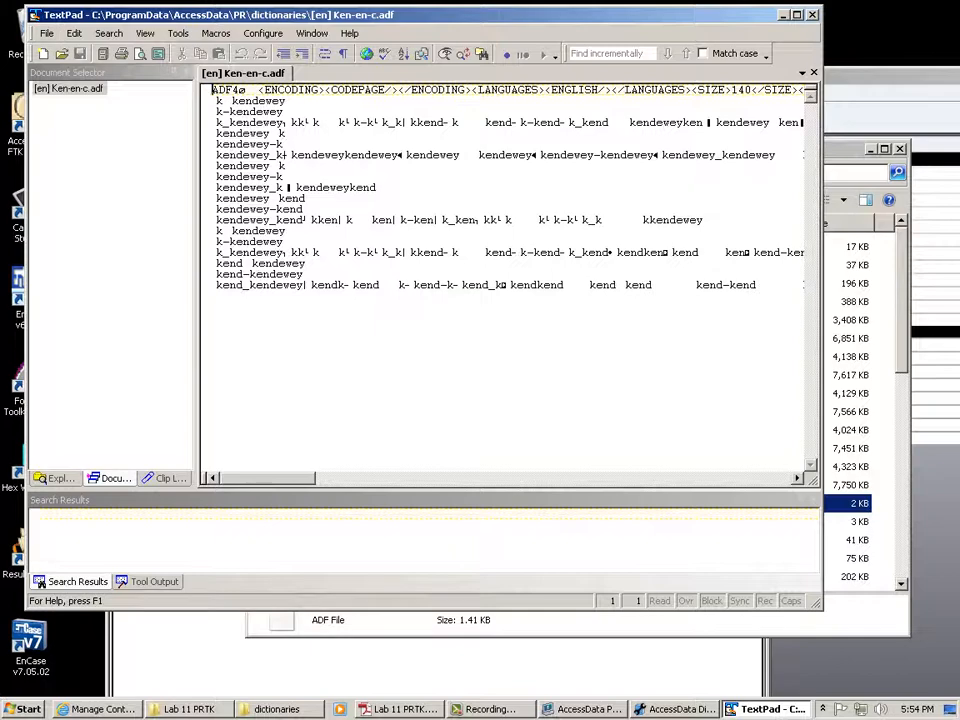
# Enable Word Wrap from TextPad's Configure menu, review the dictionary, then close TextPad.
pyautogui.click(145, 33)
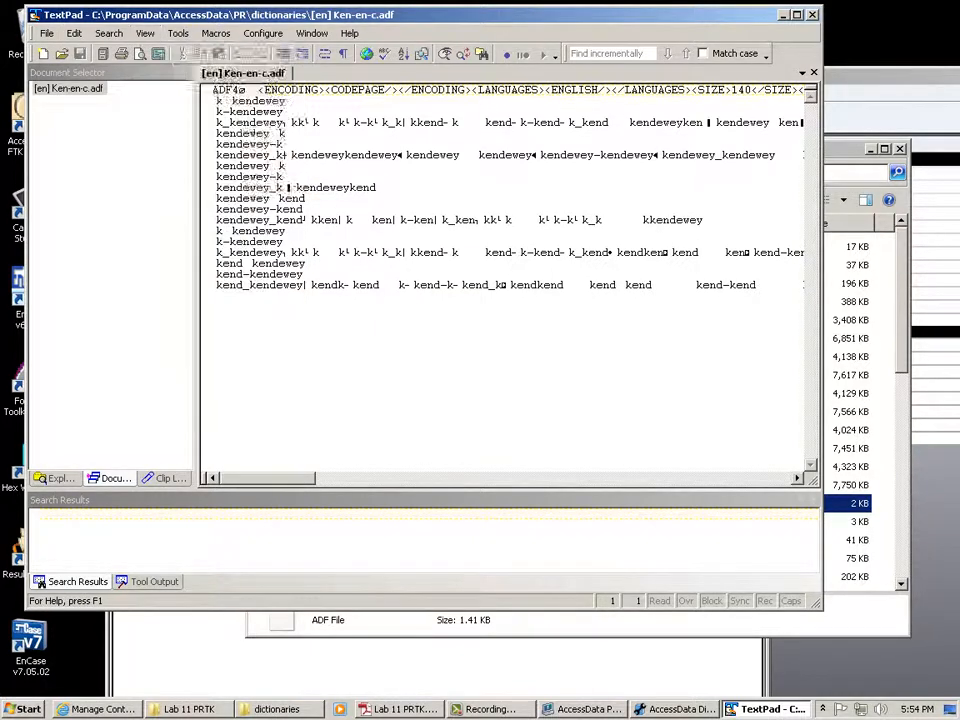
pyautogui.moveTo(312, 33)
pyautogui.moveTo(263, 33)
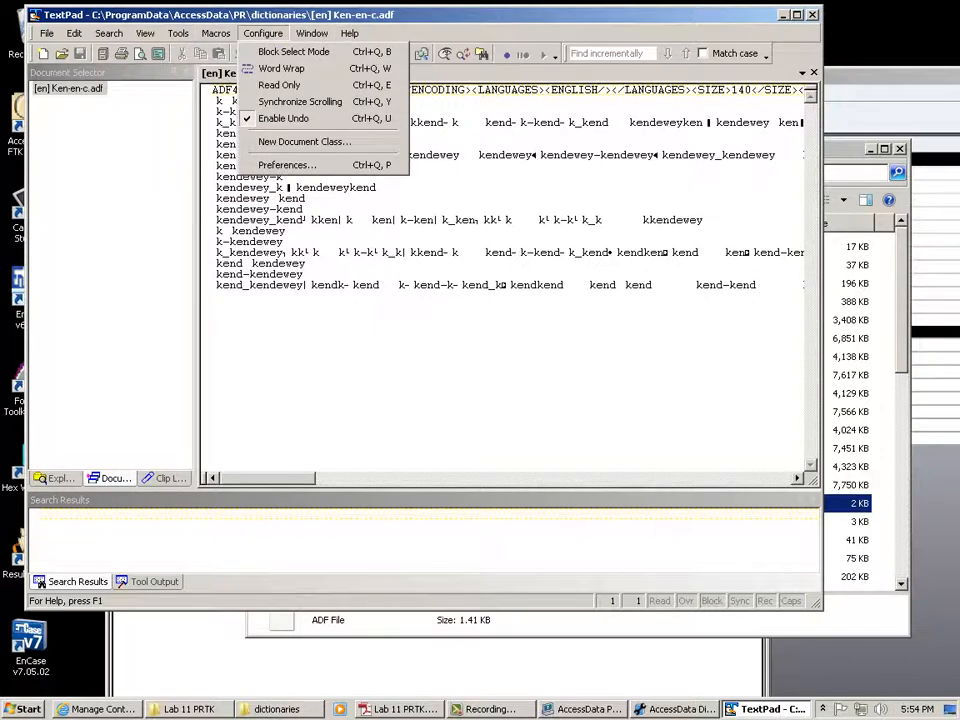
pyautogui.click(285, 68)
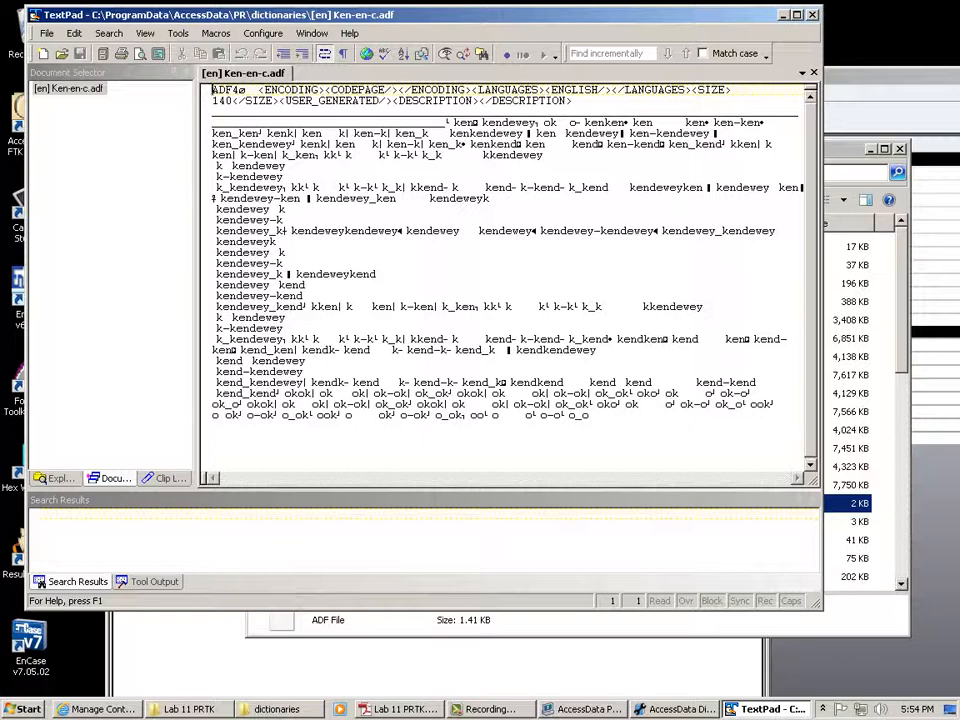
pyautogui.hotkey('alt', 'F4')
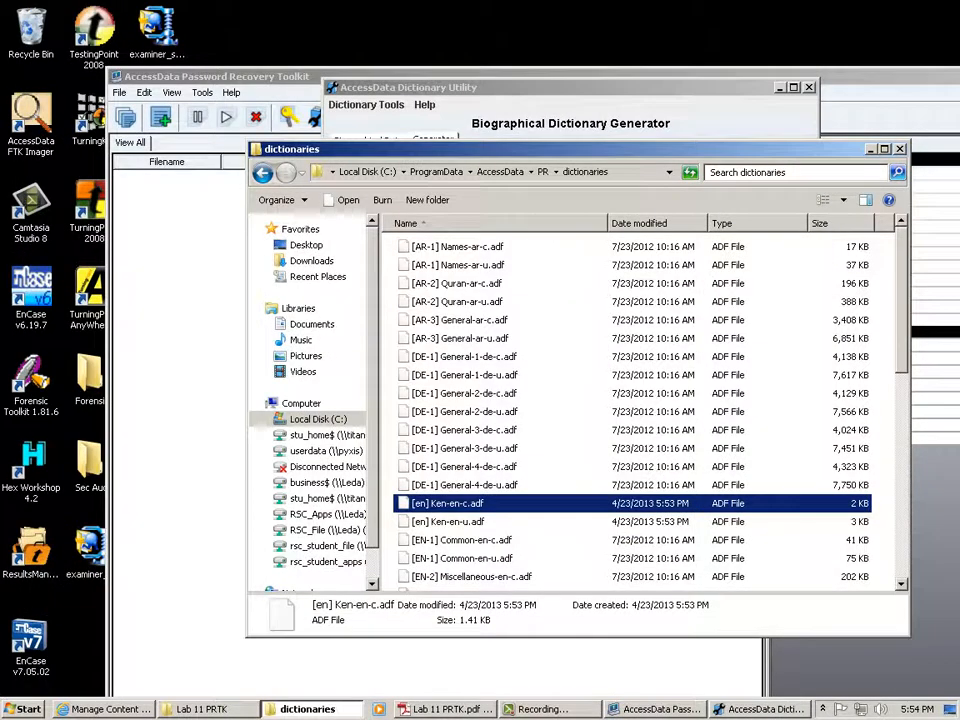
# Minimize Explorer and switch the Dictionary Utility from the Pass-phrase to the Standard Dictionary Generator.
pyautogui.click(871, 149)
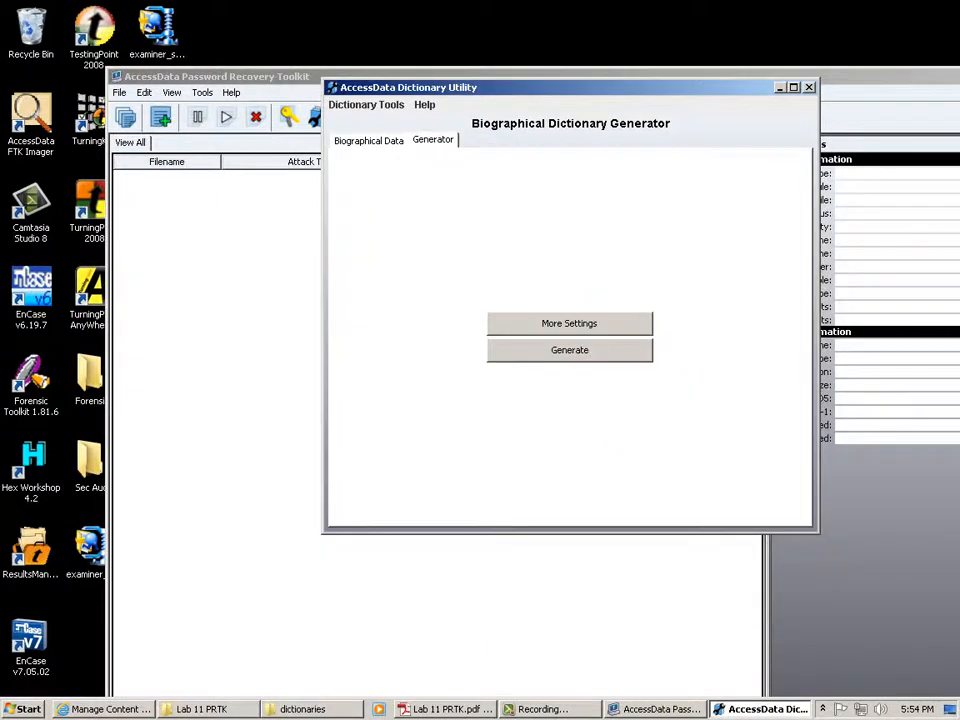
pyautogui.click(366, 105)
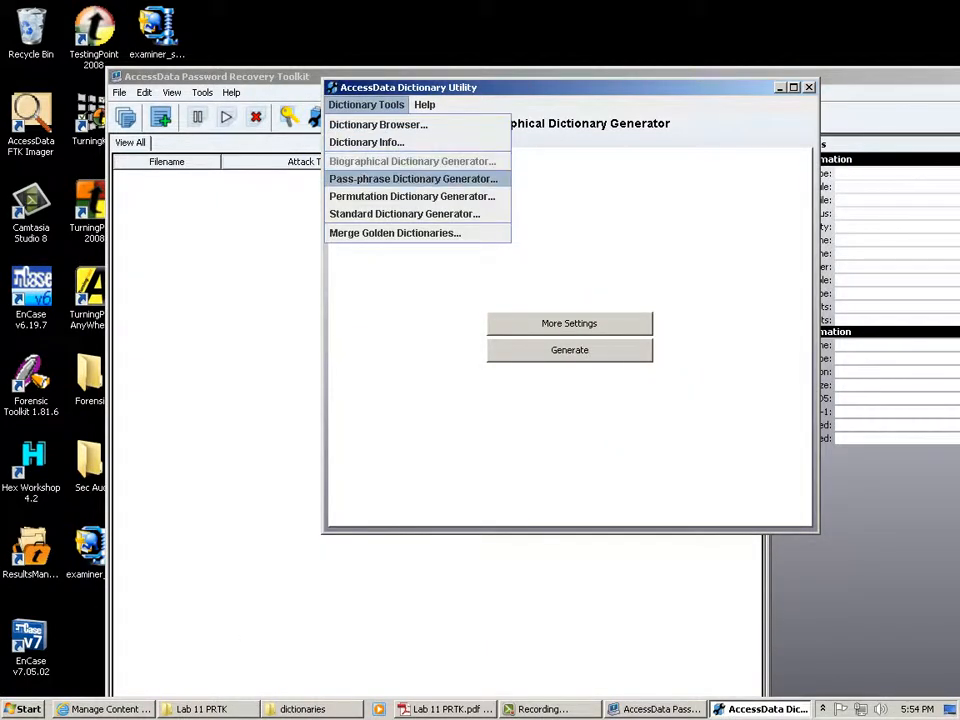
pyautogui.click(411, 179)
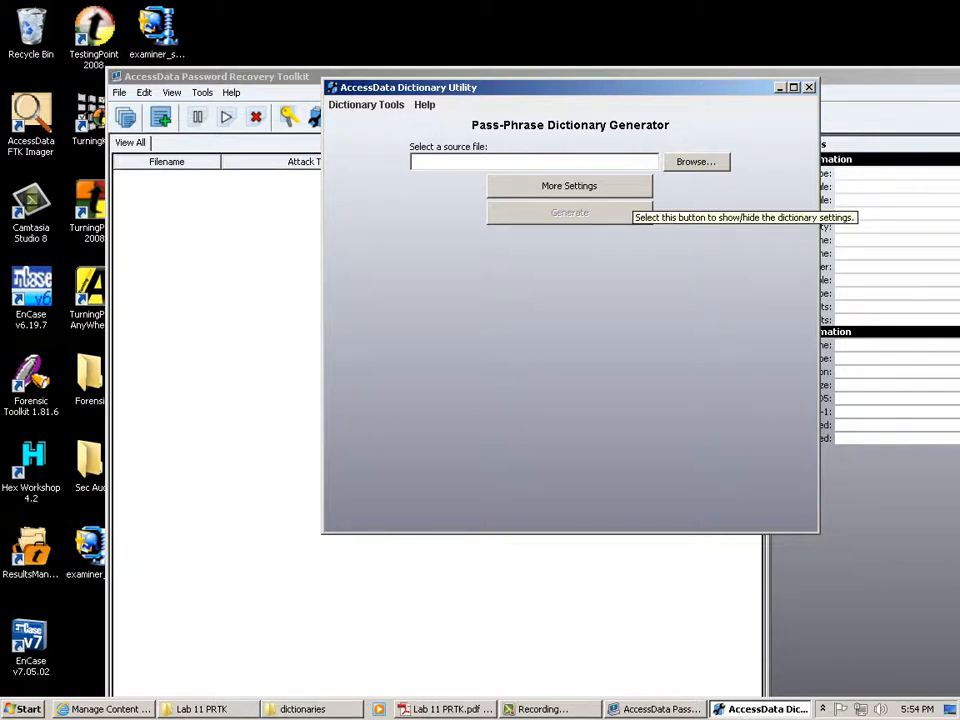
pyautogui.click(366, 105)
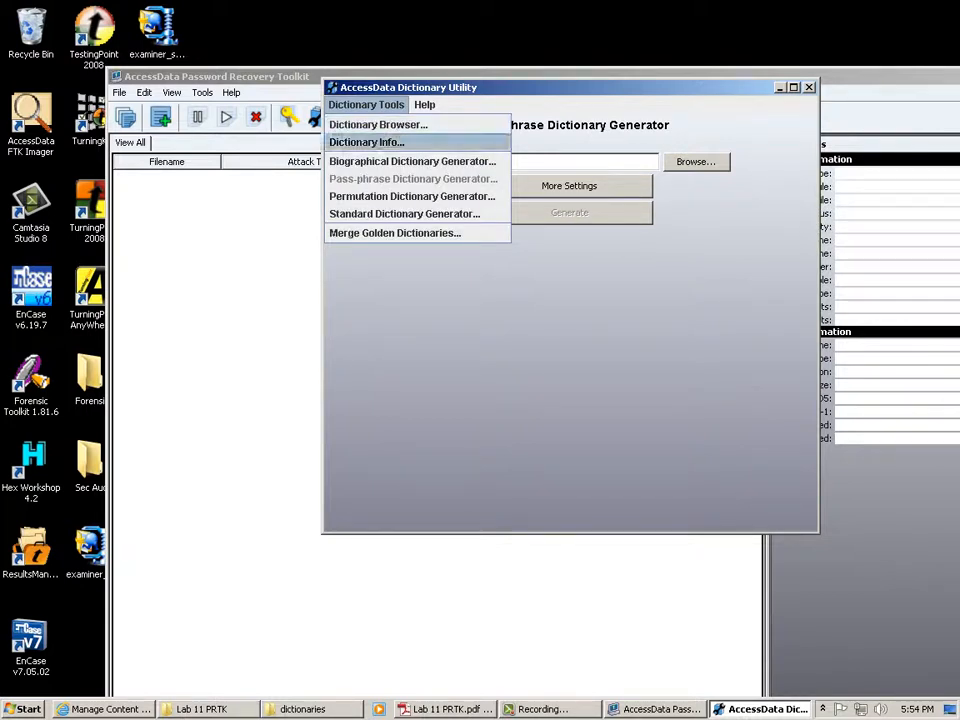
pyautogui.click(404, 214)
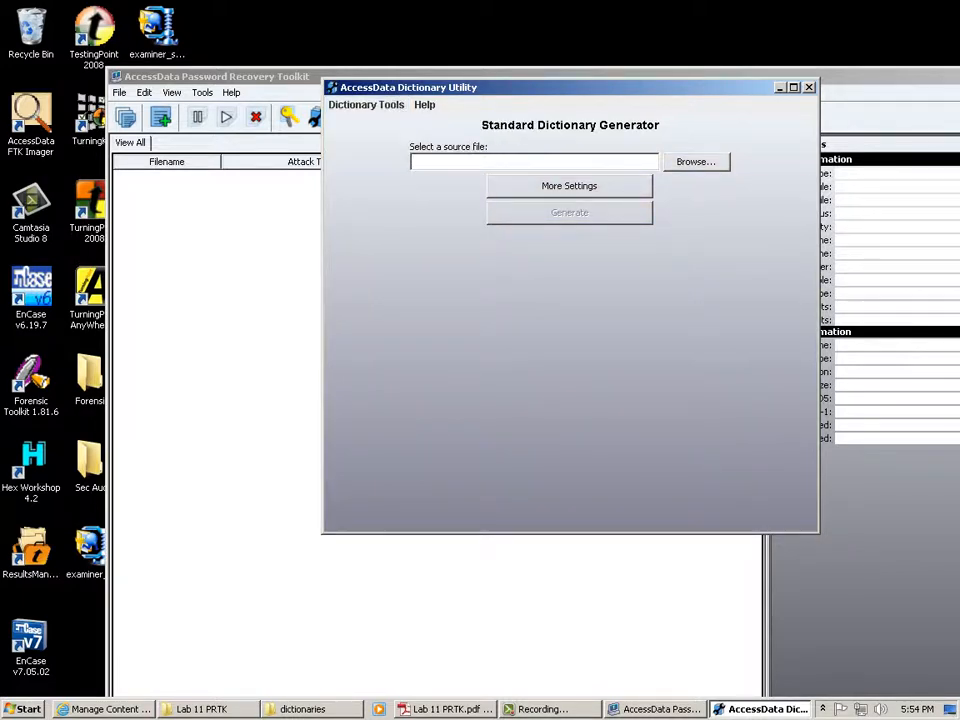
# Briefly bring up the Lab 11 PRTK folder, then return to the Dictionary Utility.
pyautogui.click(202, 709)
pyautogui.click(257, 656)
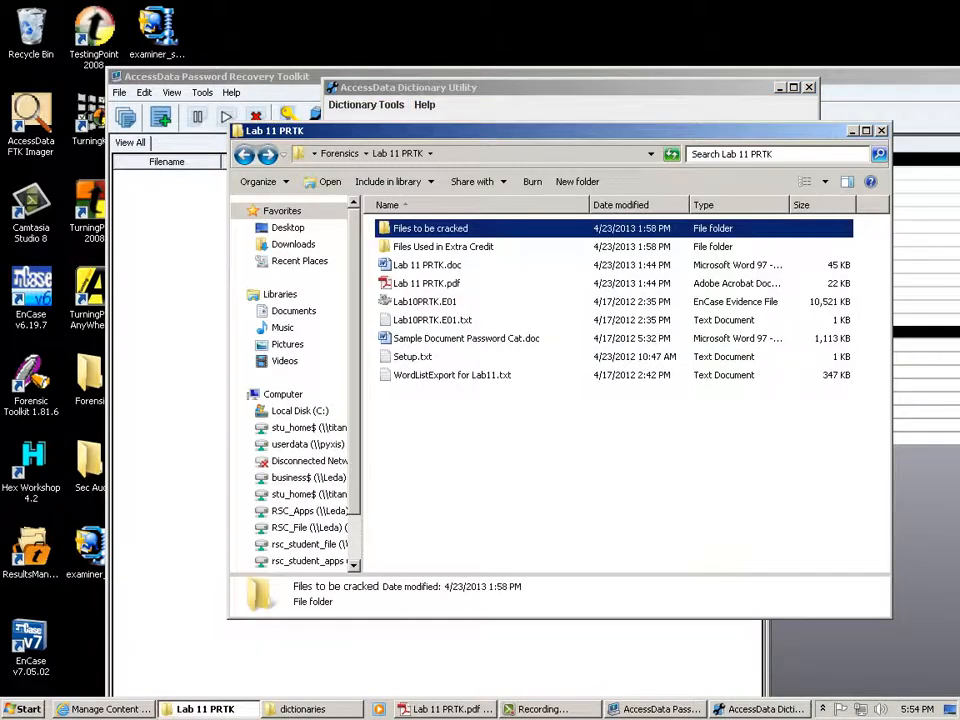
pyautogui.hotkey('alt', 'Tab')
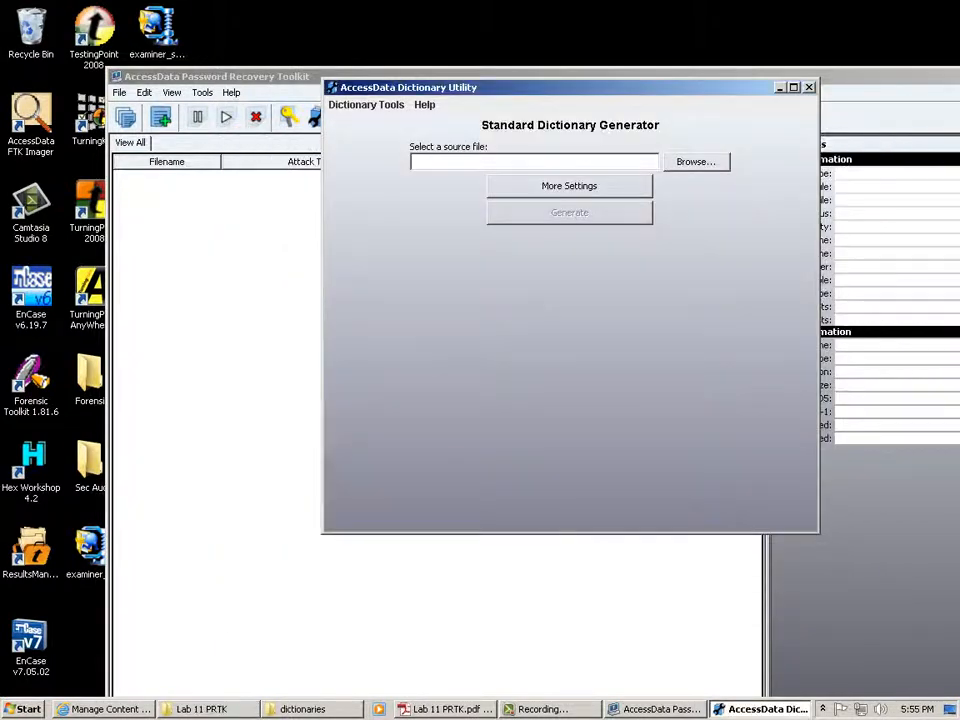
# Select WordListExport for Lab11.txt from Desktop\Forensics\Lab 11 PRTK as source and generate the dictionary.
pyautogui.click(696, 161)
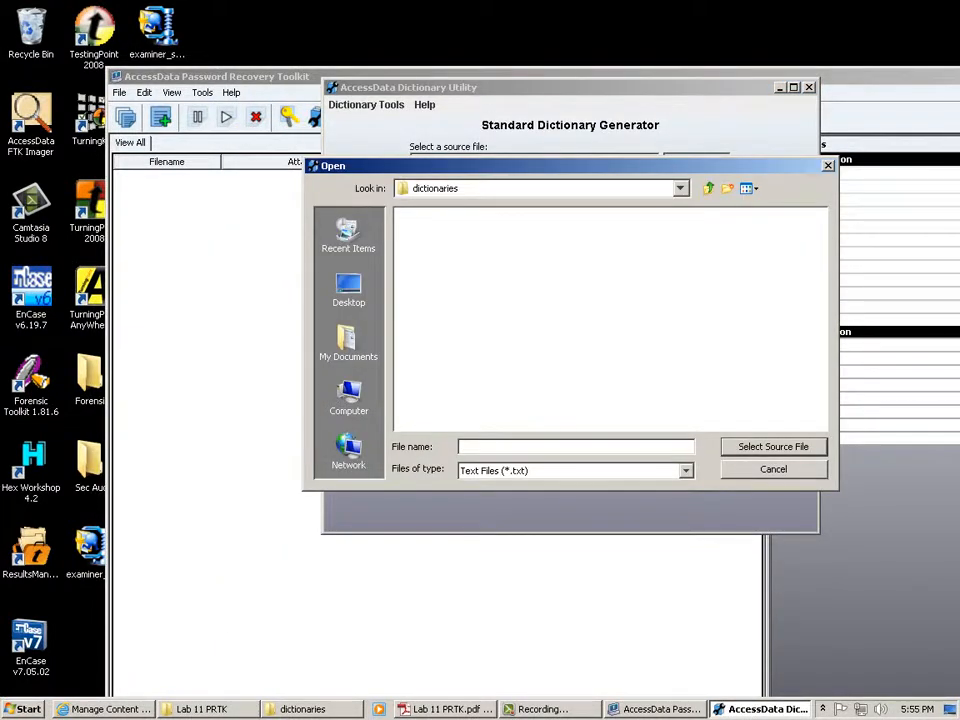
pyautogui.click(348, 289)
pyautogui.doubleClick(430, 275)
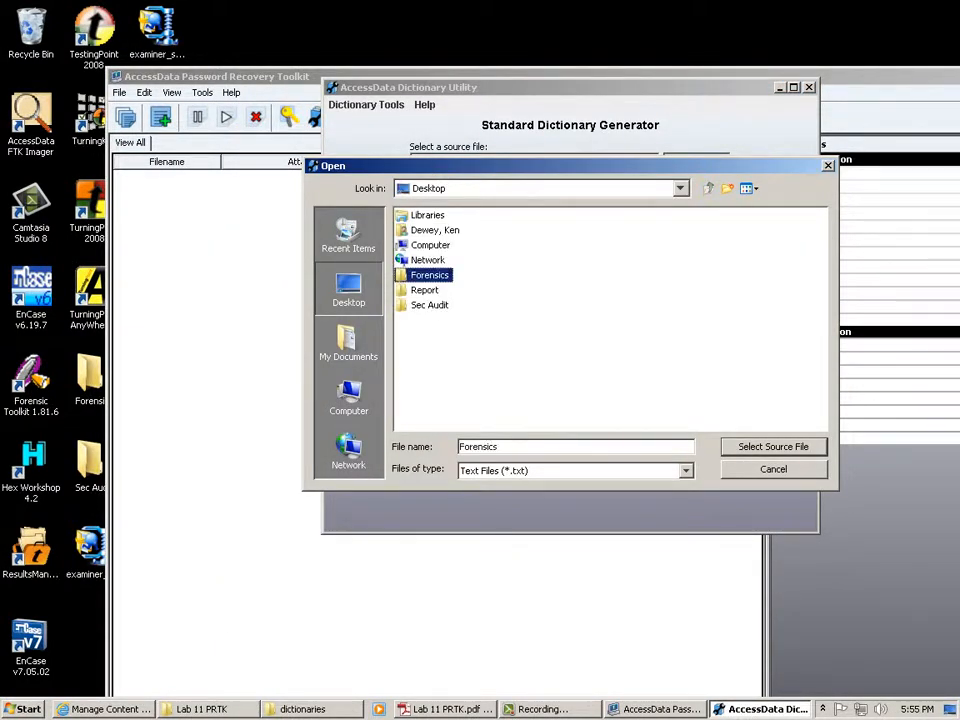
pyautogui.doubleClick(436, 350)
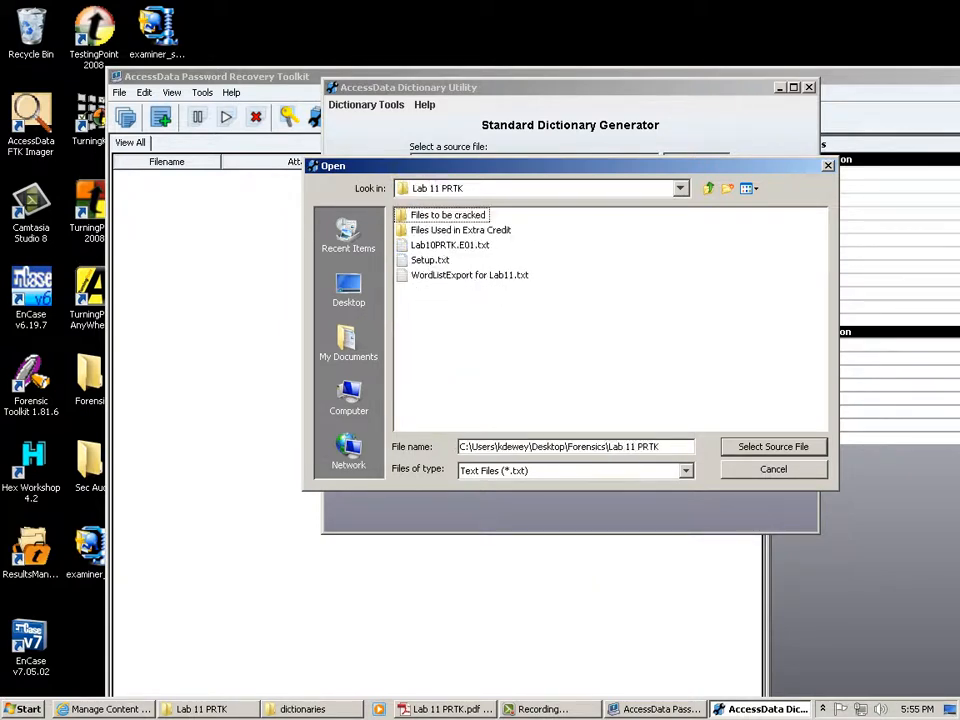
pyautogui.click(469, 275)
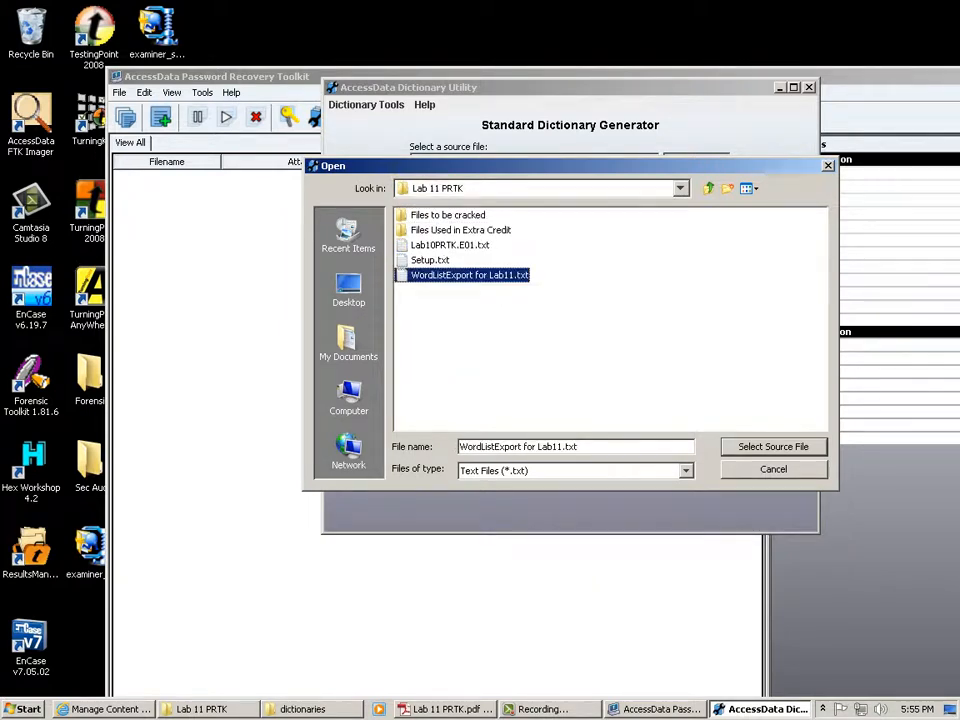
pyautogui.click(773, 447)
pyautogui.click(569, 212)
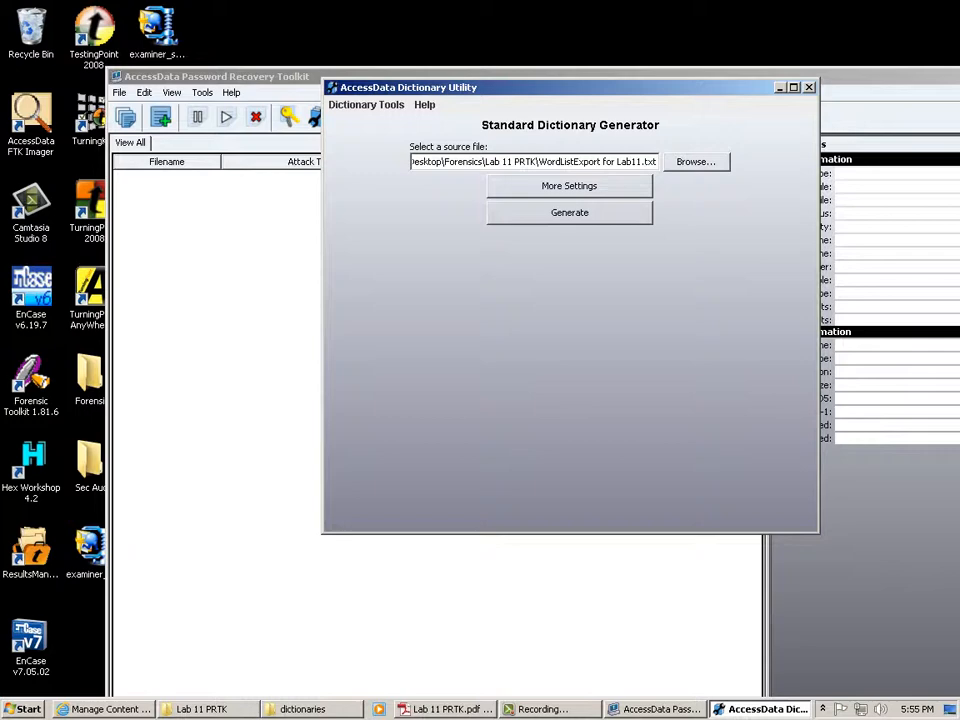
# Open the new WordListExport for Lab11-en-u.adf from the dictionaries folder in TextPad.
pyautogui.click(312, 709)
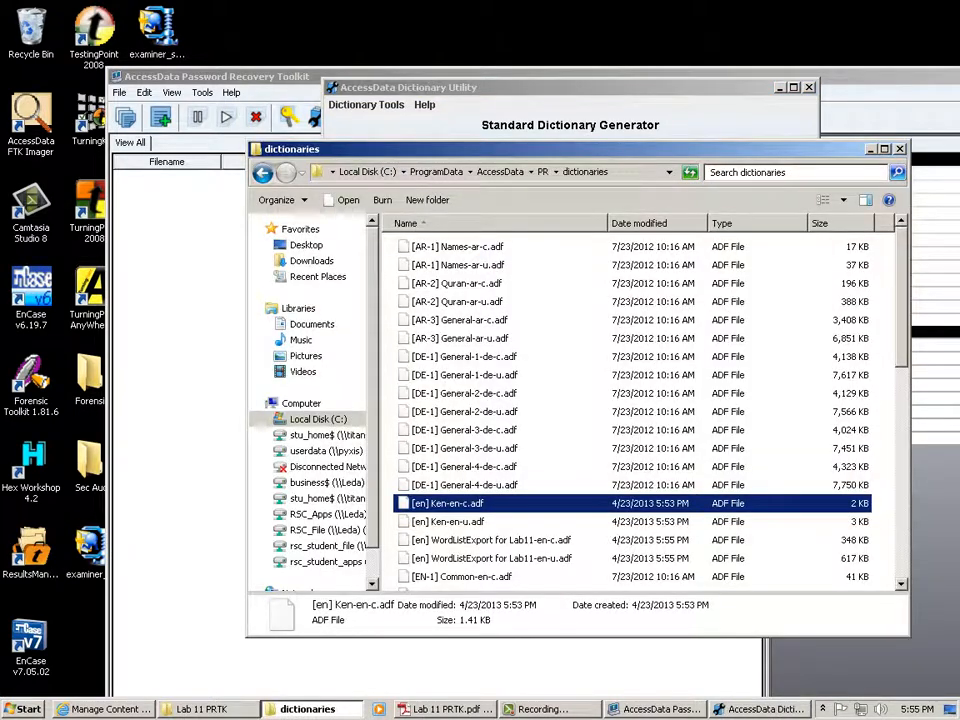
pyautogui.rightClick(561, 558)
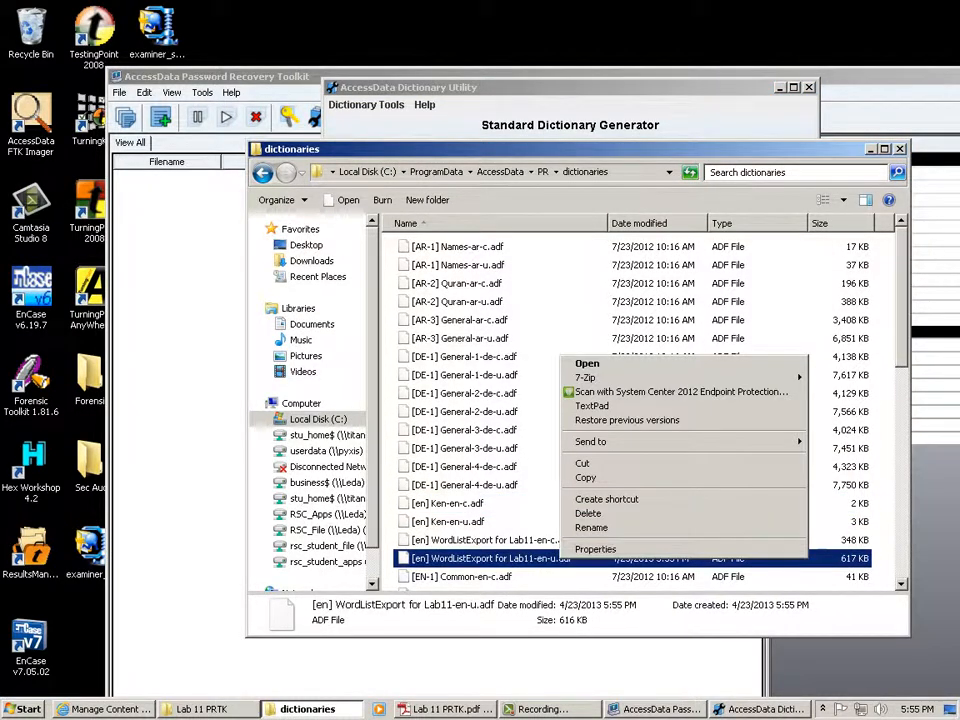
pyautogui.click(600, 403)
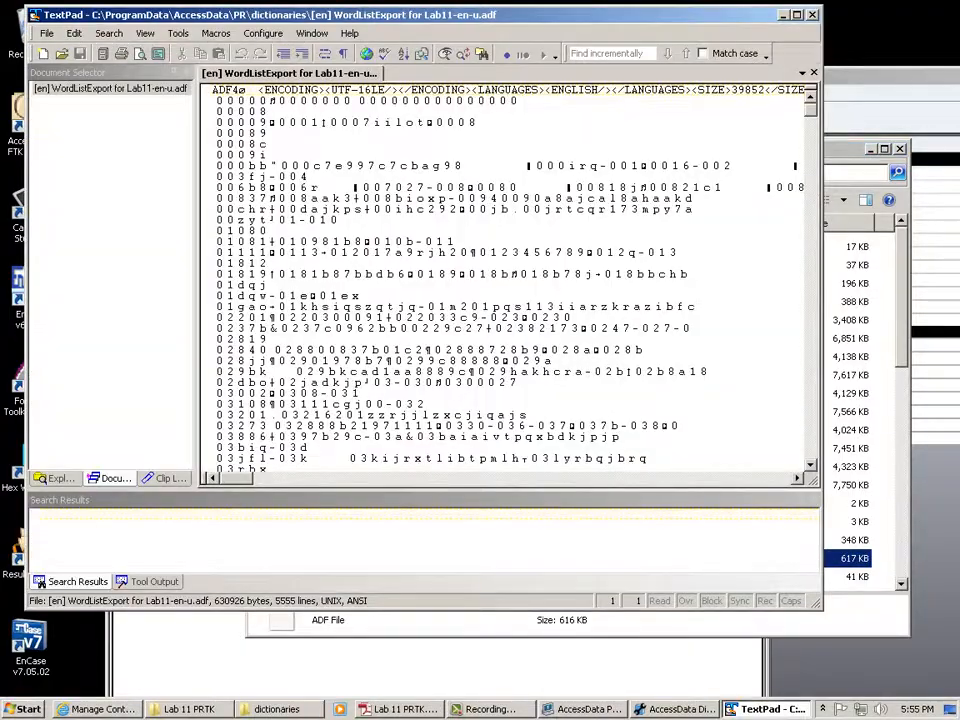
pyautogui.moveTo(811, 109)
pyautogui.mouseDown()
pyautogui.moveTo(811, 445)
pyautogui.moveTo(811, 109)
pyautogui.mouseUp()
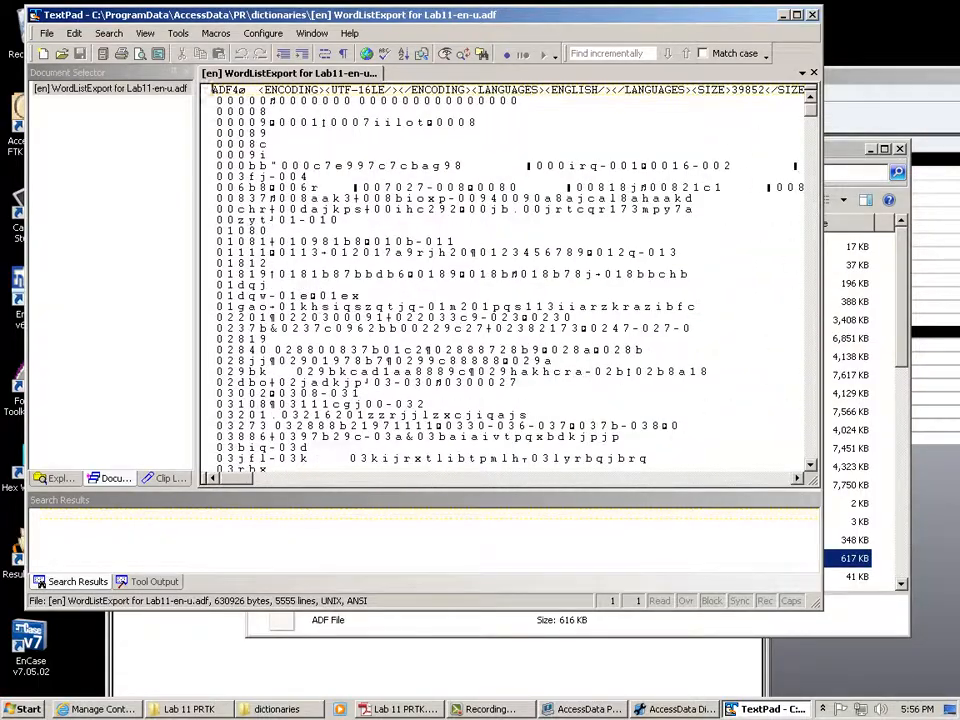
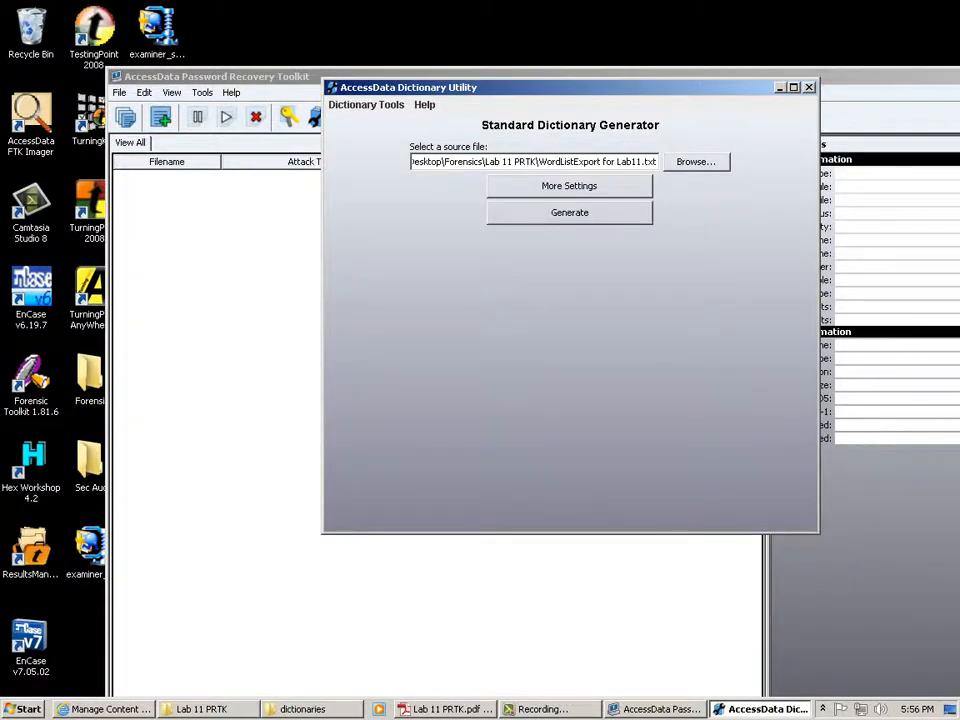
# Open the Dictionary Browser, select Ken.xml, and scroll down to the new WordListExport for Lab11 dictionaries.
pyautogui.click(366, 105)
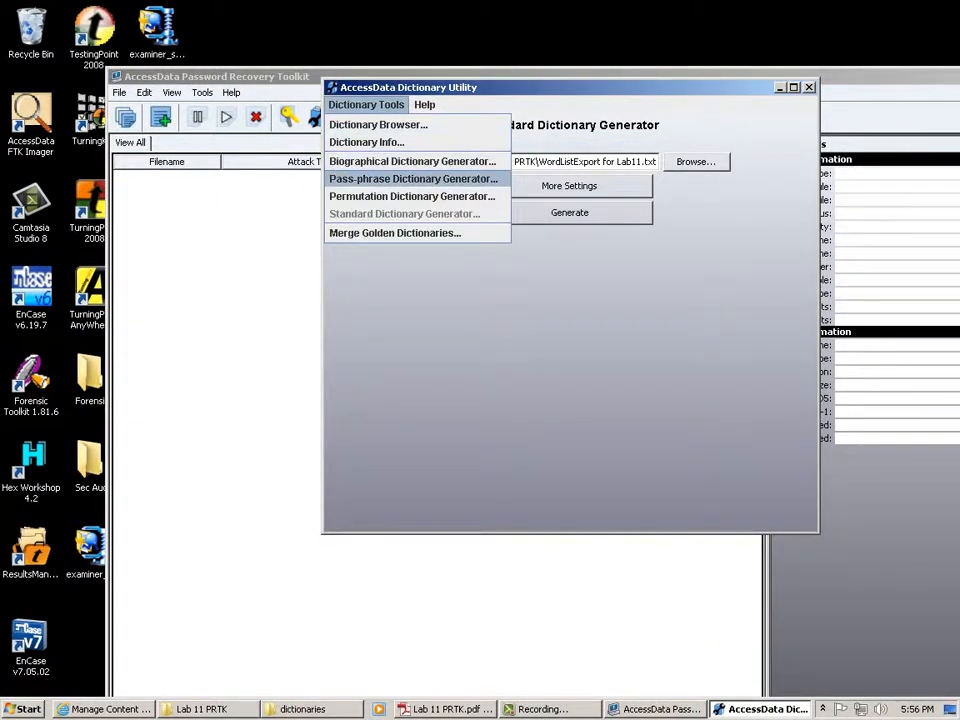
pyautogui.press('Escape')
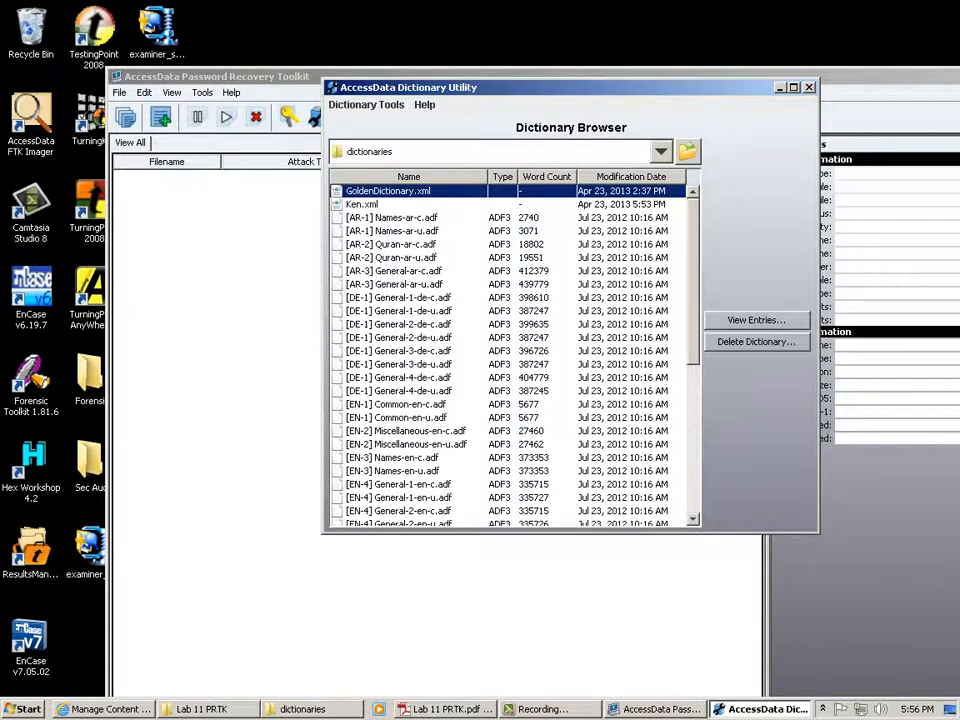
pyautogui.click(364, 204)
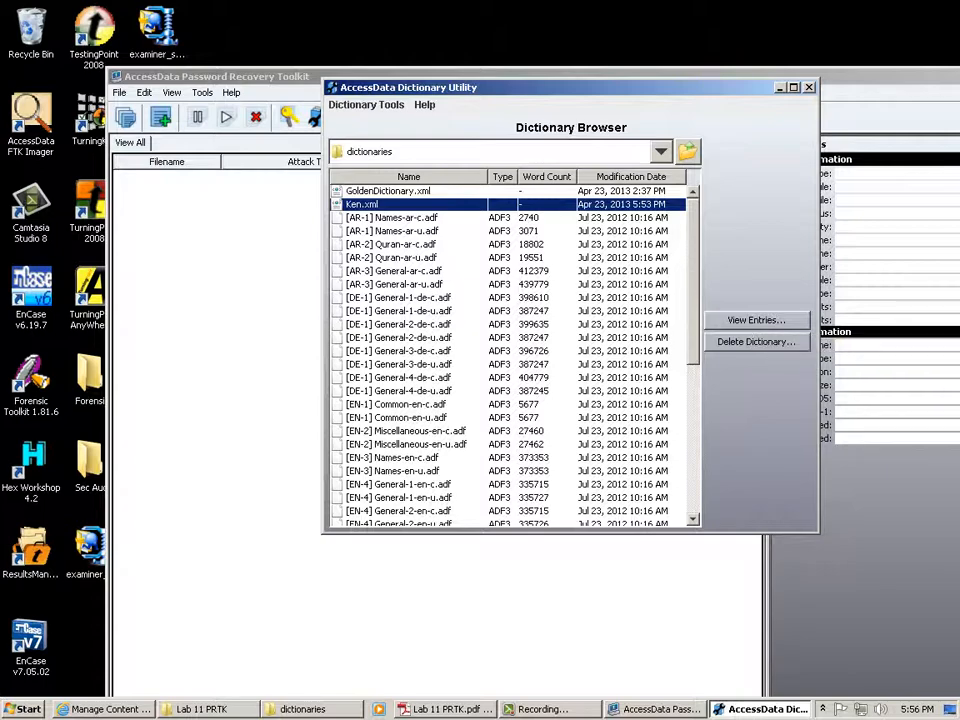
pyautogui.scroll(-8, 510, 355)
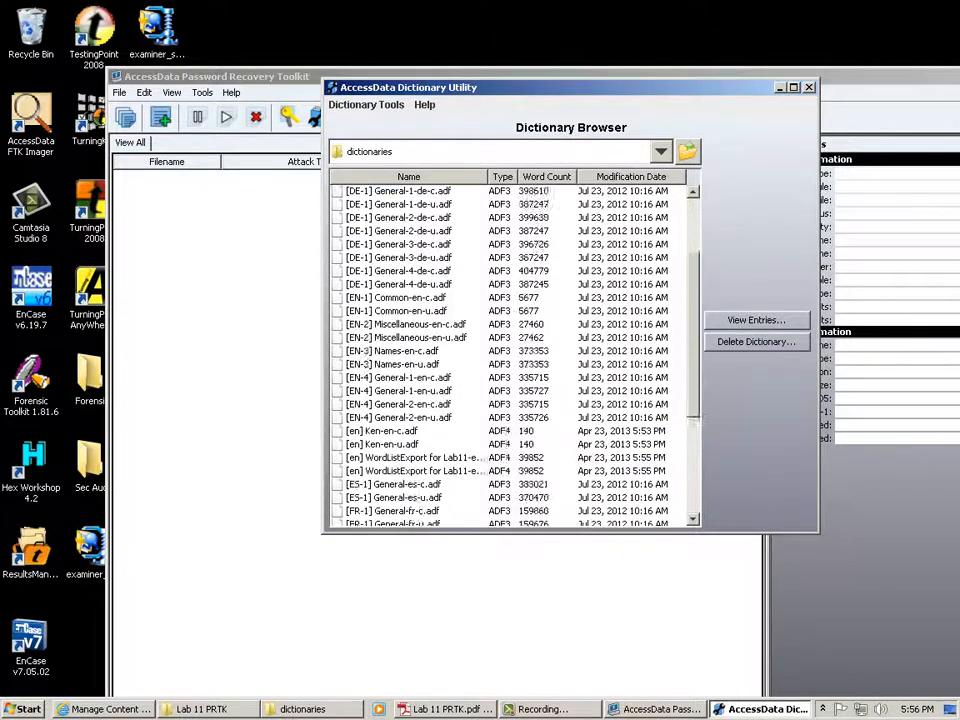
pyautogui.click(384, 244)
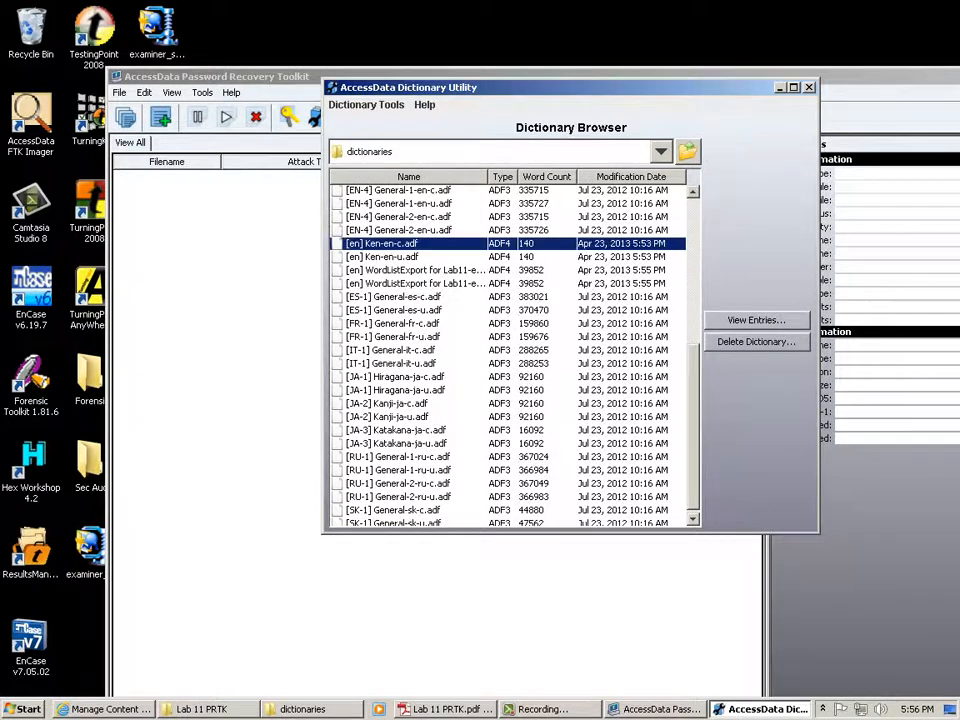
pyautogui.click(757, 321)
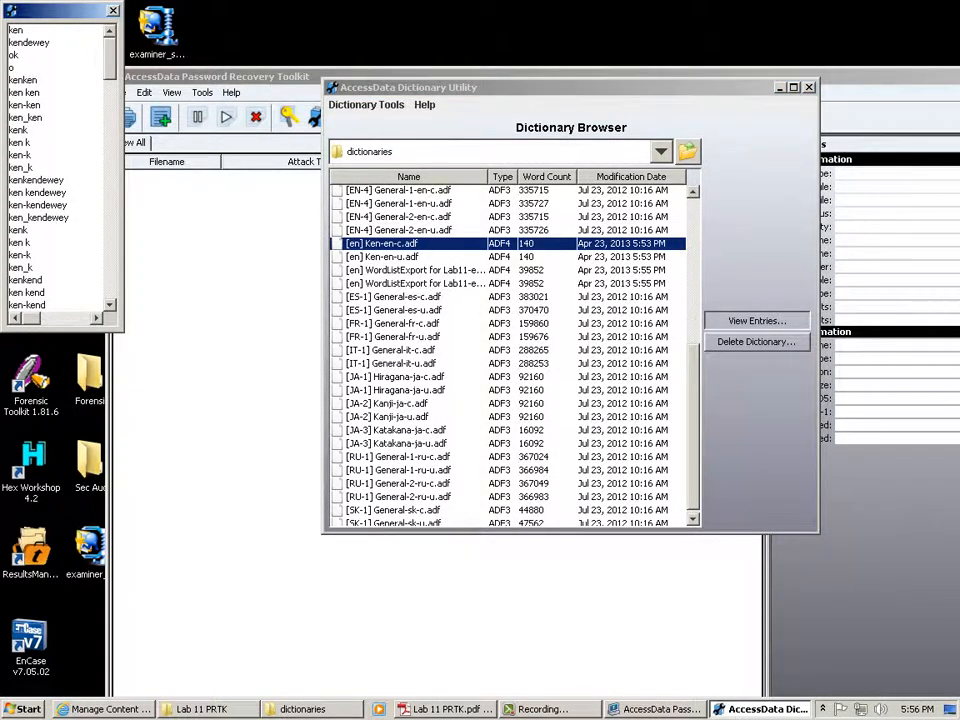
pyautogui.moveTo(60, 11); pyautogui.dragTo(590, 138)
pyautogui.scroll(-1, 586, 295)
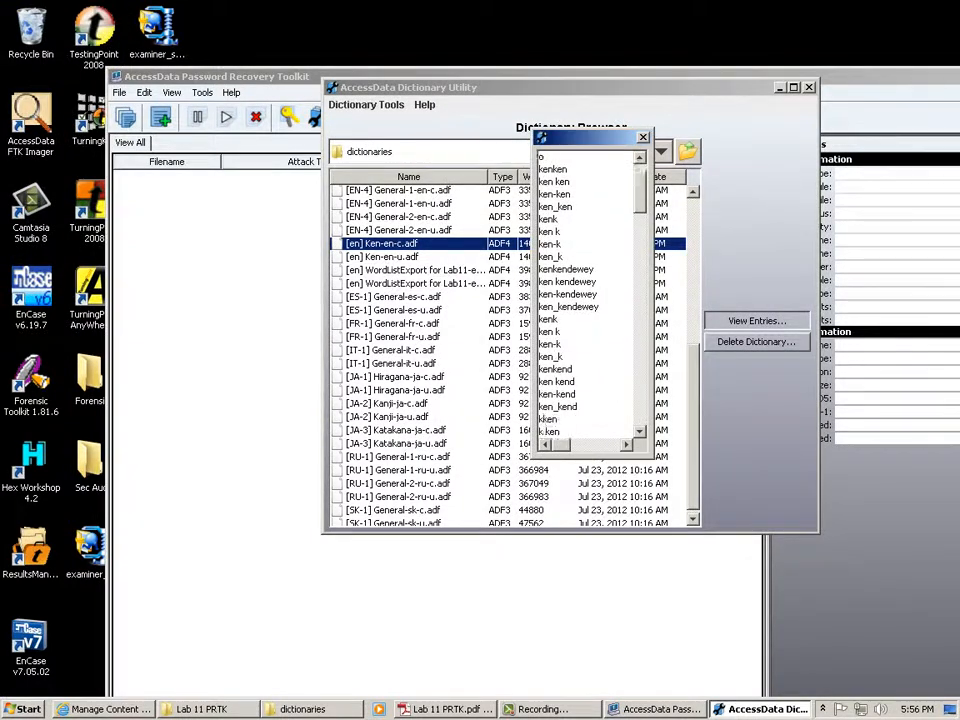
pyautogui.scroll(-5, 586, 295)
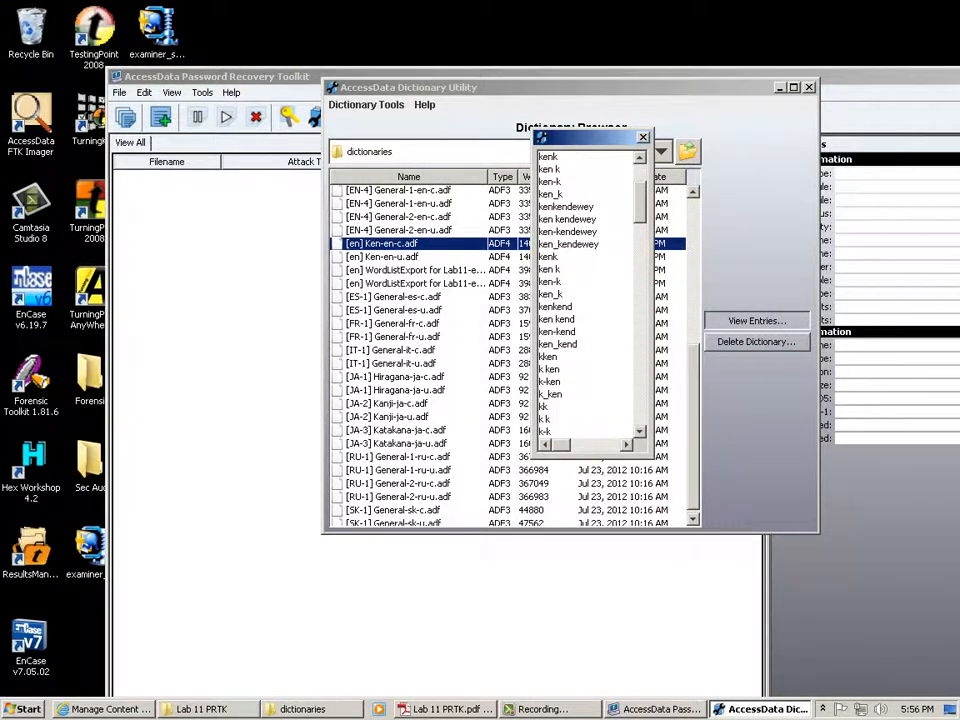
pyautogui.scroll(-5, 586, 295)
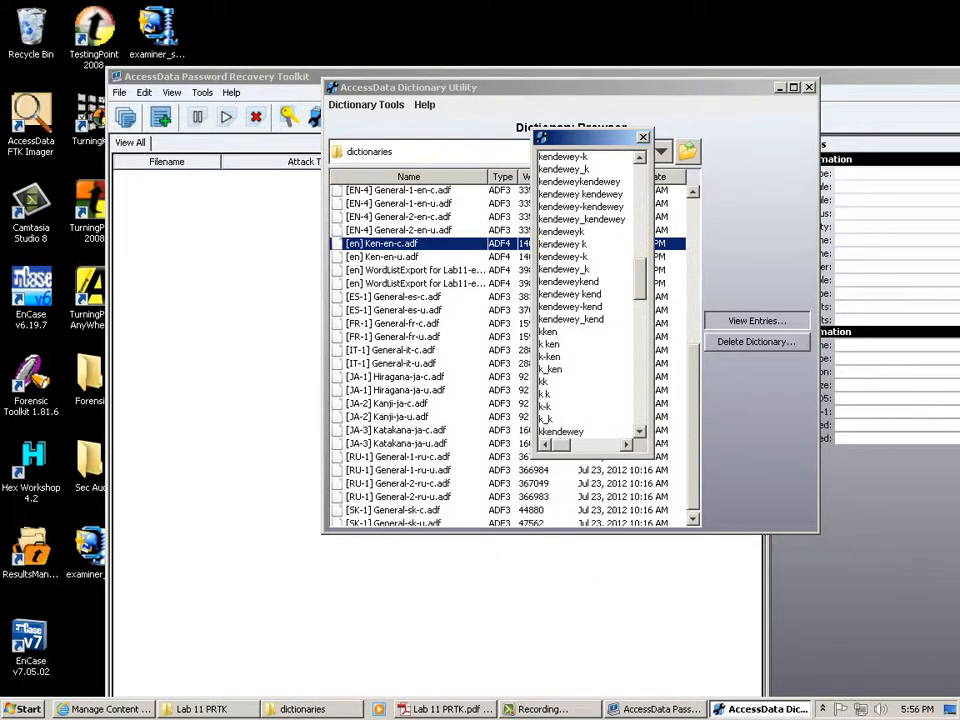
pyautogui.scroll(-8, 586, 295)
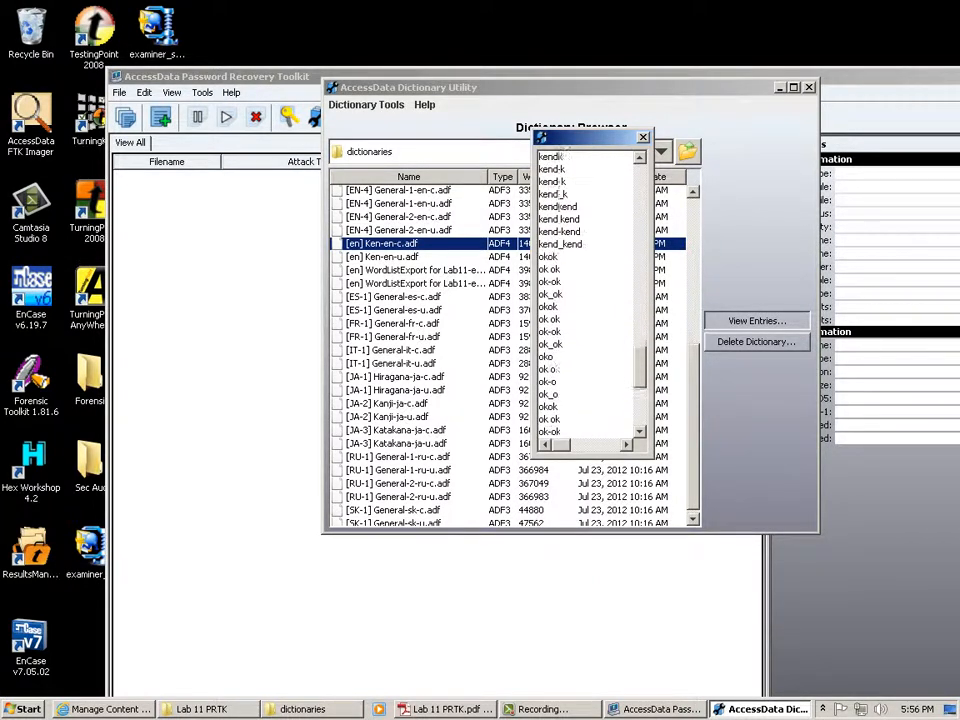
pyautogui.scroll(-1, 586, 295)
pyautogui.press('Escape')
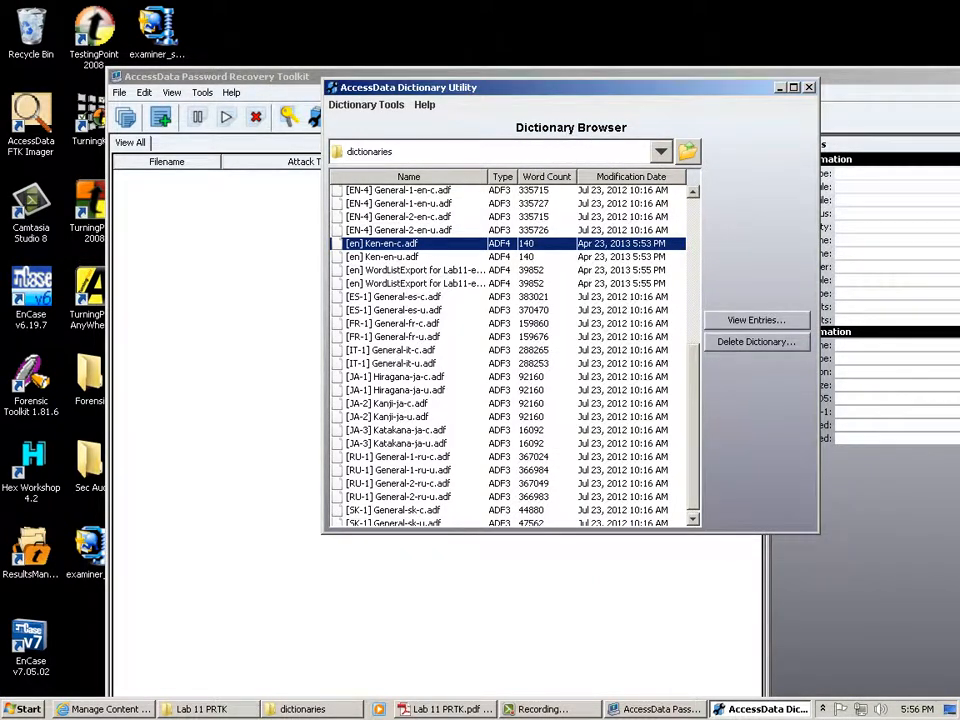
pyautogui.click(415, 270)
# View the 39852 entries of the first WordListExport for Lab11 dictionary, scrolling down to the cj words.
pyautogui.click(757, 320)
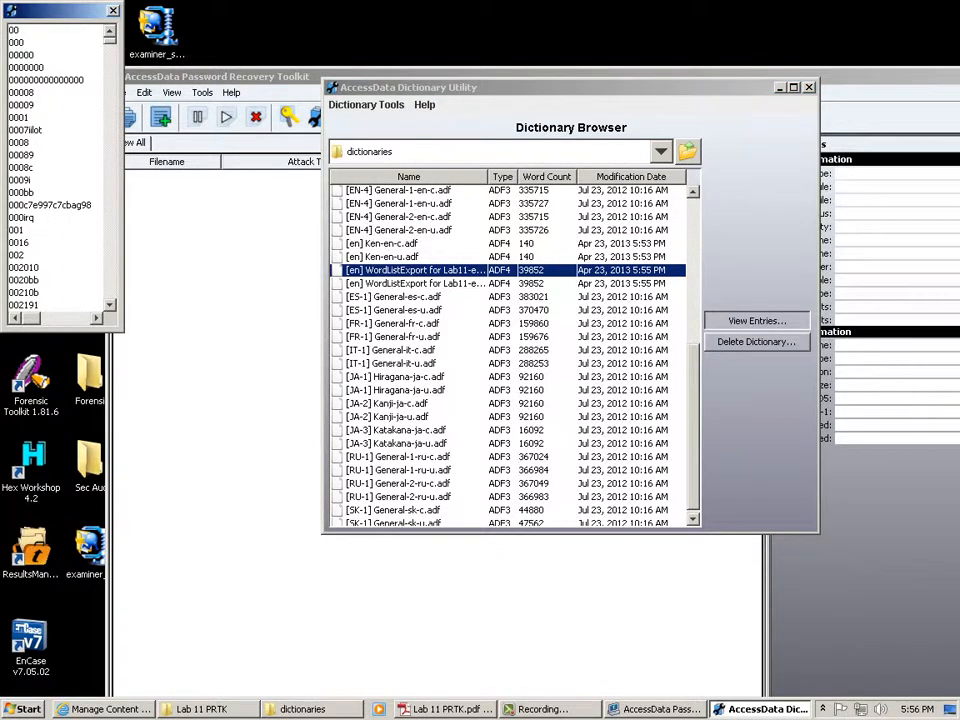
pyautogui.moveTo(60, 10); pyautogui.dragTo(548, 132)
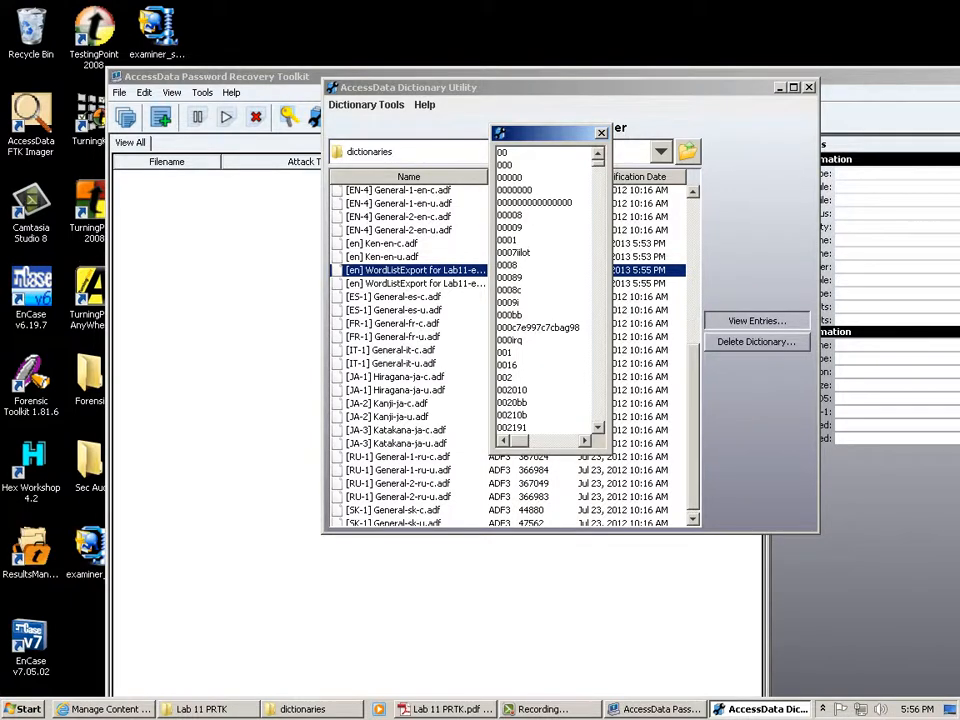
pyautogui.scroll(-20, 545, 290)
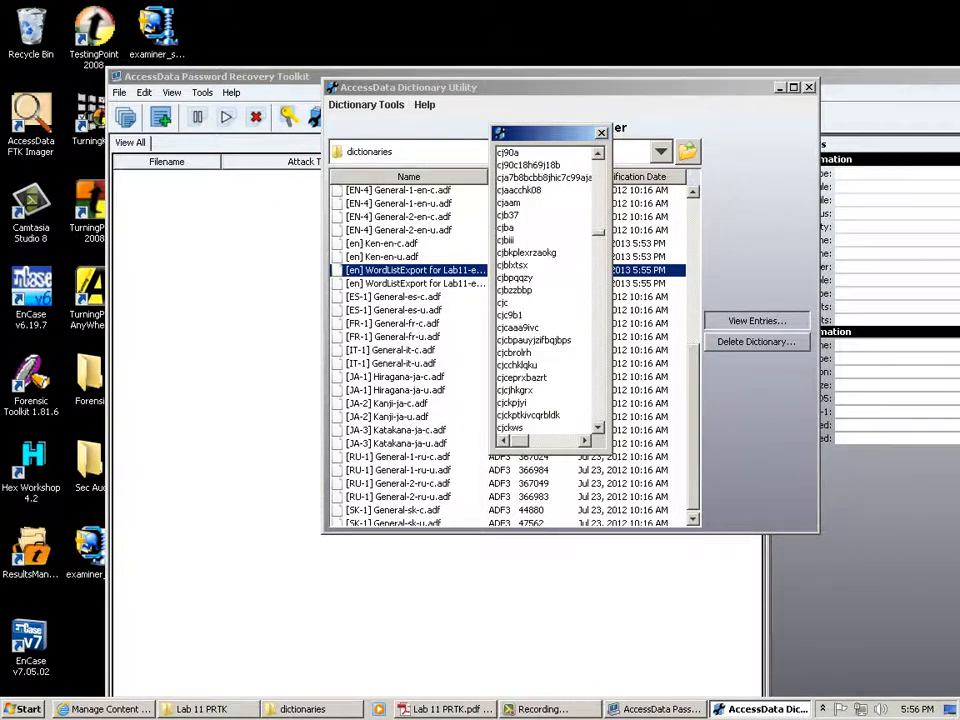
pyautogui.scroll(-20, 545, 290)
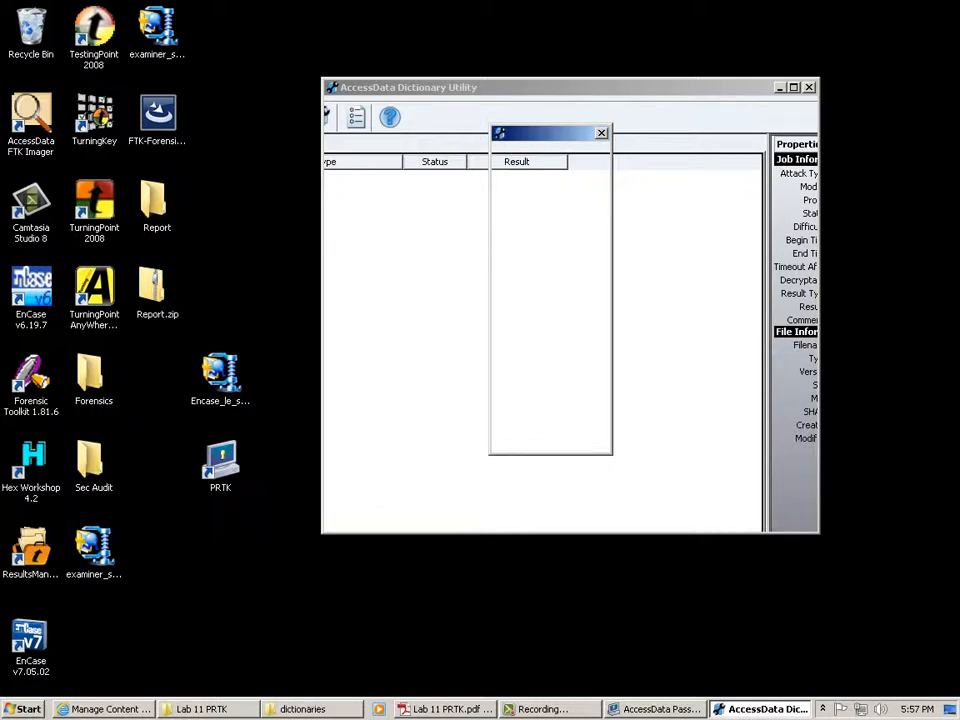
# Close the Password Recovery Toolkit window from its taskbar button.
pyautogui.moveTo(657, 709)
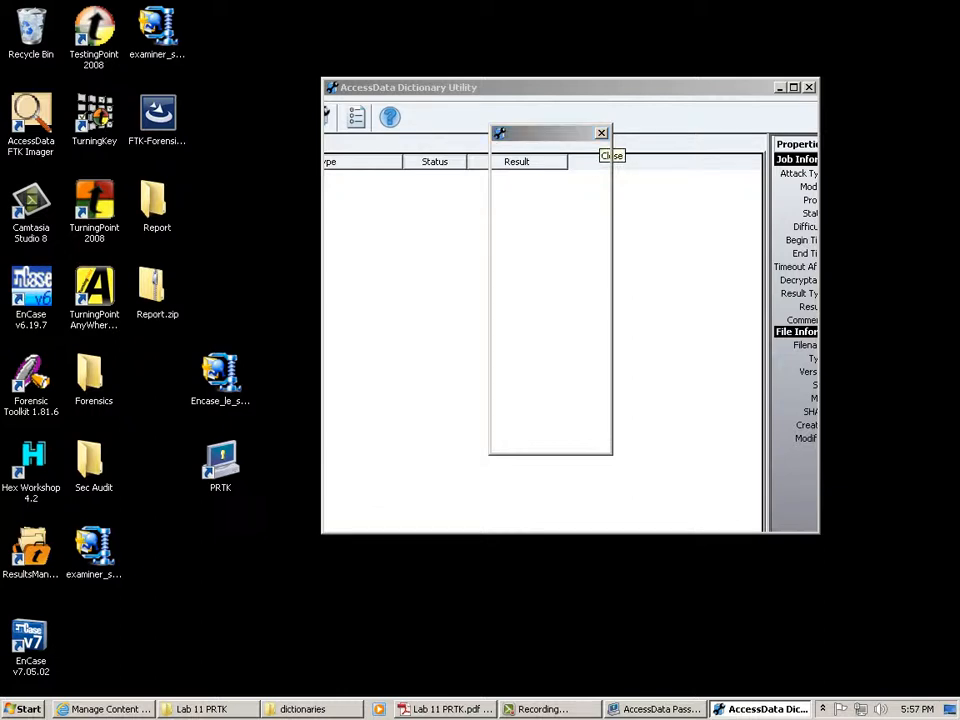
pyautogui.rightClick(660, 709)
pyautogui.click(615, 686)
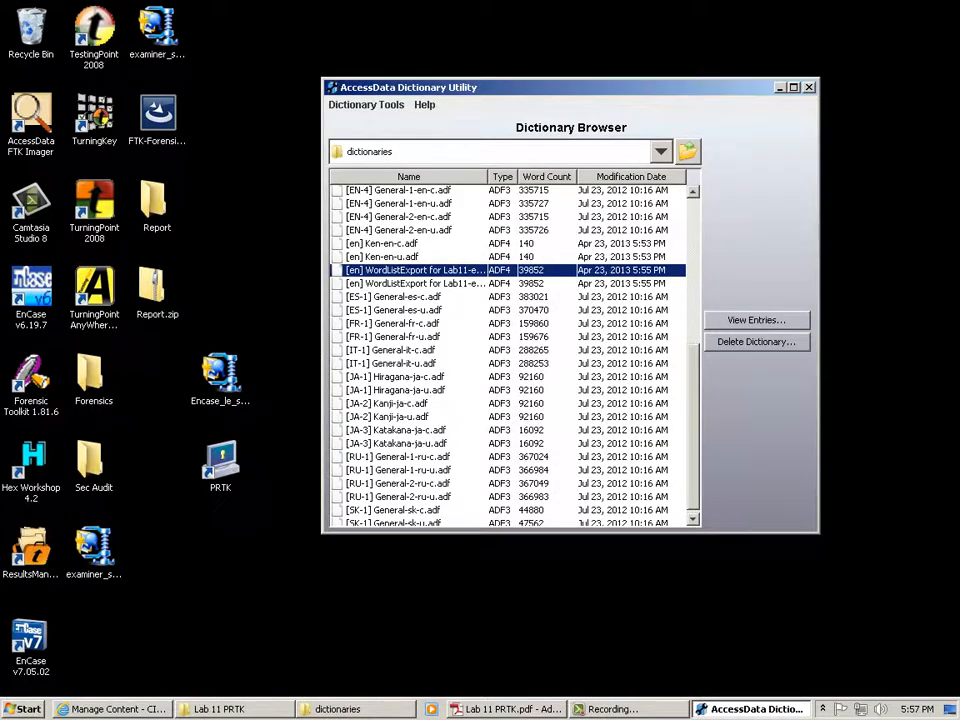
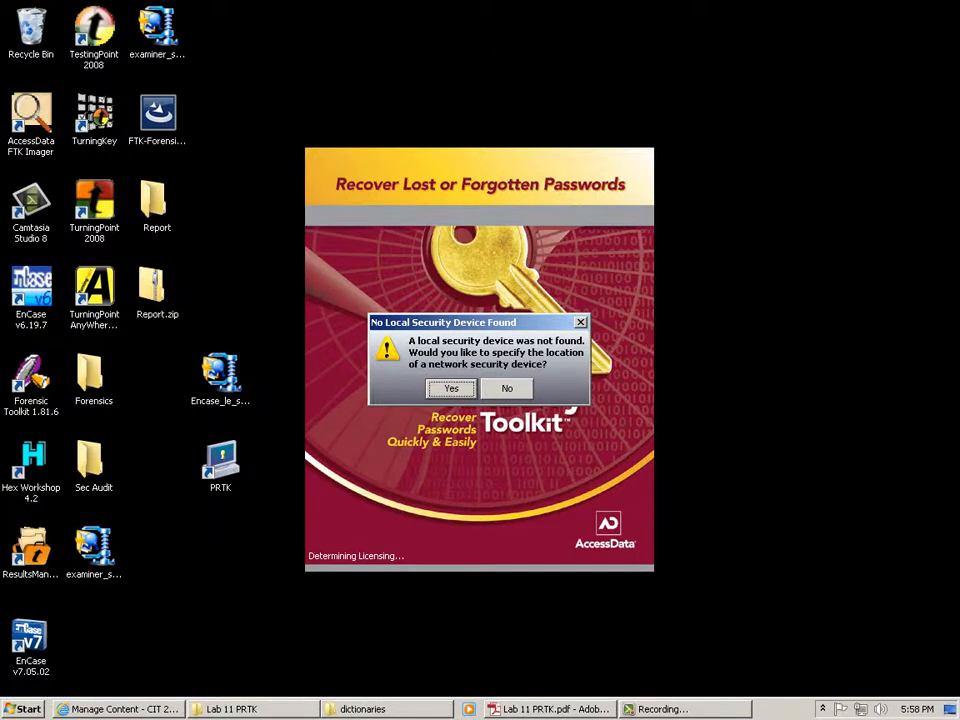
# Decline the security device prompt, accept demo mode, and launch the Dictionary Utility.
pyautogui.press('Escape')
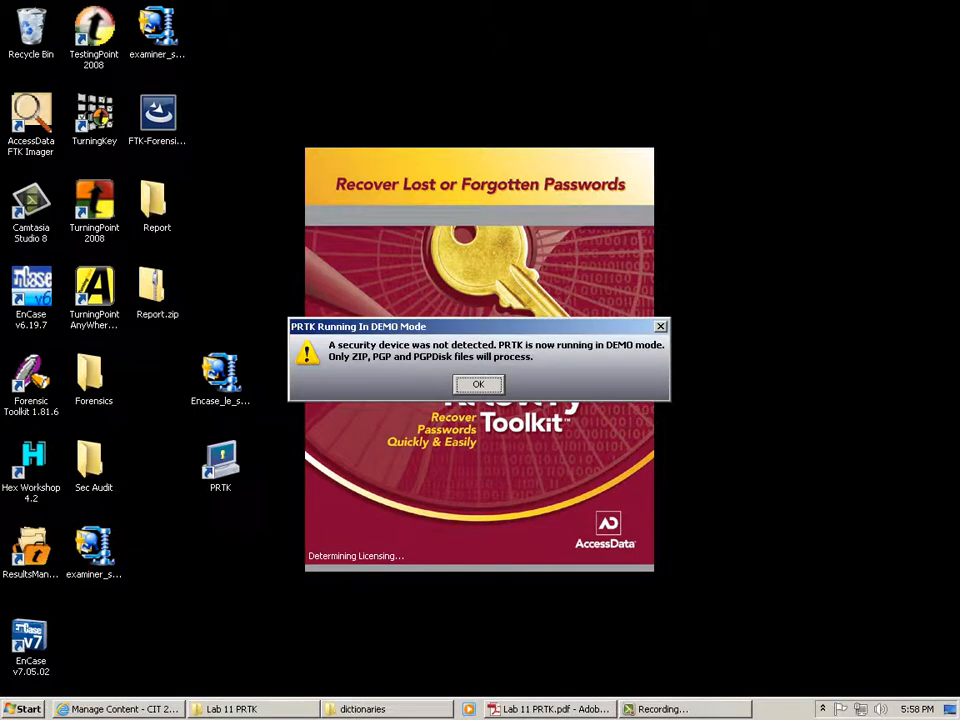
pyautogui.press('Return')
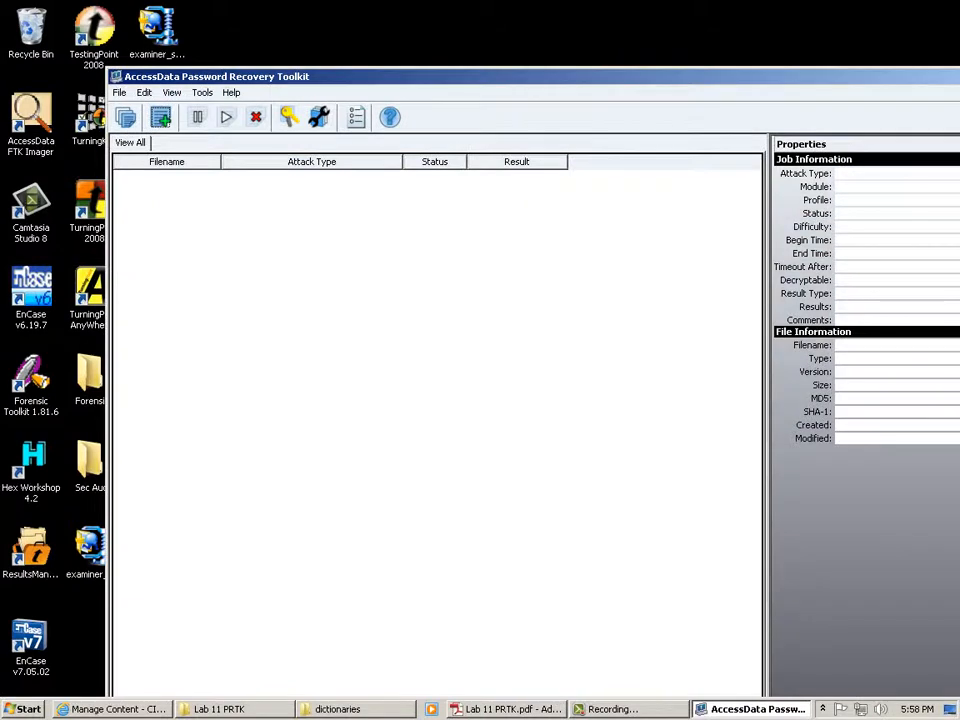
pyautogui.hotkey('alt', 'e')
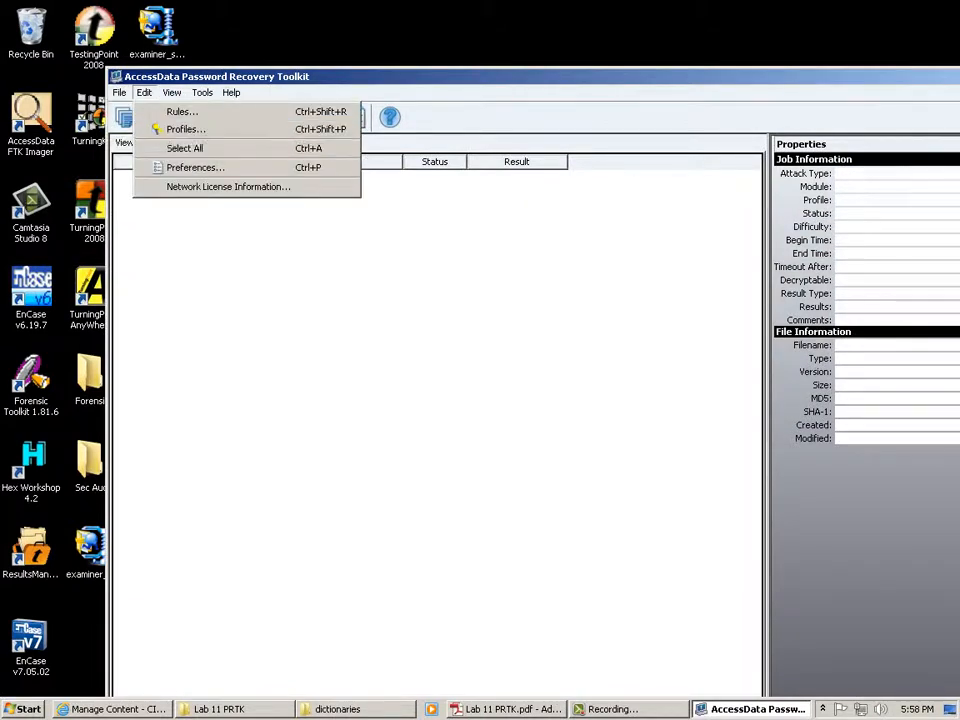
pyautogui.press('Right')
pyautogui.press('Right')
pyautogui.press('Return')
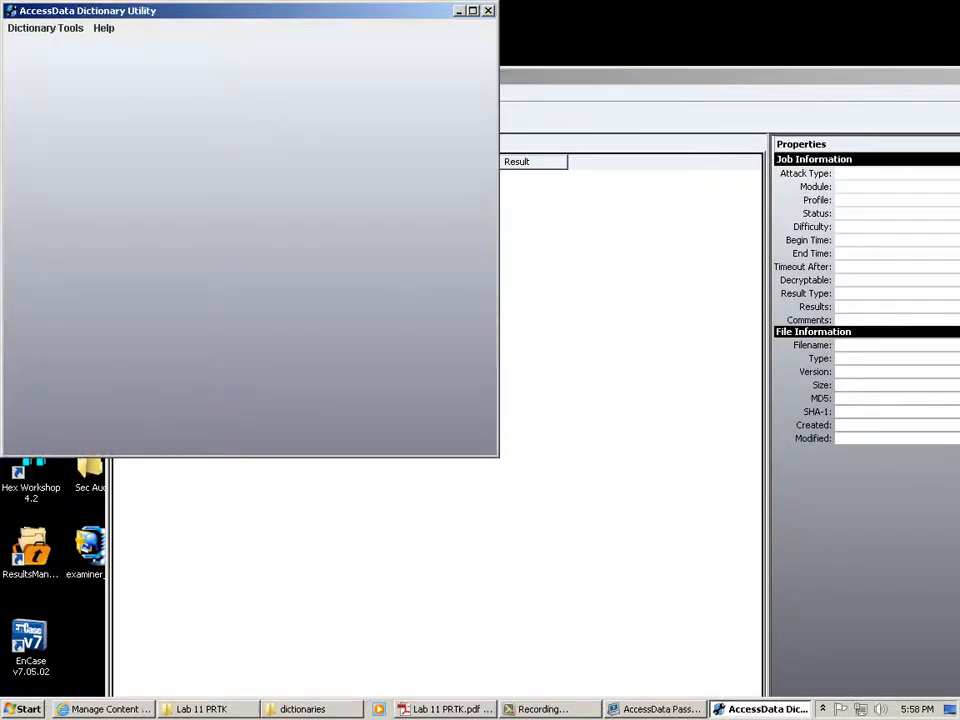
# Show the Dictionary Info list for the dictionaries folder.
pyautogui.hotkey('alt', 'd')
pyautogui.press('Down')
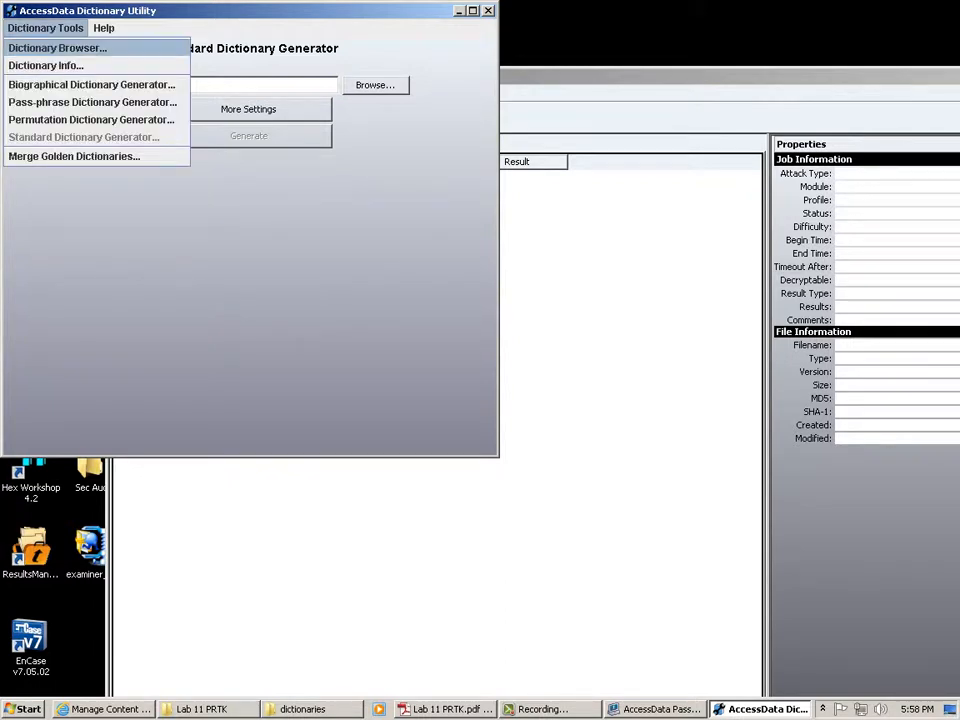
pyautogui.press('Down')
pyautogui.press('Escape')
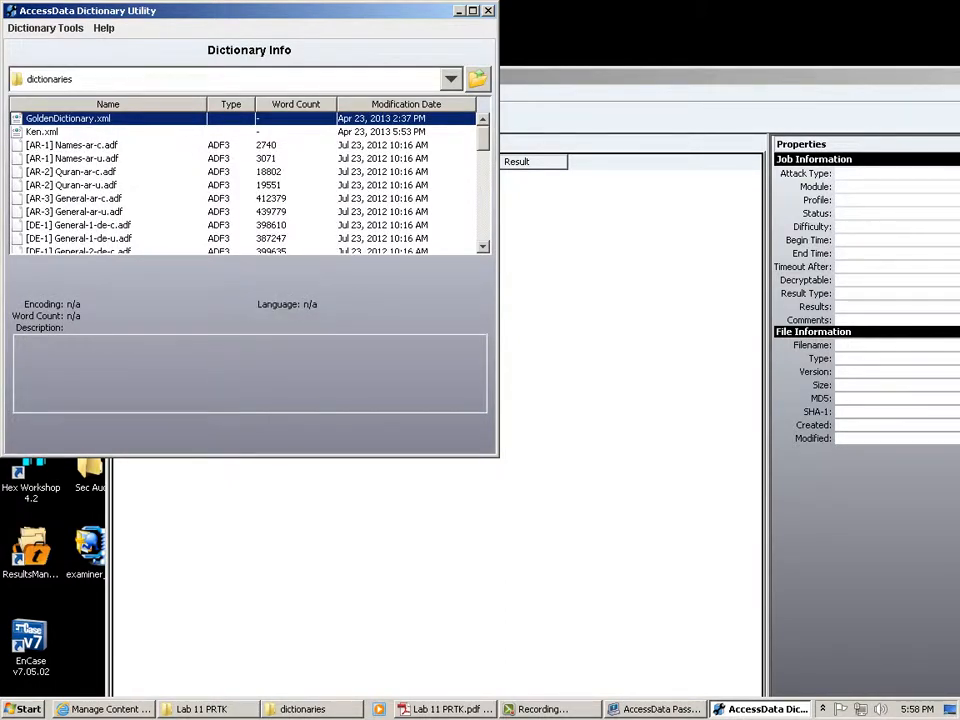
# Center the window and inspect the German General-1-de-c and English Common-en-c dictionary details.
pyautogui.moveTo(250, 11); pyautogui.dragTo(593, 113)
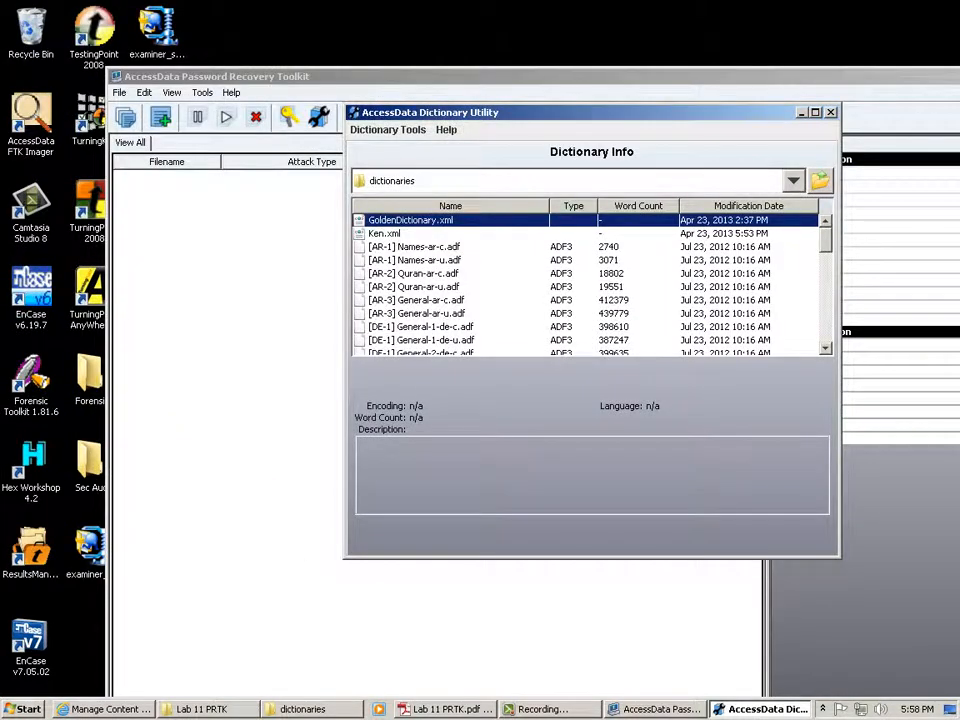
pyautogui.click(420, 326)
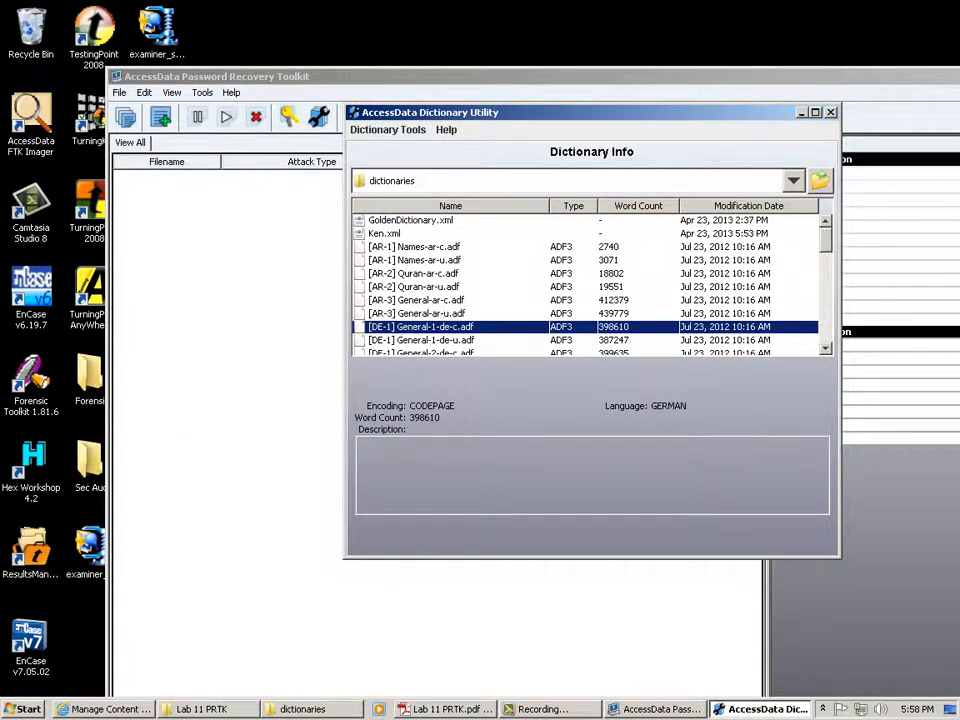
pyautogui.scroll(-2, 590, 285)
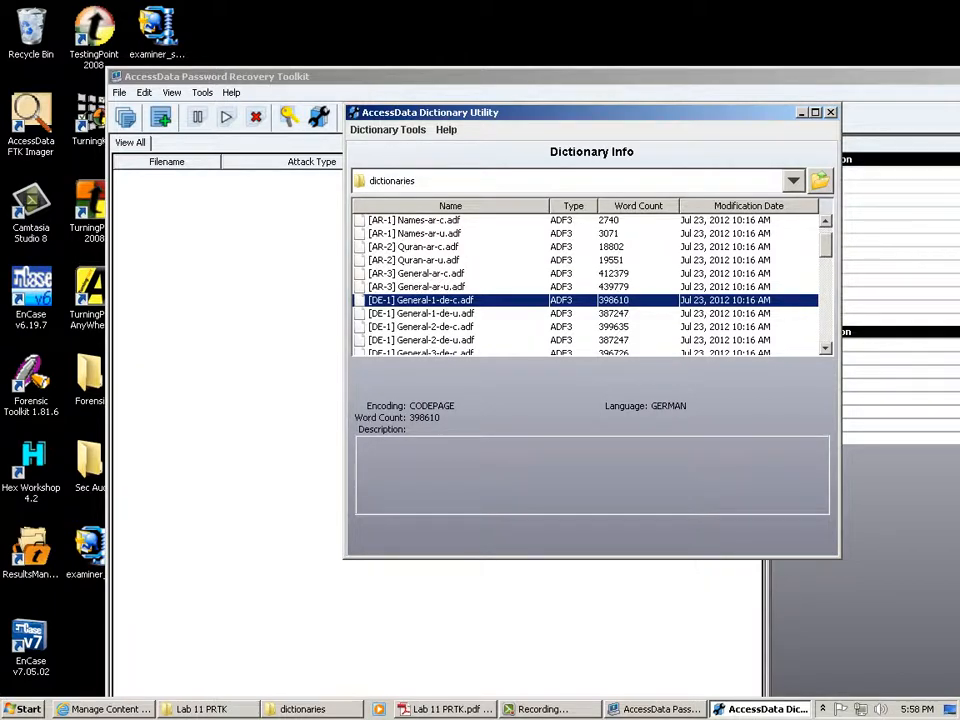
pyautogui.scroll(-4, 588, 283)
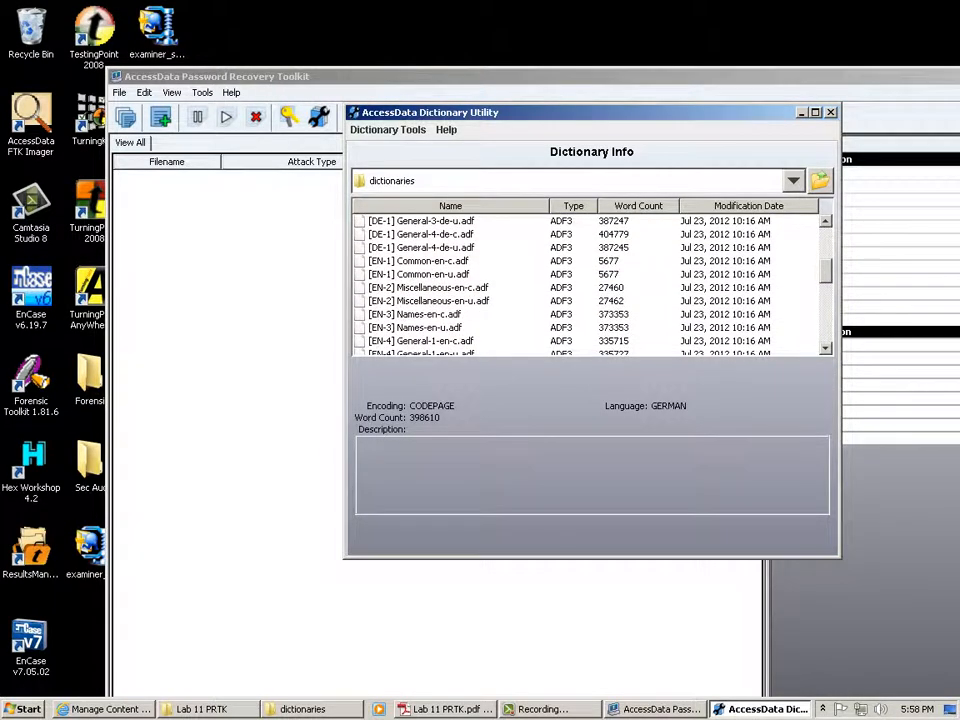
pyautogui.click(420, 260)
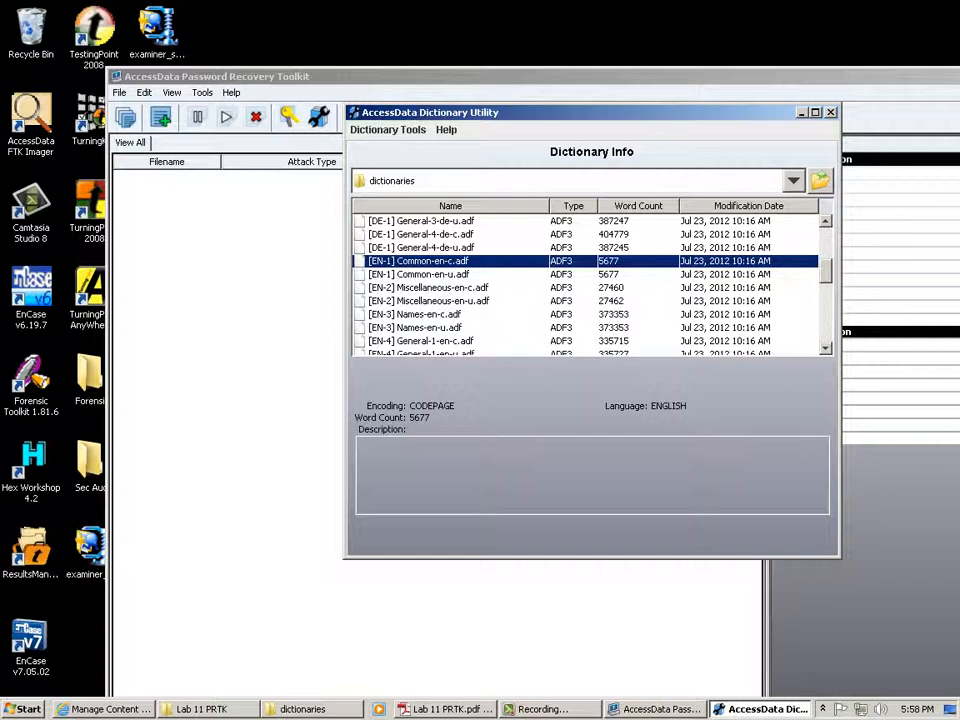
pyautogui.scroll(-2, 588, 283)
pyautogui.scroll(-2, 588, 283)
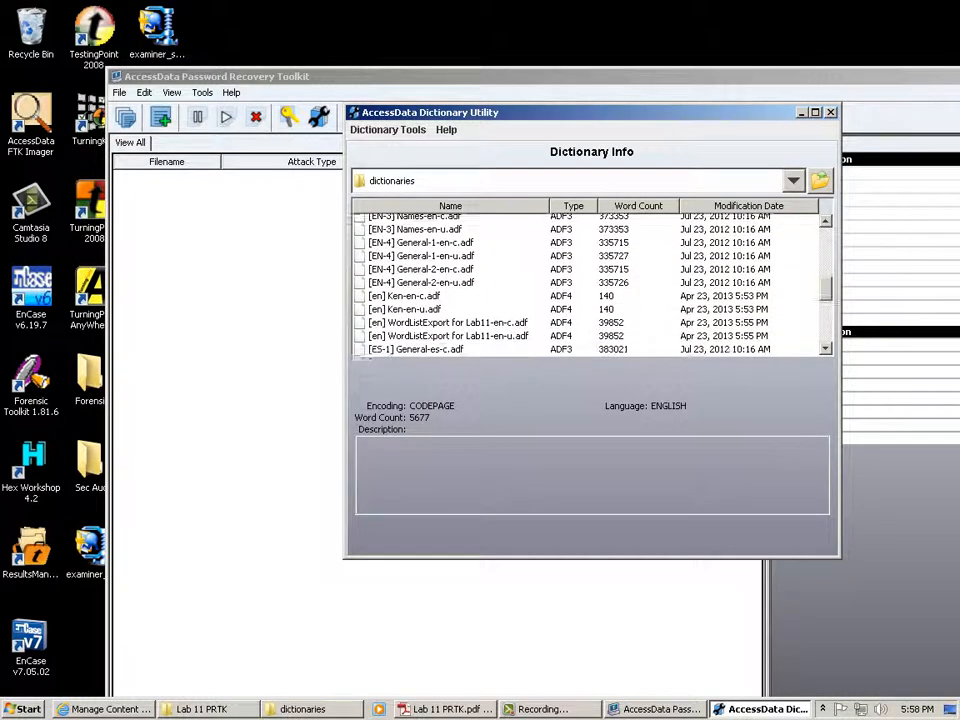
pyautogui.scroll(-2, 588, 283)
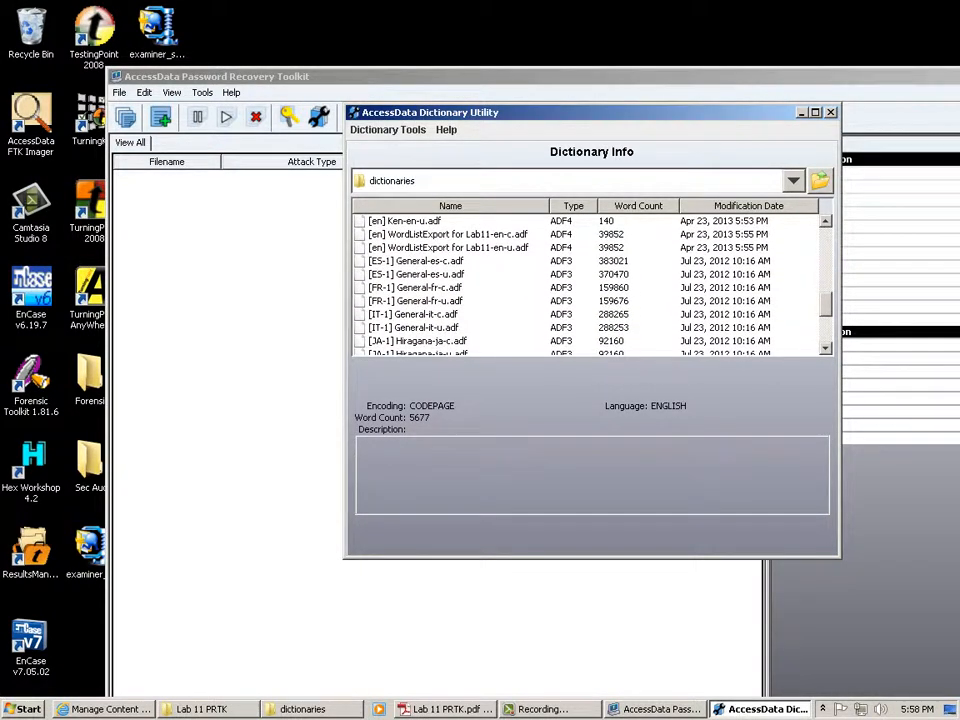
# Inspect the French, Spanish, Italian, Slovak, Russian and Japanese Katakana-ja-c (16092 words) dictionaries.
pyautogui.click(588, 287)
pyautogui.click(612, 261)
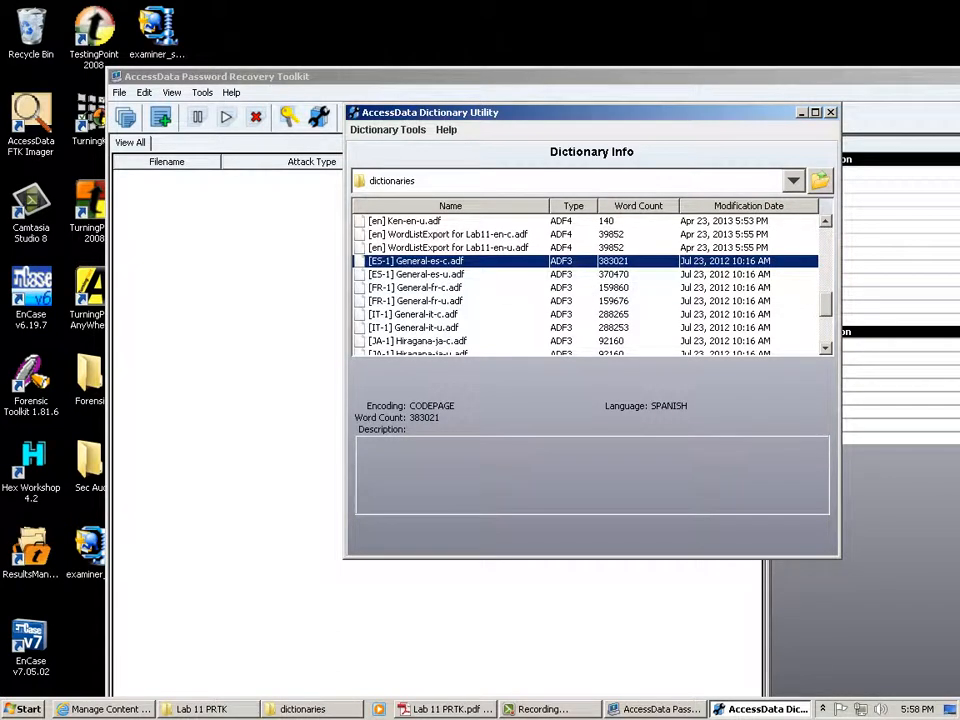
pyautogui.click(588, 314)
pyautogui.scroll(-3, 585, 285)
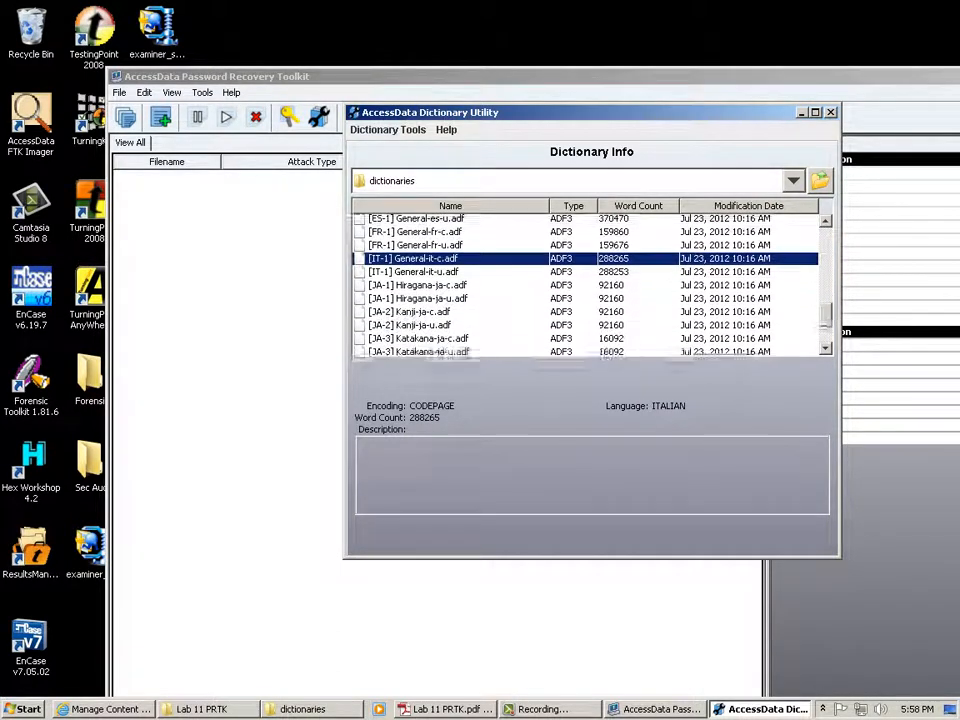
pyautogui.scroll(-1, 585, 285)
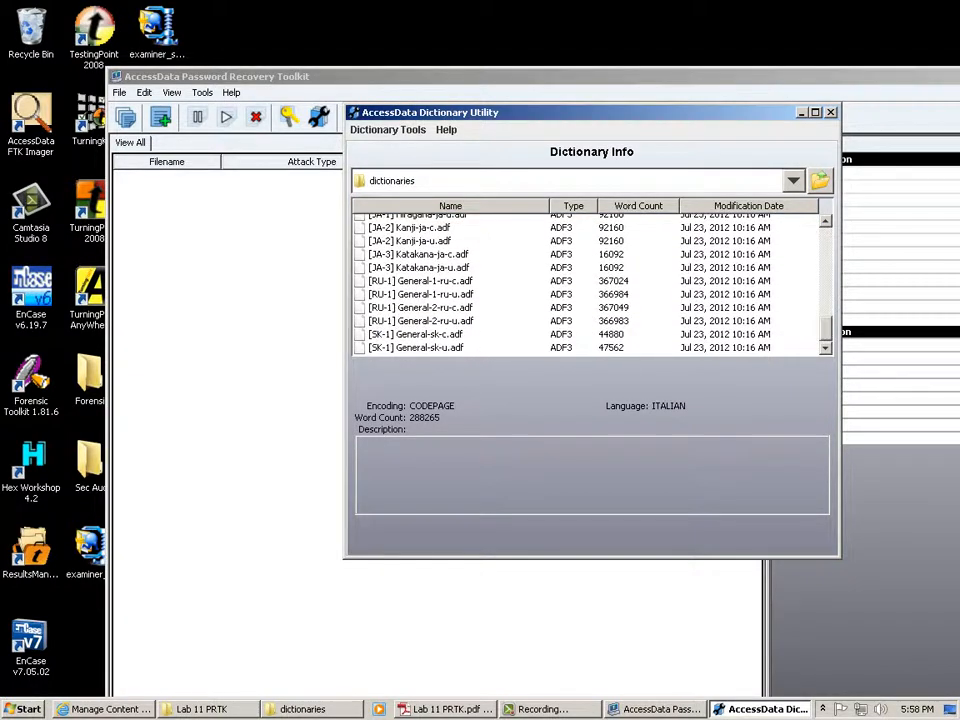
pyautogui.click(588, 334)
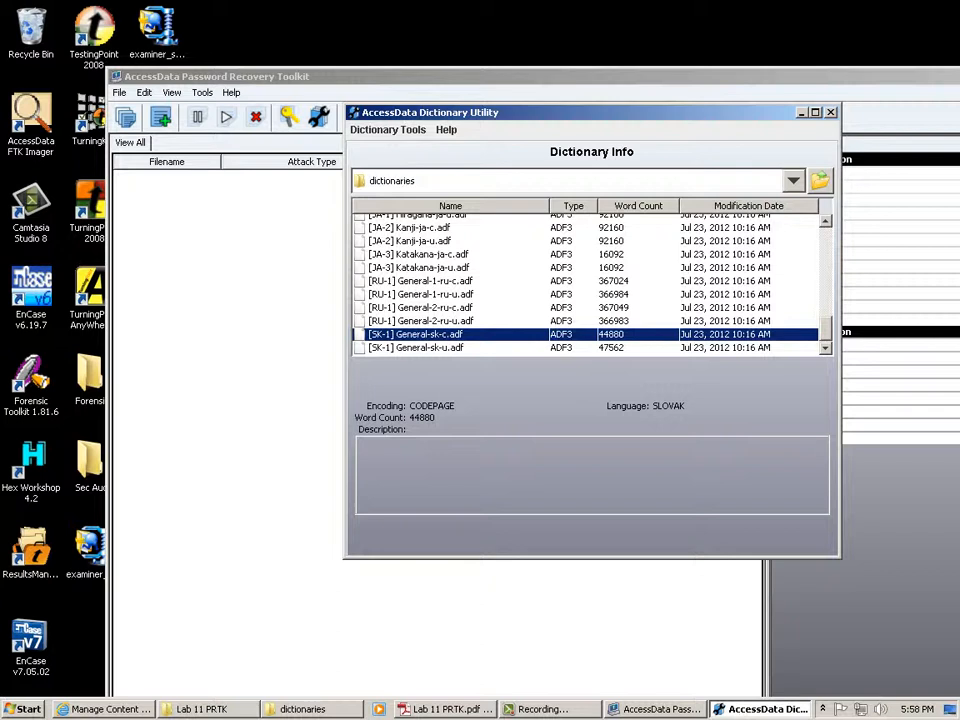
pyautogui.click(420, 281)
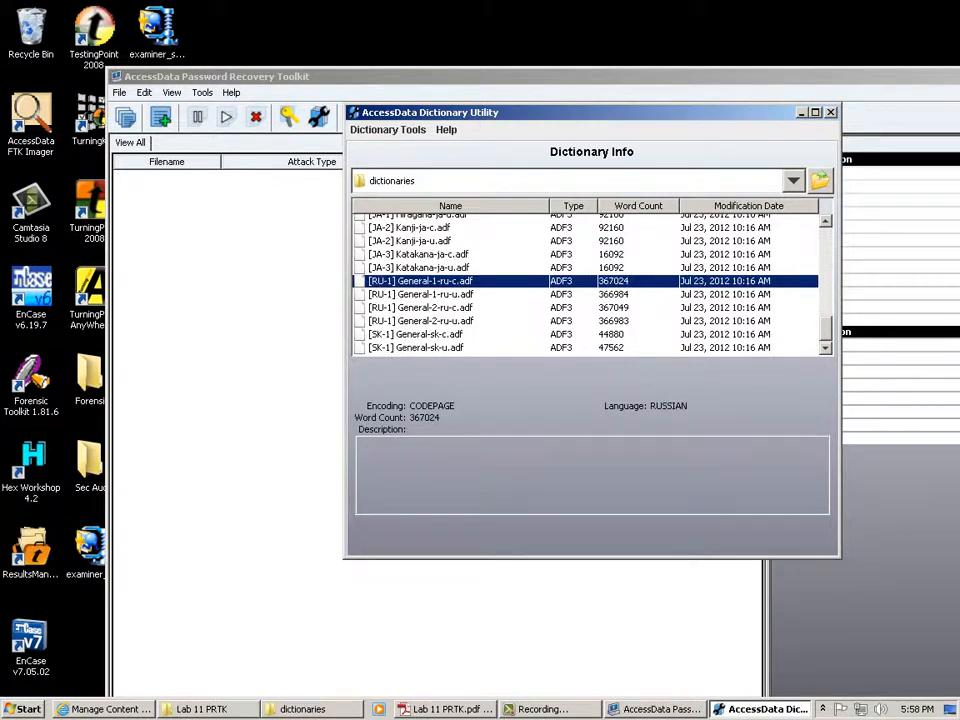
pyautogui.click(420, 254)
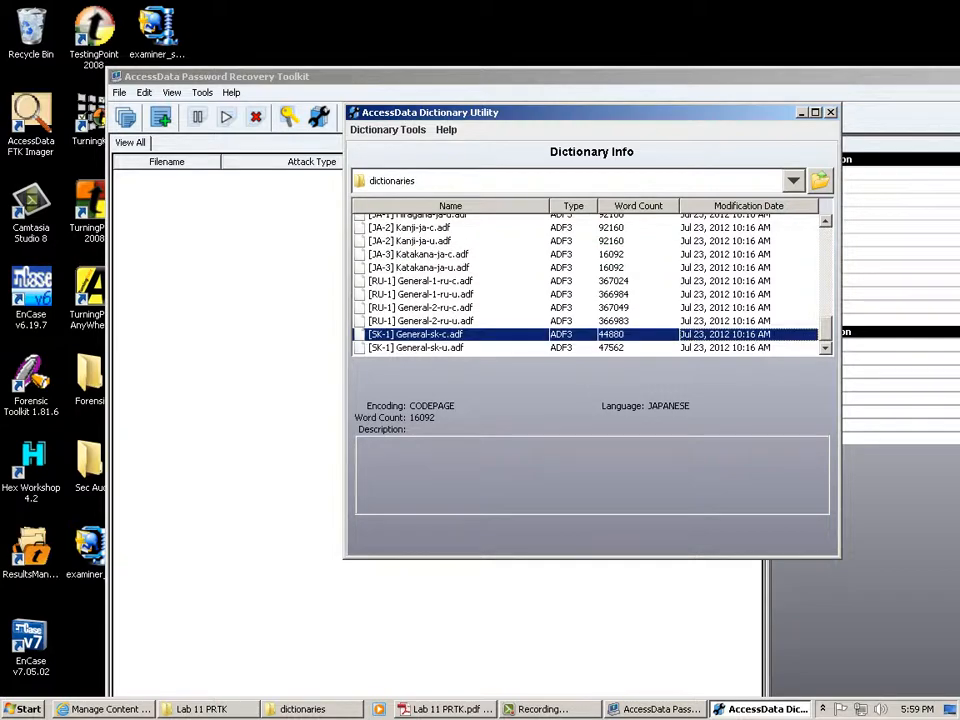
# View Russian General-2-ru-u details (366983 words, UTF-16LE), scroll to the top, and open Dictionary Tools.
pyautogui.click(420, 321)
pyautogui.scroll(3, 588, 282)
pyautogui.scroll(5, 588, 282)
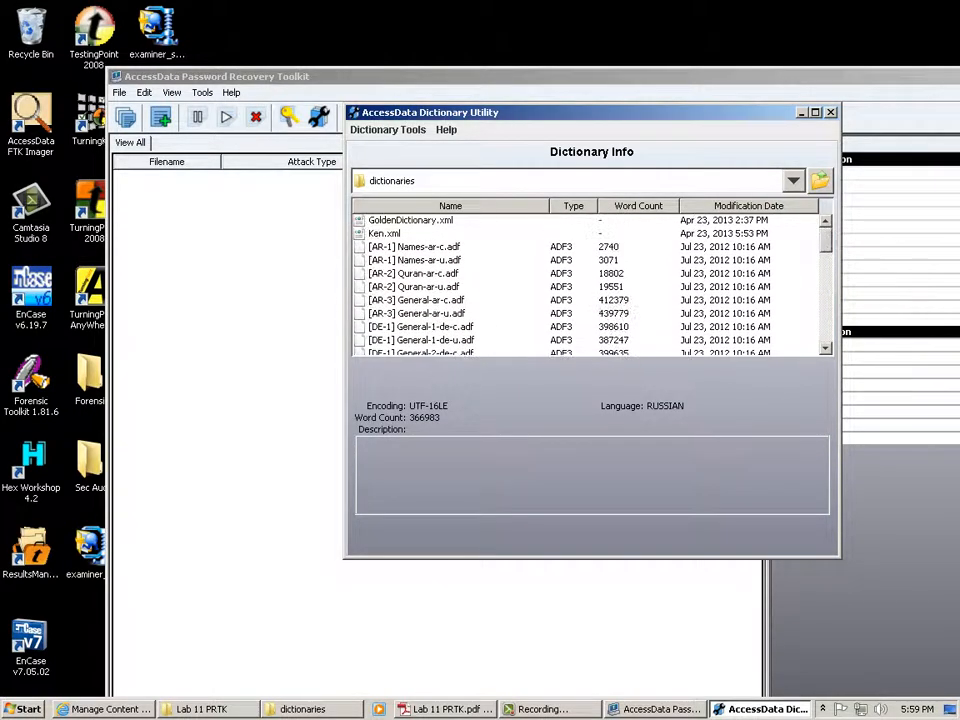
pyautogui.scroll(-5, 588, 282)
pyautogui.scroll(5, 588, 282)
pyautogui.click(388, 130)
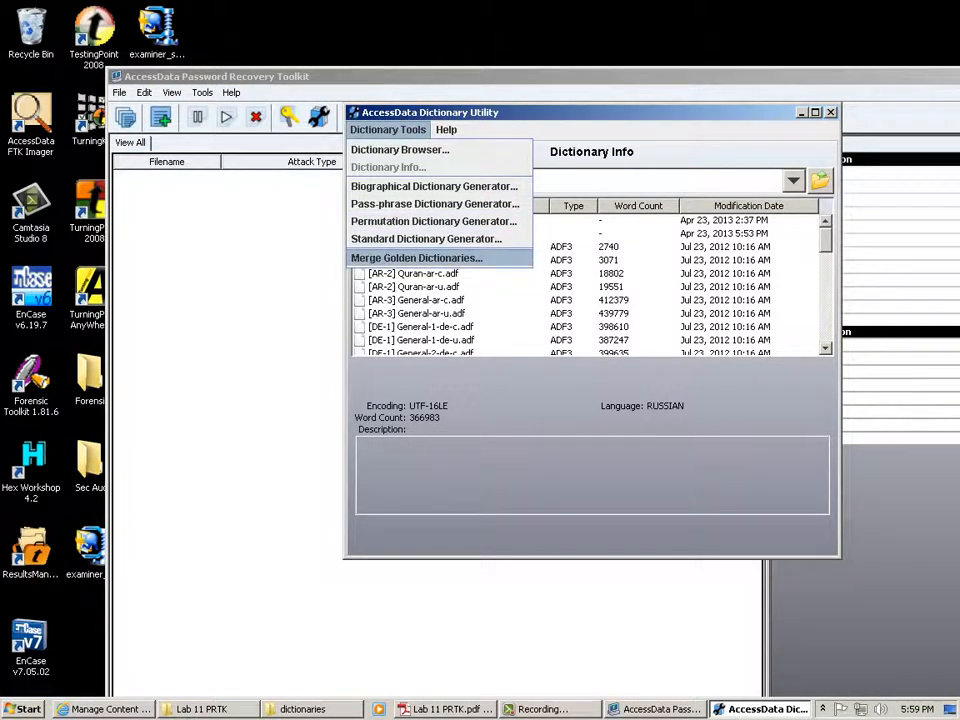
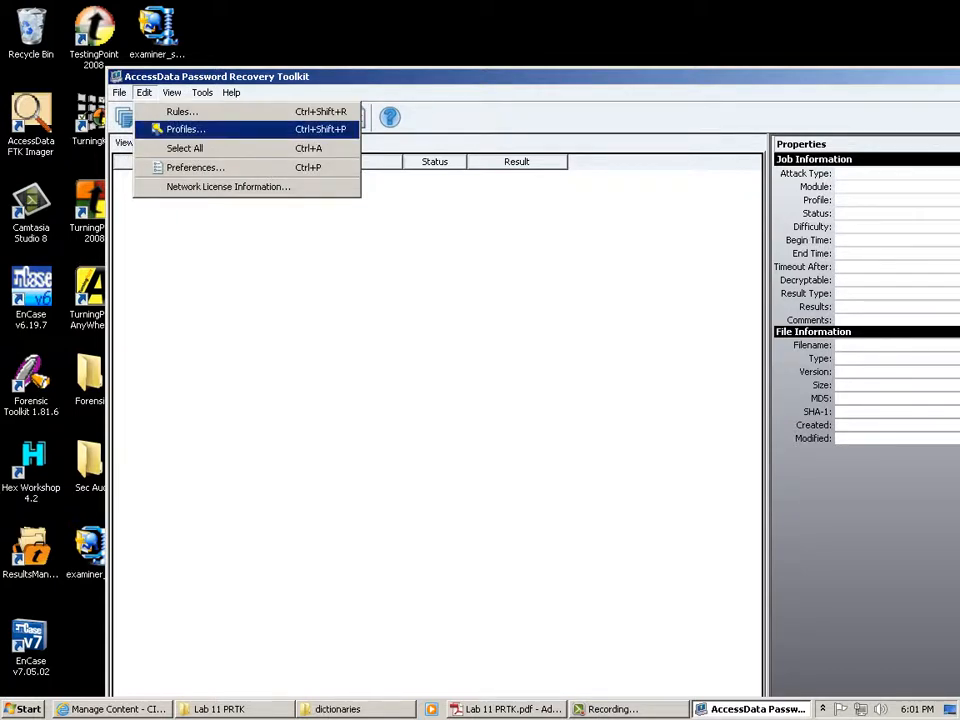
# Glance at the user-defined rules list, then open the Manage Profiles window from Edit.
pyautogui.click(182, 112)
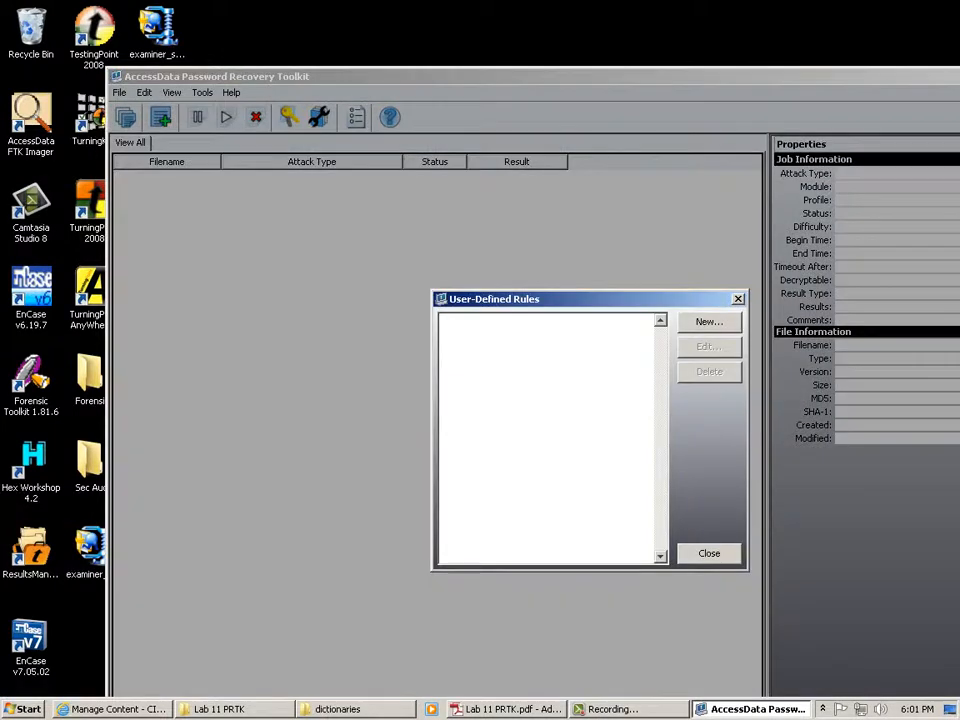
pyautogui.press('Escape')
pyautogui.click(144, 92)
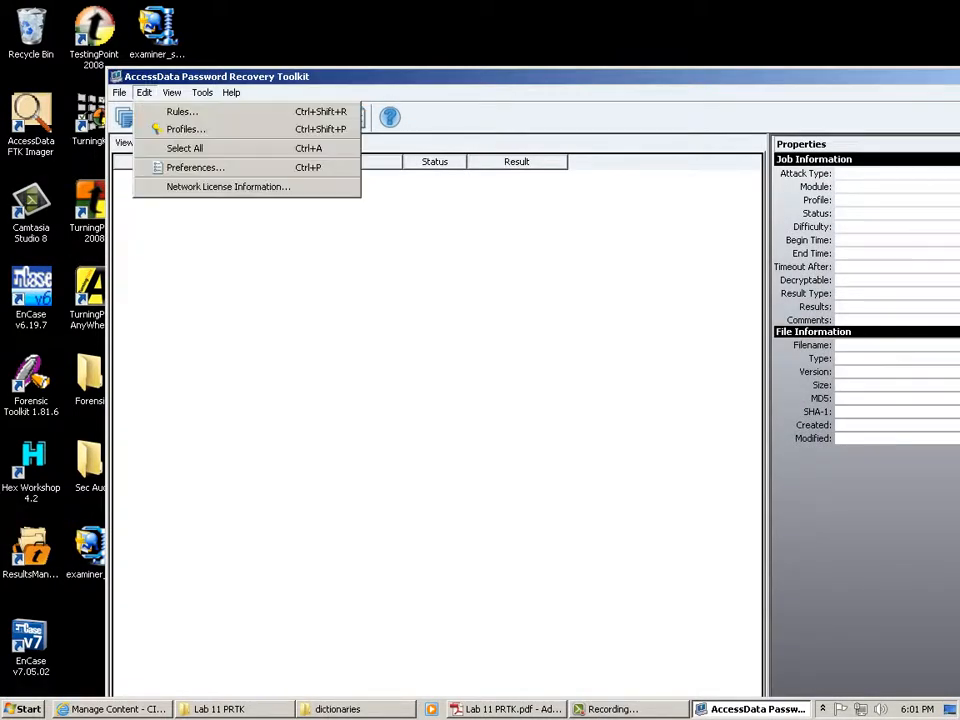
pyautogui.click(185, 129)
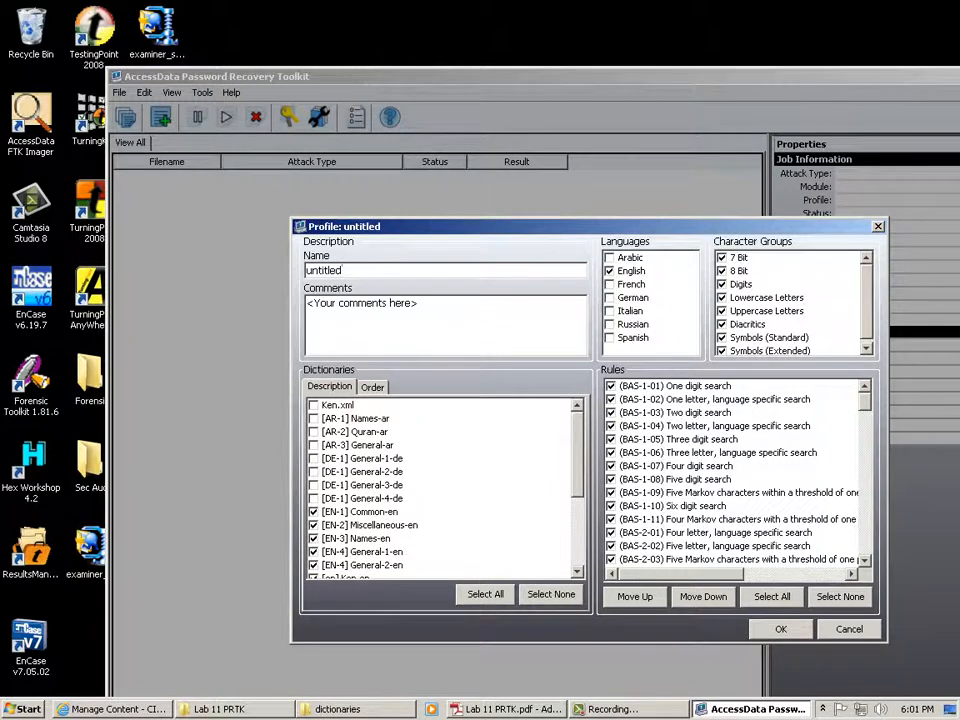
# Rename the untitled profile to 'German', check the German language and uncheck English.
pyautogui.hotkey('shift', 'Home')
pyautogui.write('German')
pyautogui.click(632, 297)
pyautogui.click(631, 271)
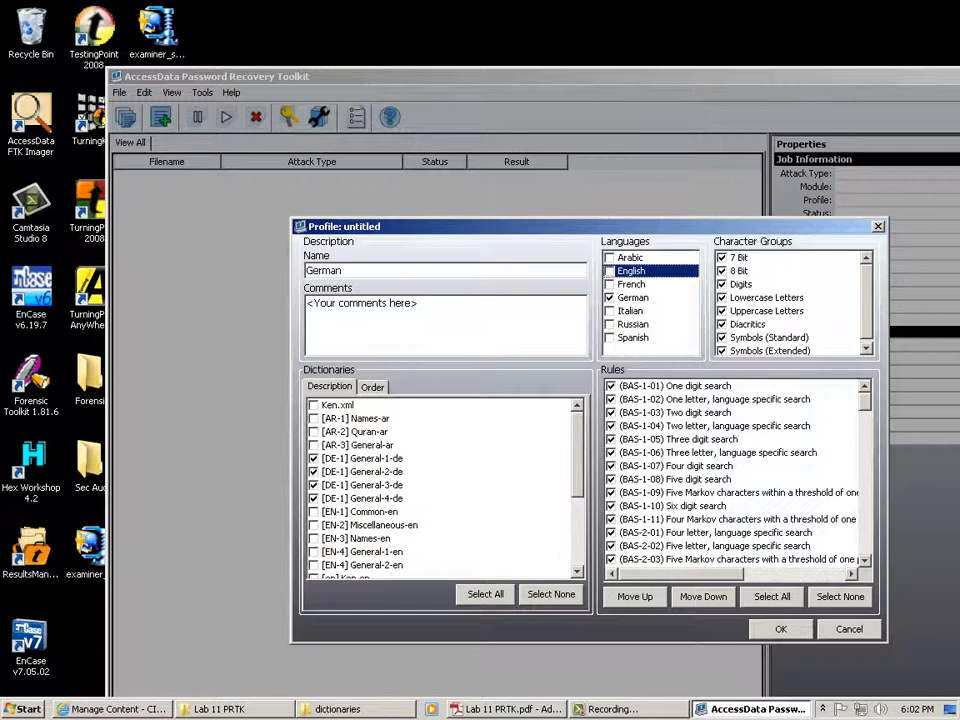
pyautogui.click(372, 387)
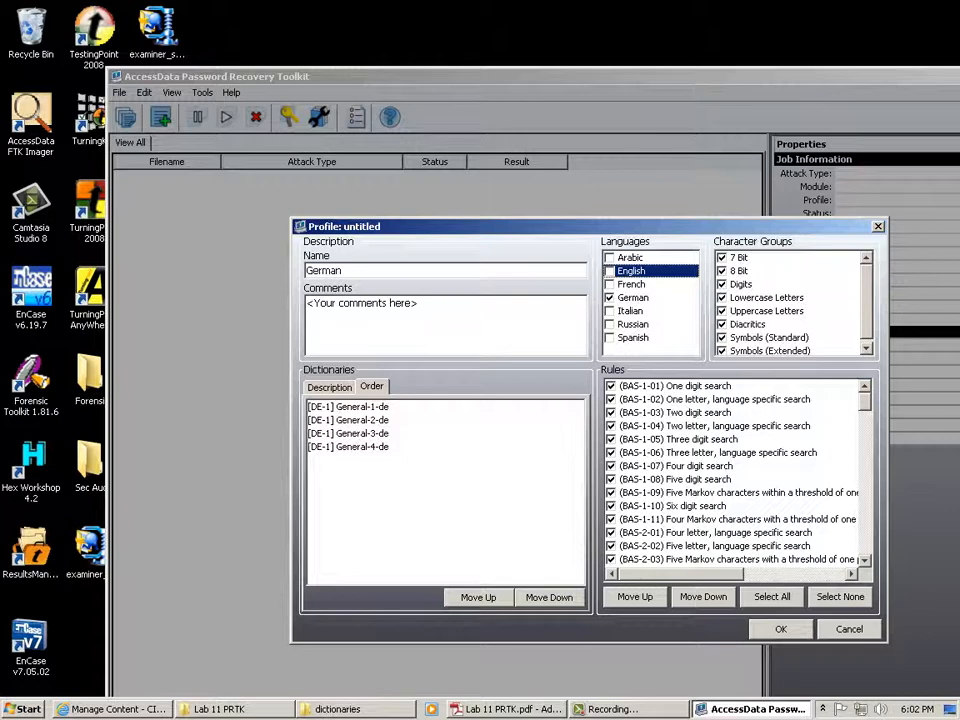
pyautogui.click(329, 387)
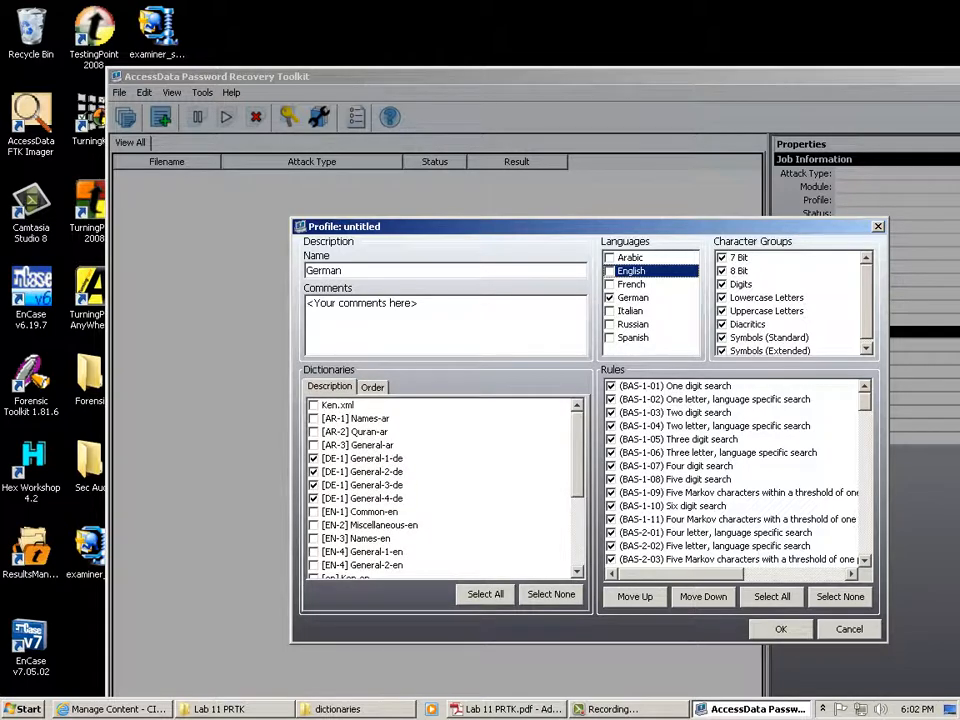
pyautogui.click(314, 405)
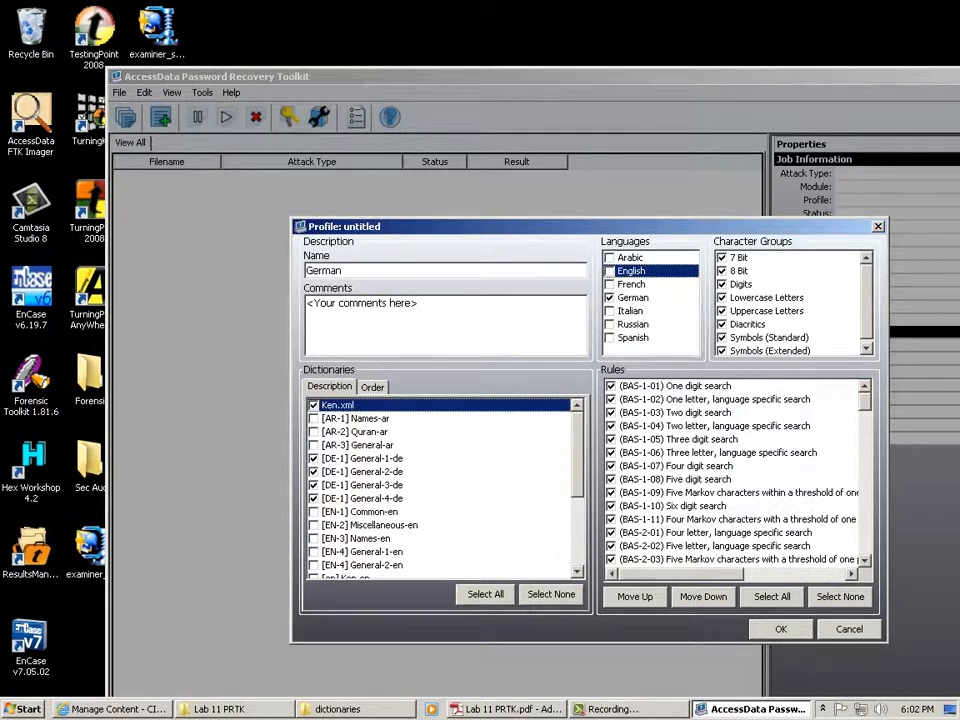
pyautogui.click(485, 594)
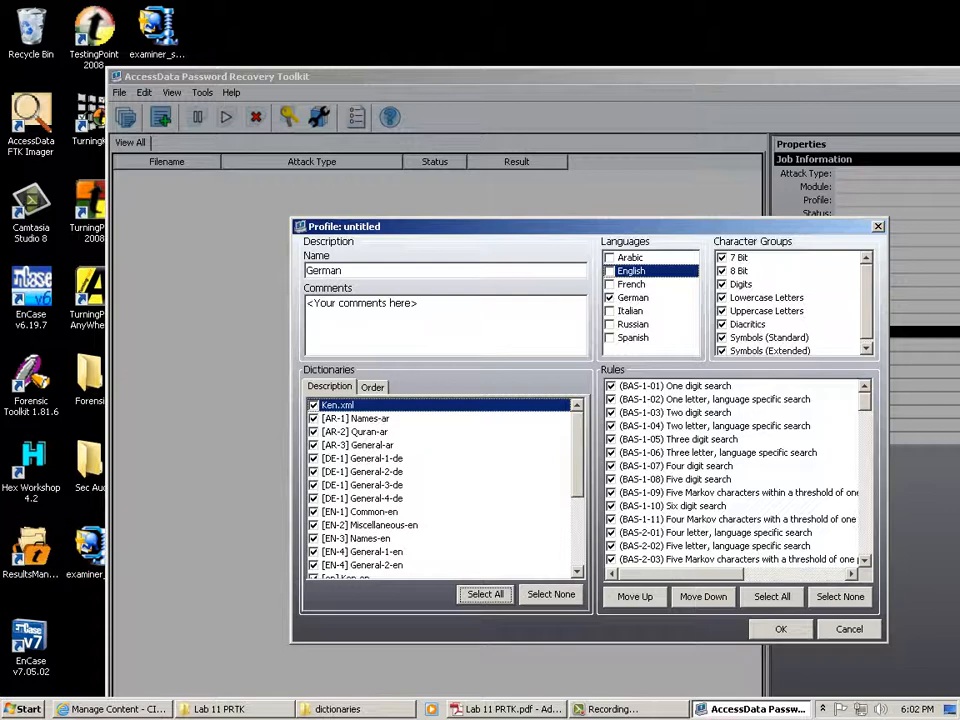
pyautogui.click(551, 594)
pyautogui.click(610, 298)
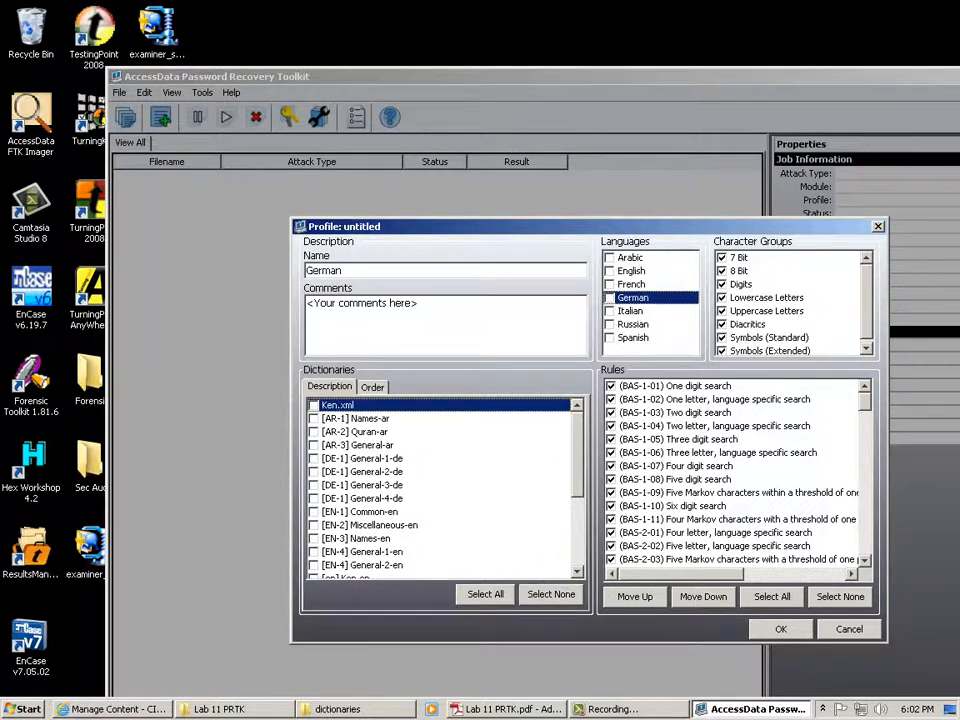
pyautogui.click(610, 298)
pyautogui.scroll(-20, 735, 470)
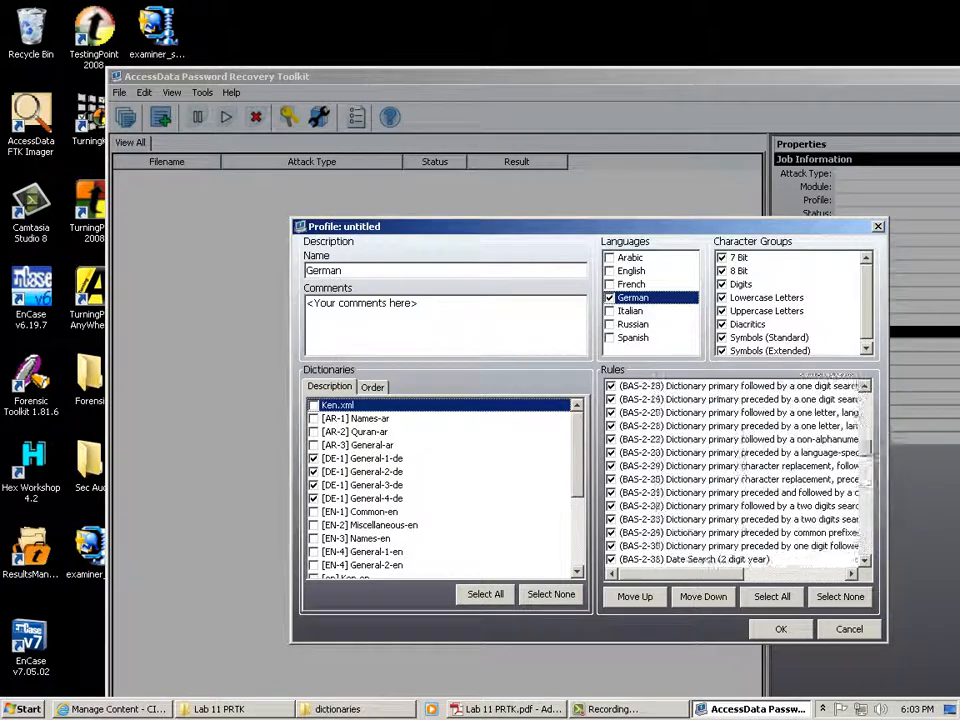
pyautogui.scroll(-3, 735, 470)
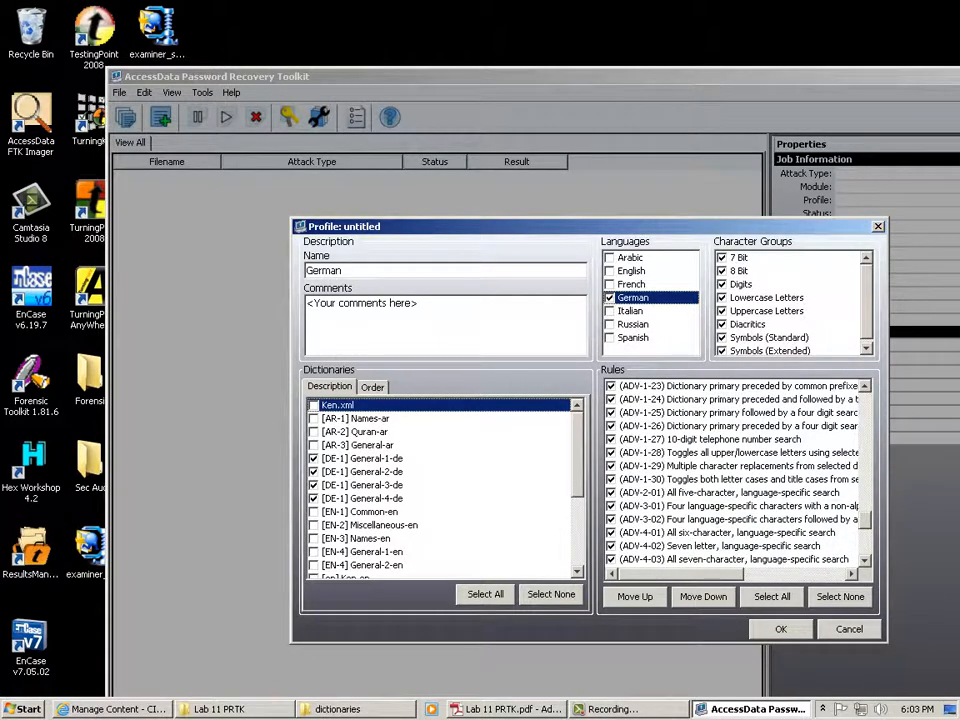
pyautogui.moveTo(675, 573)
pyautogui.mouseDown()
pyautogui.moveTo(780, 573)
pyautogui.moveTo(675, 573)
pyautogui.mouseUp()
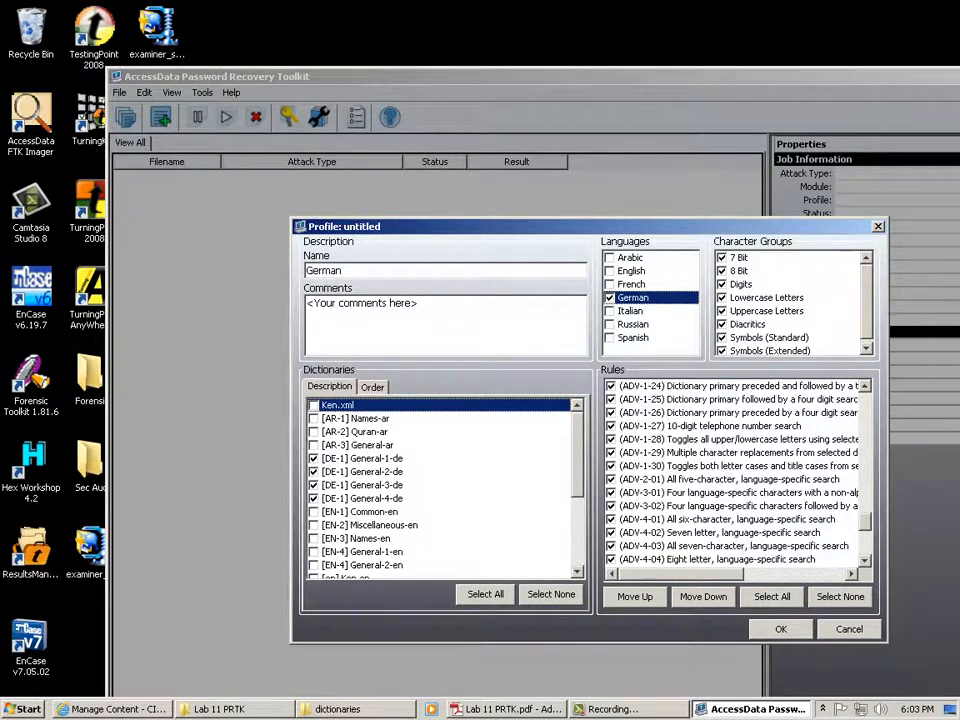
pyautogui.scroll(-6, 735, 470)
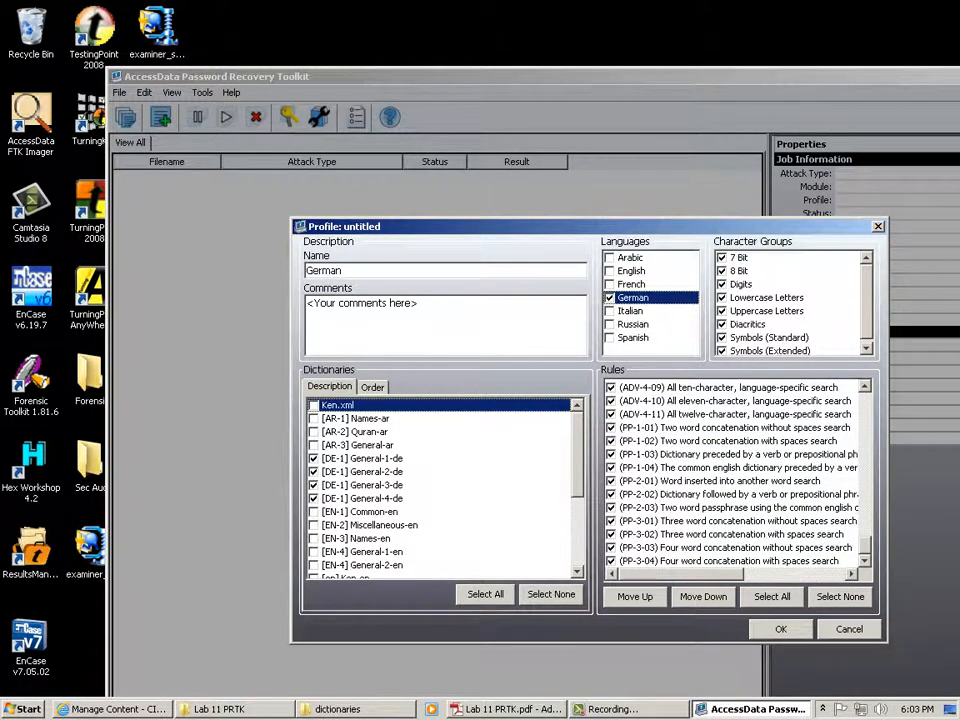
pyautogui.moveTo(690, 574)
pyautogui.mouseDown()
pyautogui.moveTo(734, 574)
pyautogui.moveTo(690, 574)
pyautogui.mouseUp()
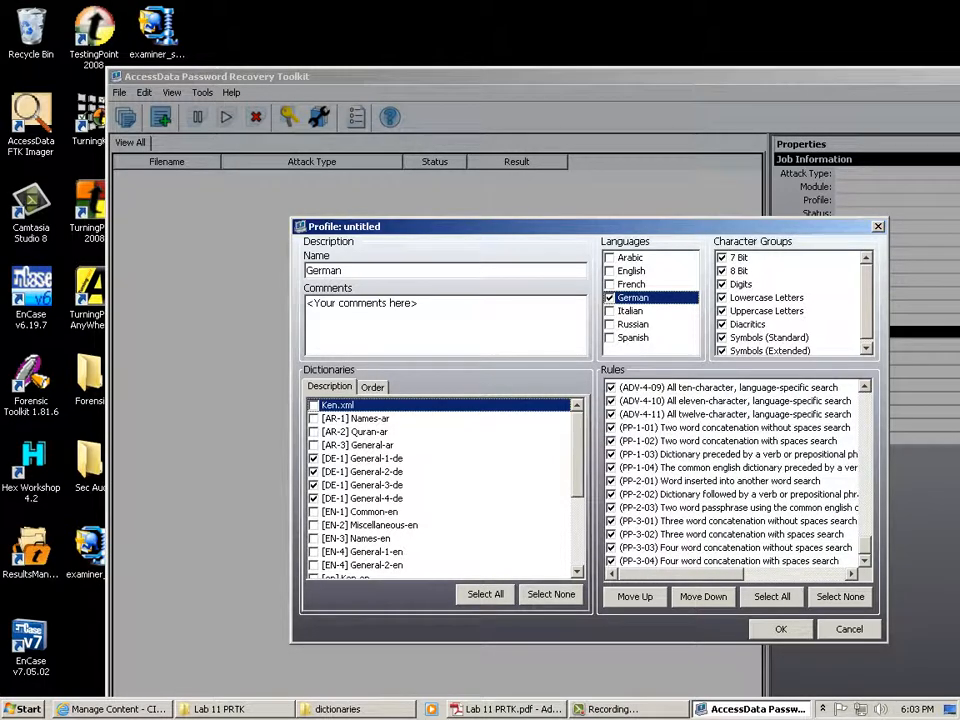
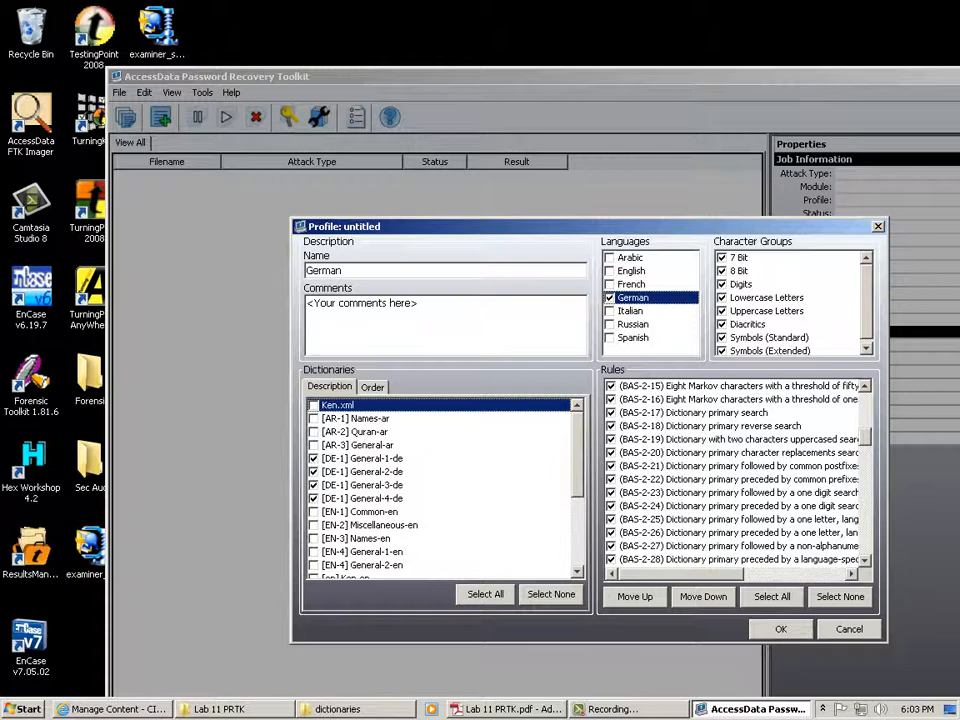
# Clear all rules in the German profile, leaving only (BAS-2-17) Dictionary primary search enabled.
pyautogui.click(840, 596)
pyautogui.click(611, 413)
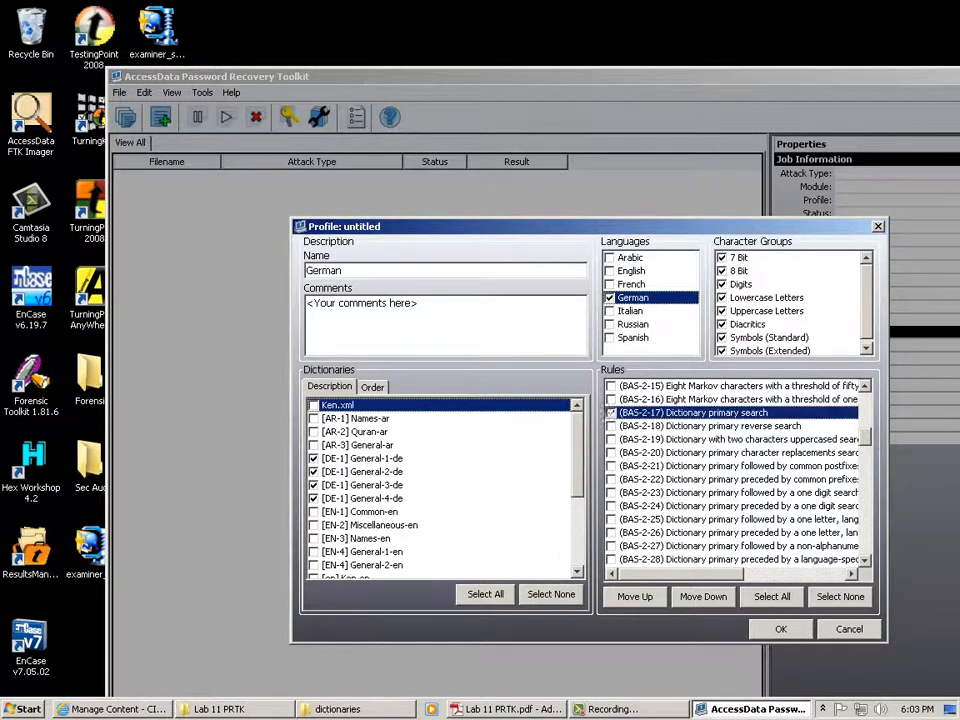
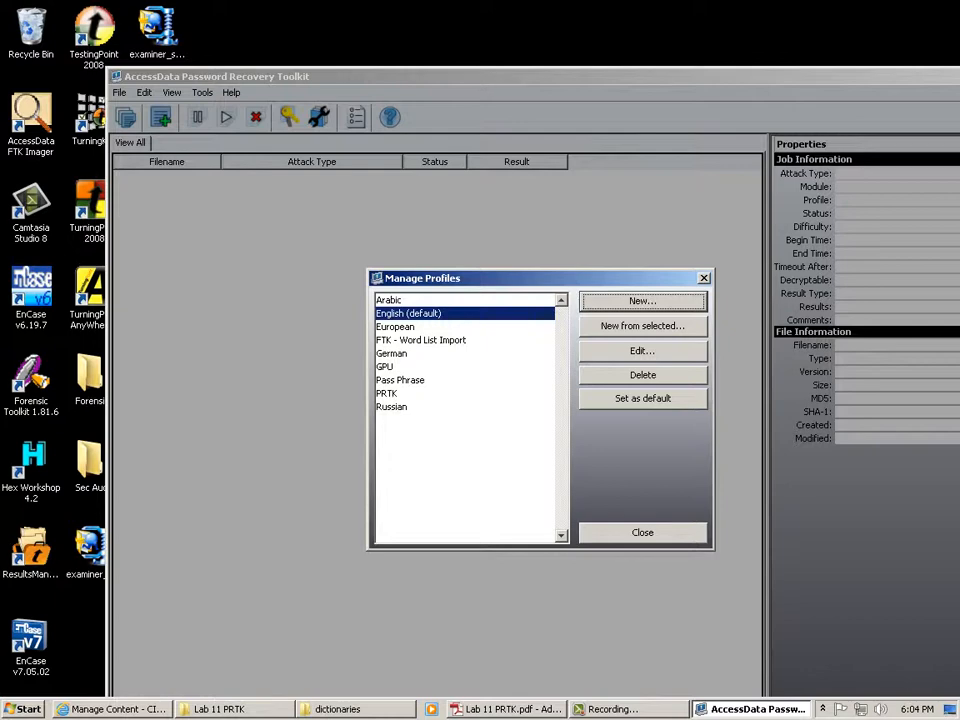
# Inspect the GPU profile's settings in Manage Profiles without changing anything.
pyautogui.click(400, 380)
pyautogui.click(386, 367)
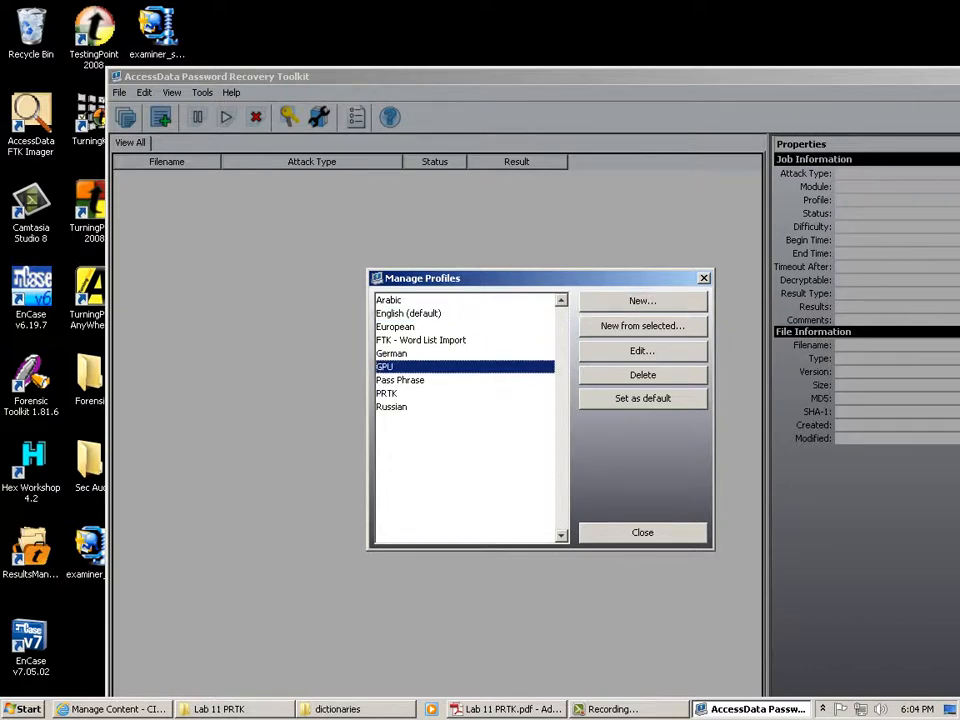
pyautogui.click(642, 351)
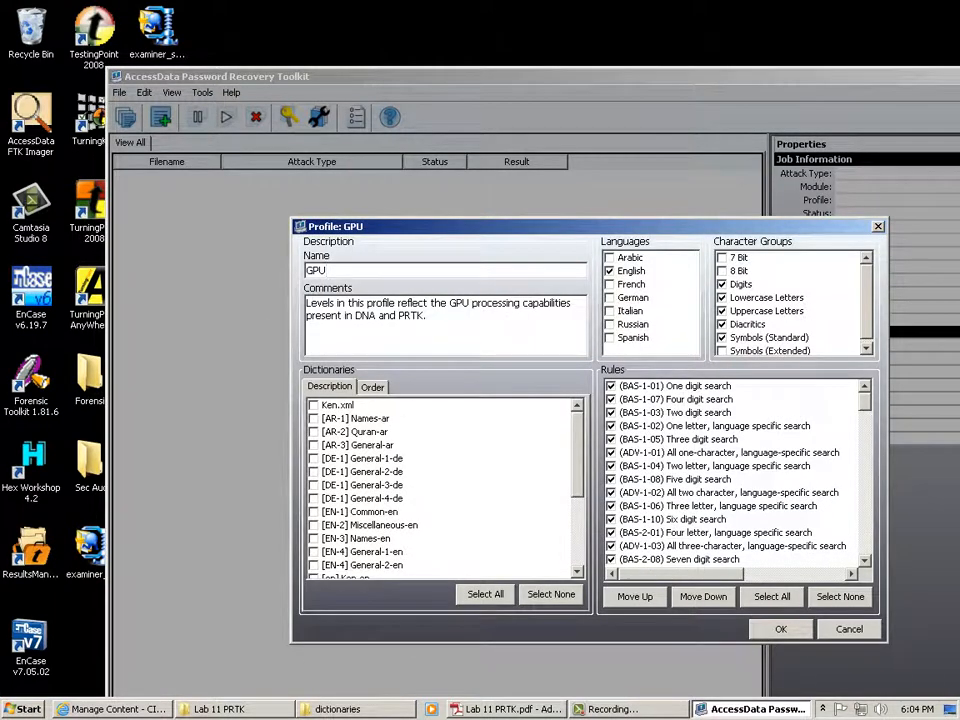
pyautogui.click(849, 629)
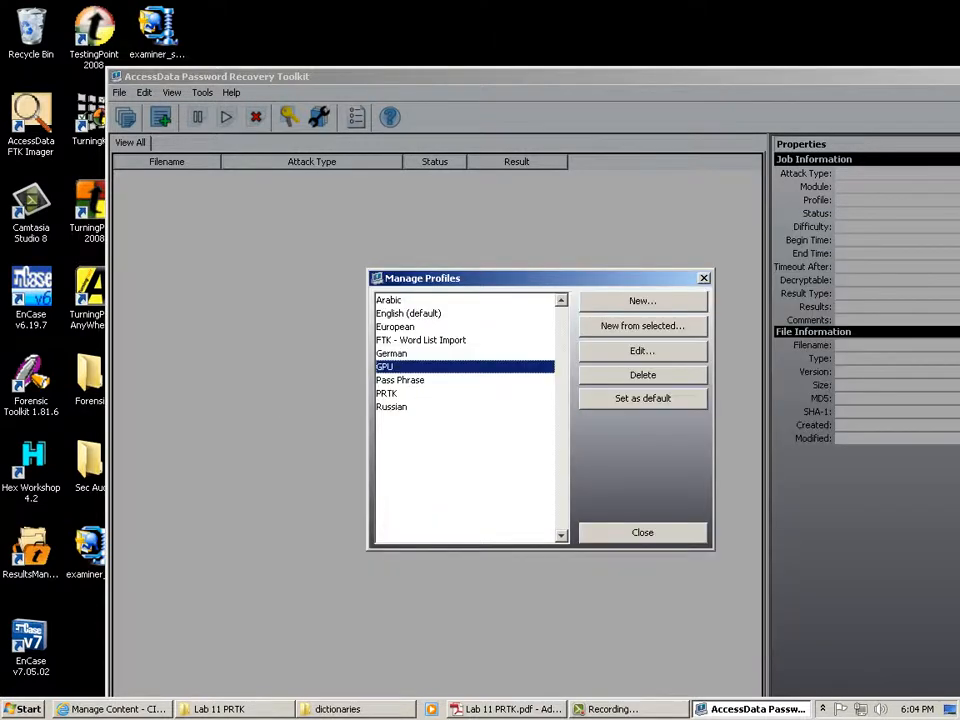
# Review and accept the German profile's language and dictionary settings, then close Manage Profiles.
pyautogui.click(392, 353)
pyautogui.click(642, 351)
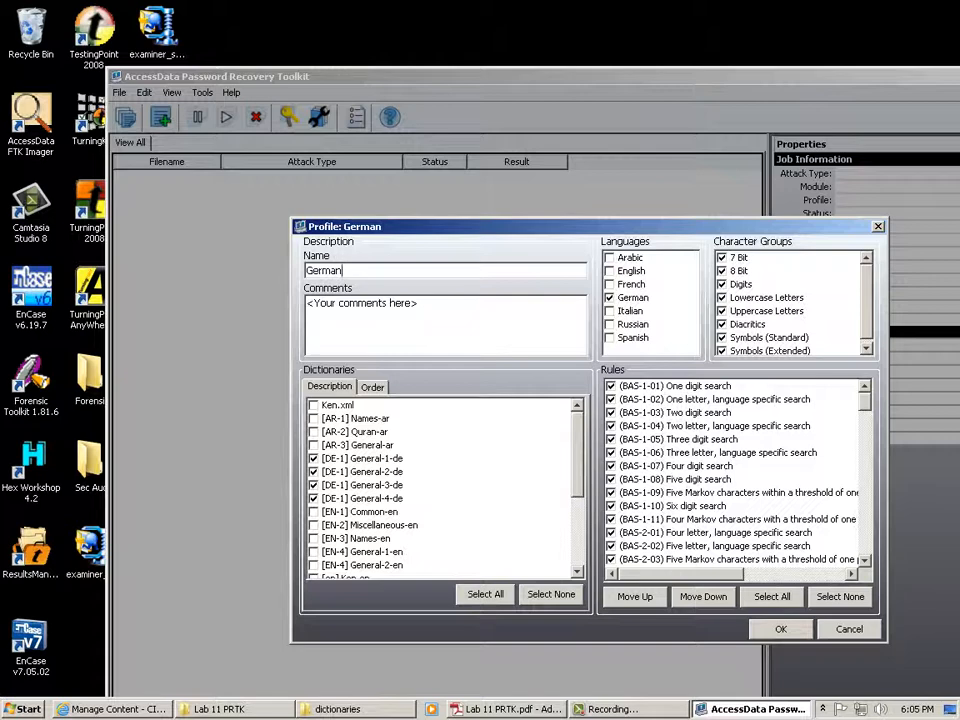
pyautogui.press('Return')
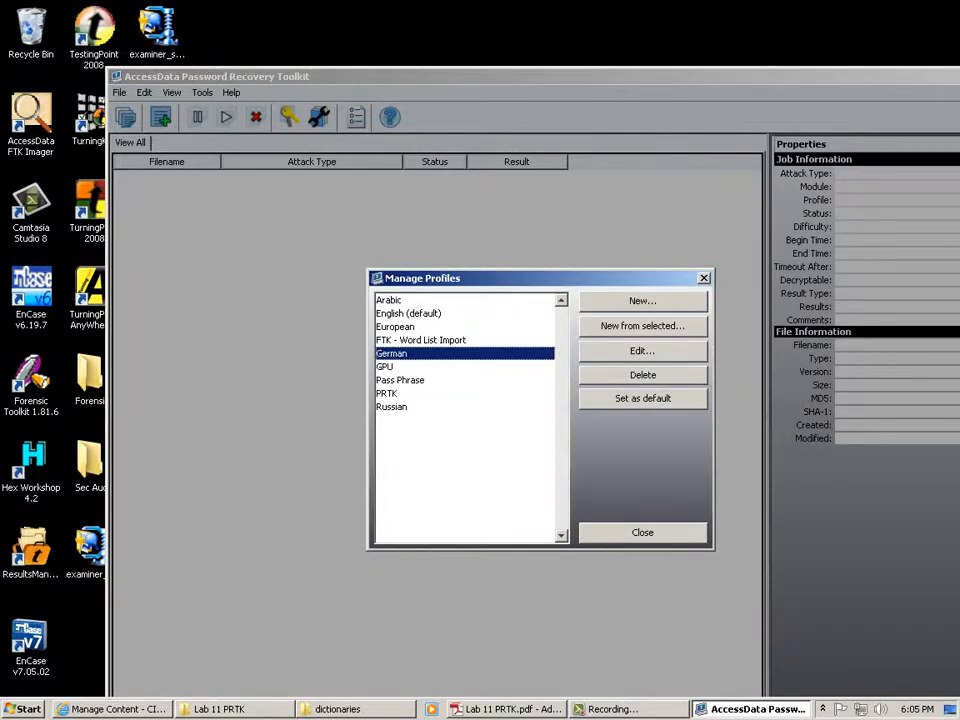
pyautogui.click(643, 533)
# Start a new untitled rule from the Edit menu's User-Defined Rules manager.
pyautogui.click(144, 93)
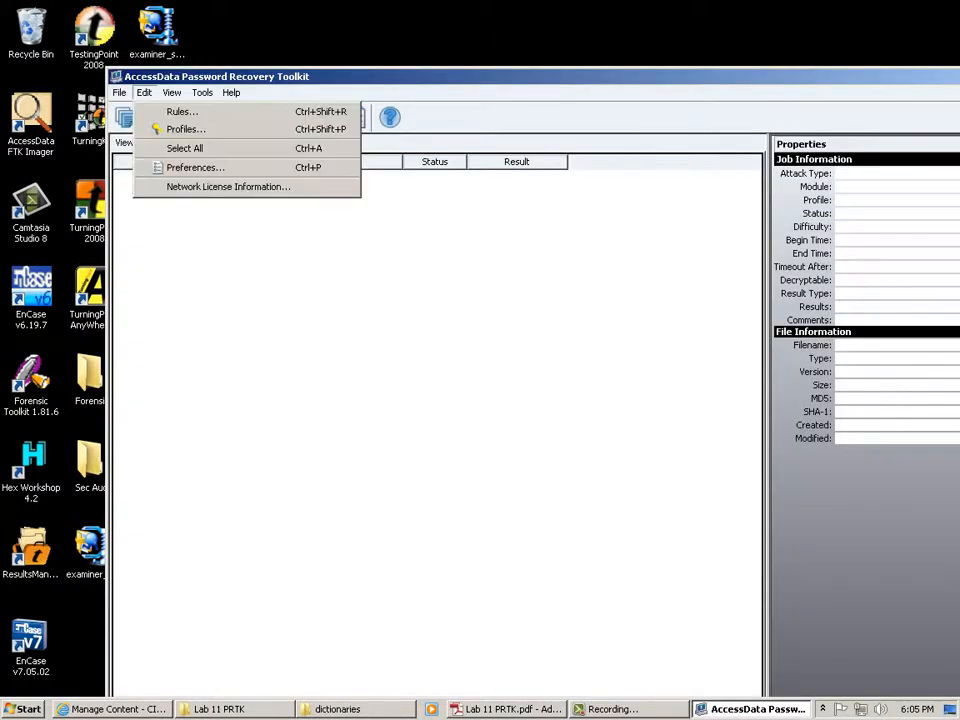
pyautogui.click(182, 111)
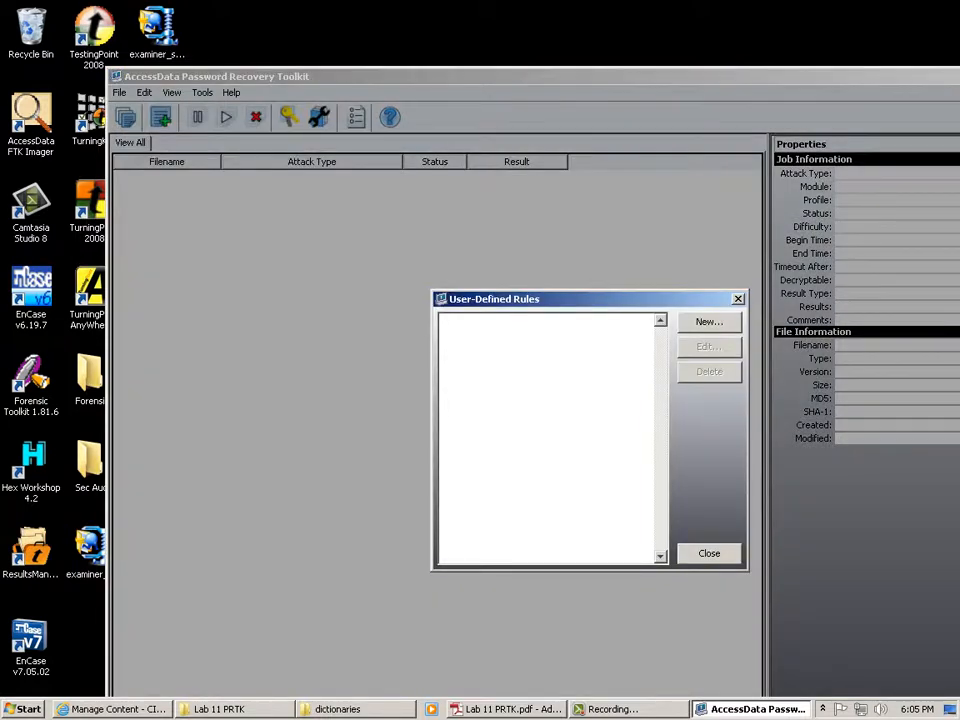
pyautogui.click(709, 321)
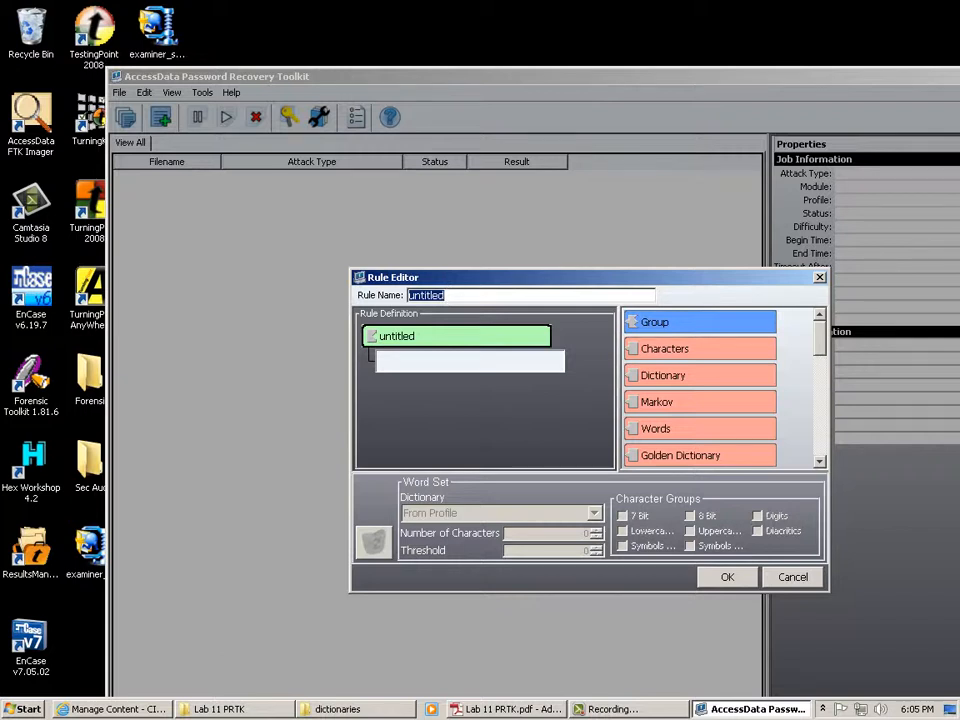
# Name the rule 'Test', include lowercase letters and exclude standard symbols from its character set.
pyautogui.write('Test')
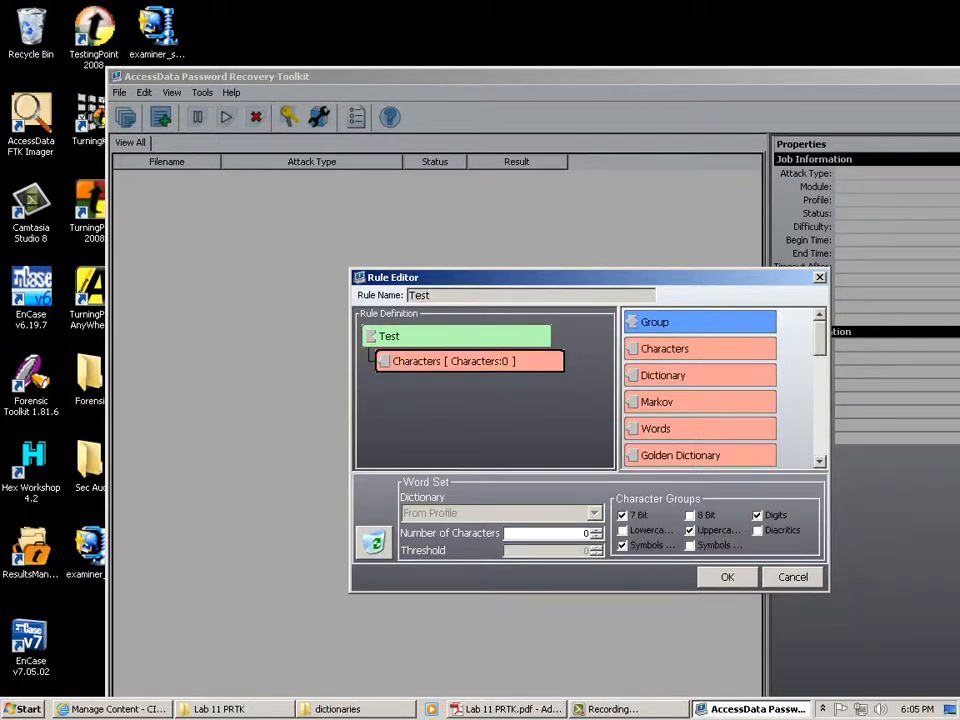
pyautogui.click(622, 530)
pyautogui.click(622, 545)
pyautogui.click(689, 545)
# Try adding Dictionary and Group components to the Test rule's tree beside the Characters node.
pyautogui.moveTo(686, 376); pyautogui.dragTo(502, 370)
pyautogui.moveTo(820, 338)
pyautogui.mouseDown()
pyautogui.moveTo(820, 438)
pyautogui.moveTo(820, 338)
pyautogui.mouseUp()
pyautogui.click(460, 336)
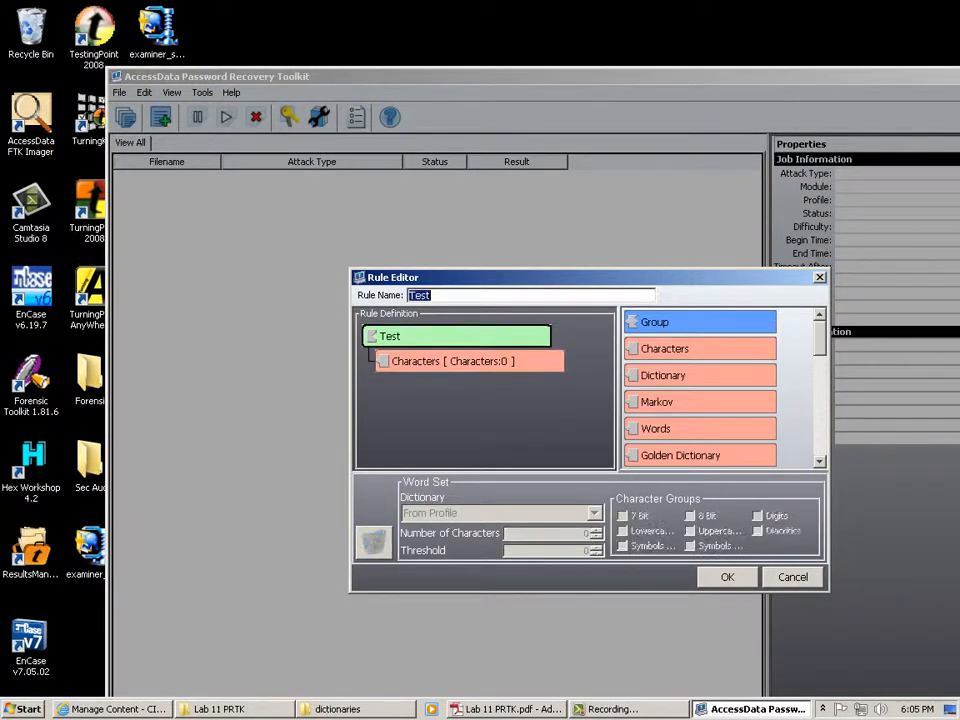
pyautogui.moveTo(655, 322); pyautogui.dragTo(372, 334)
pyautogui.moveTo(655, 322); pyautogui.dragTo(560, 386)
pyautogui.moveTo(665, 348); pyautogui.dragTo(600, 366)
# Cancel the Test rule, close the User-Defined Rules manager, and switch to the Lab 11 PRTK folder.
pyautogui.click(793, 577)
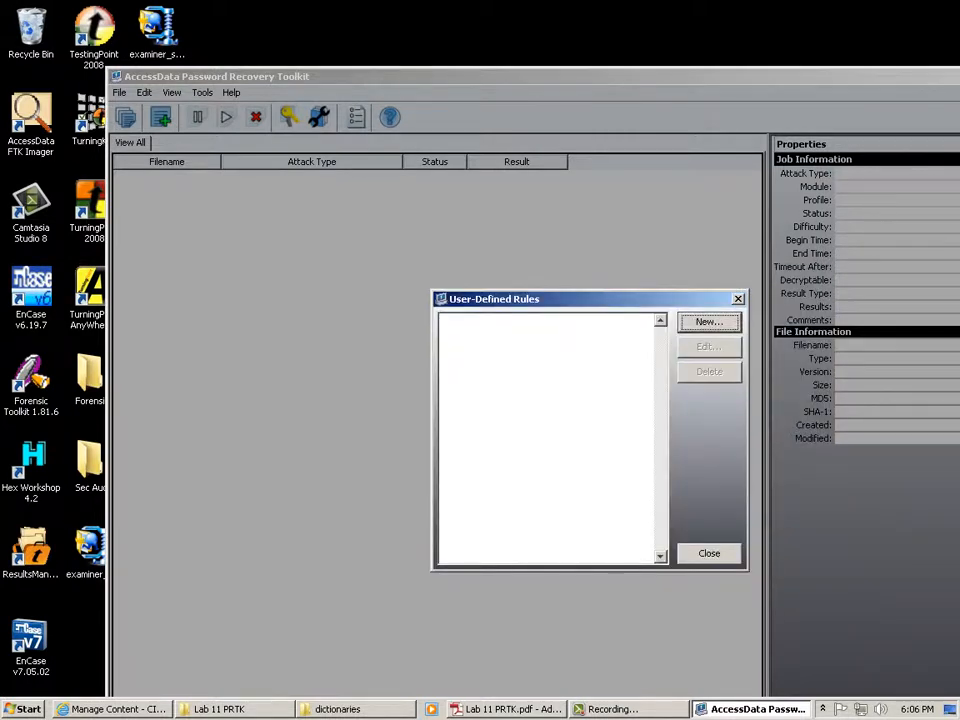
pyautogui.click(709, 553)
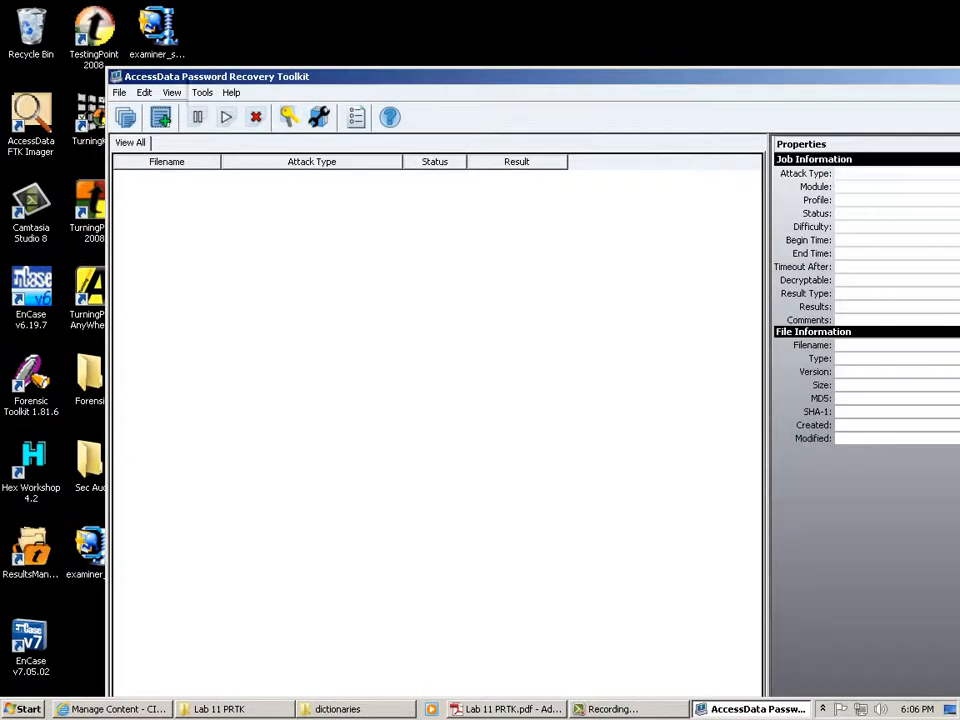
pyautogui.hotkey('alt', 'Tab')
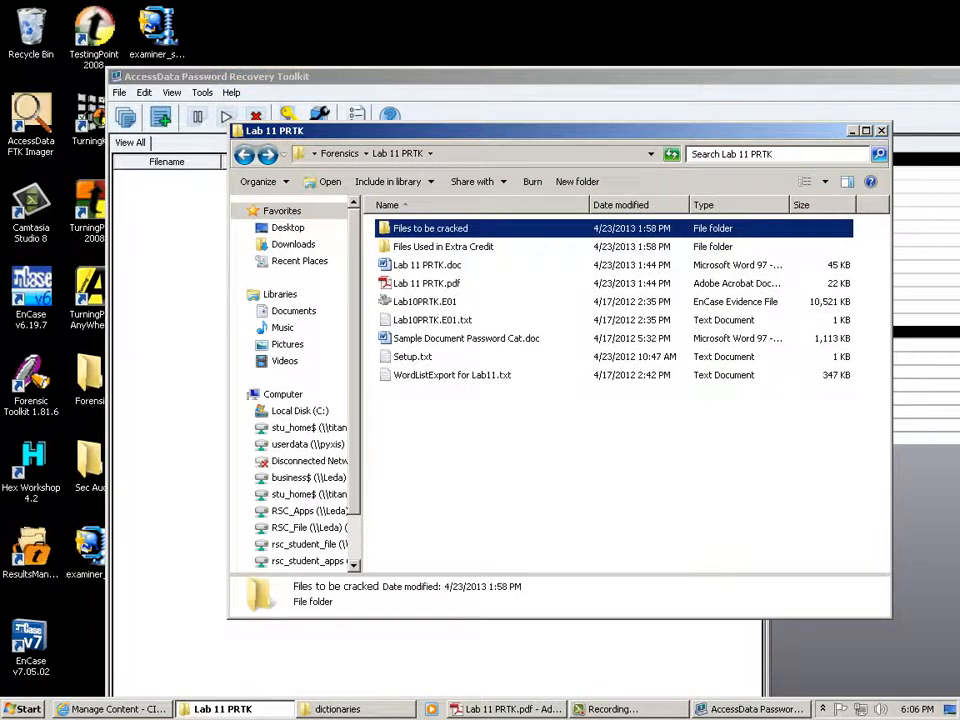
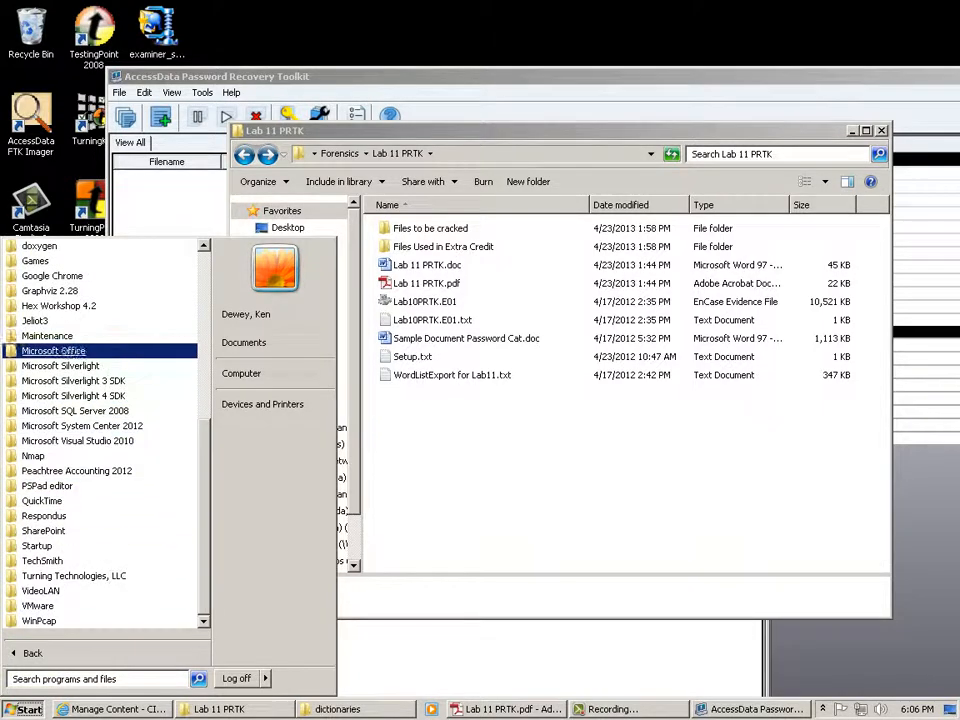
# Dismiss the open programs list, then launch 7-Zip File Manager from All Programs > 7-Zip.
pyautogui.scroll(5, 60, 515)
pyautogui.scroll(3, 60, 515)
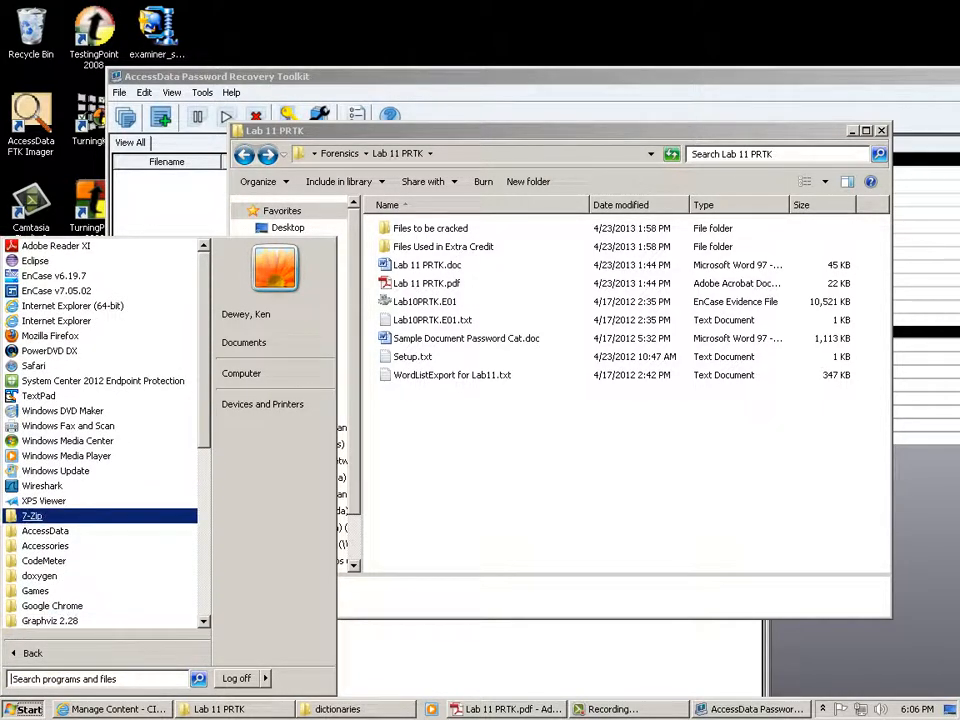
pyautogui.click(460, 535)
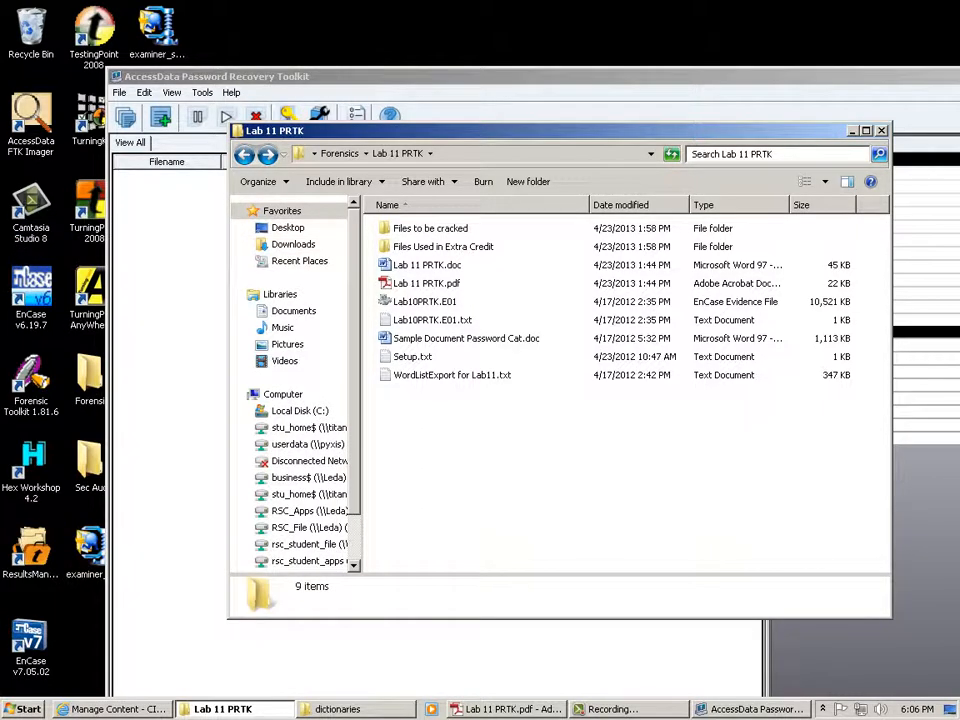
pyautogui.click(22, 709)
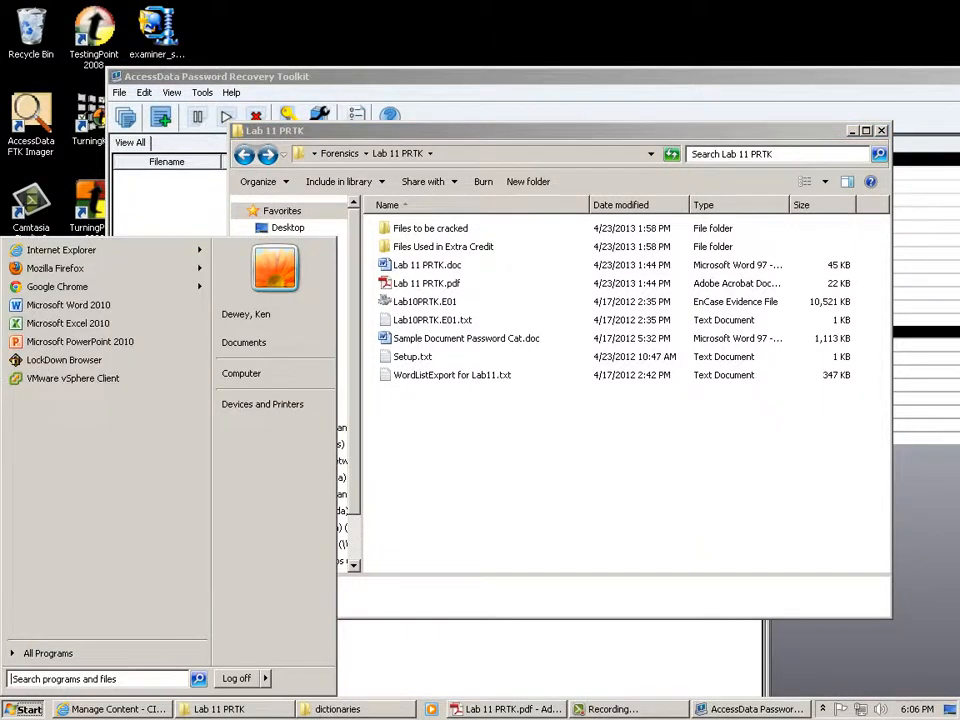
pyautogui.click(35, 655)
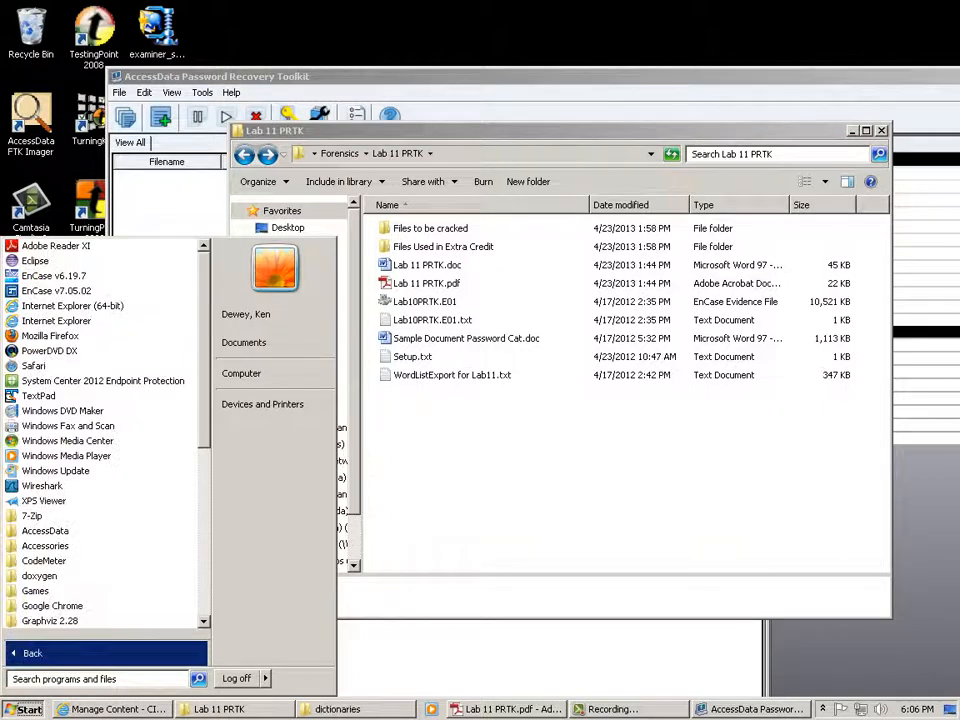
pyautogui.click(32, 516)
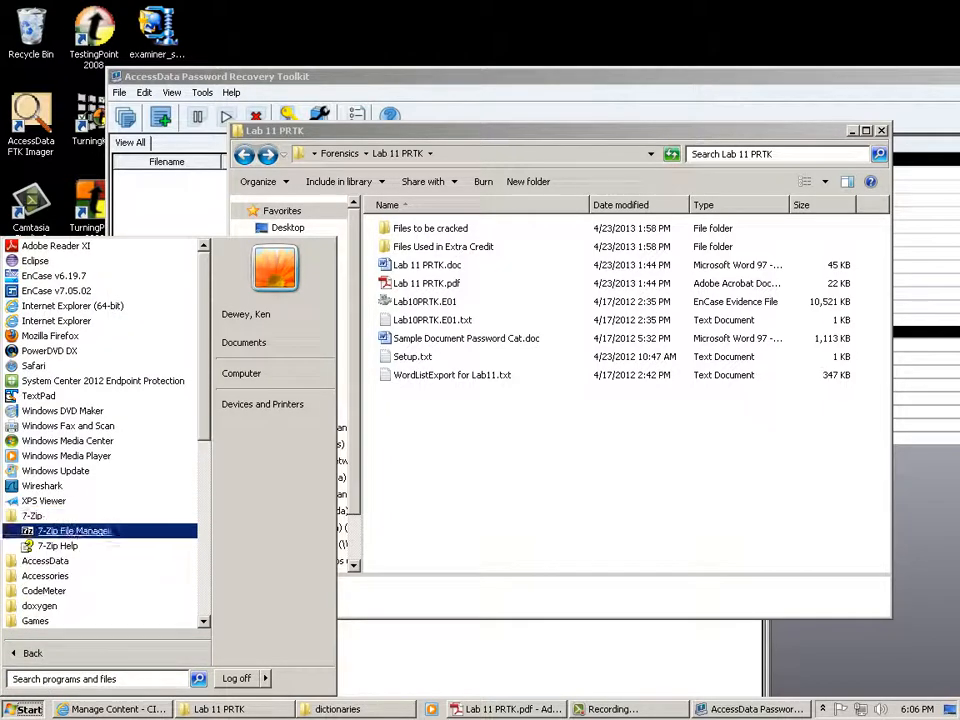
pyautogui.click(60, 536)
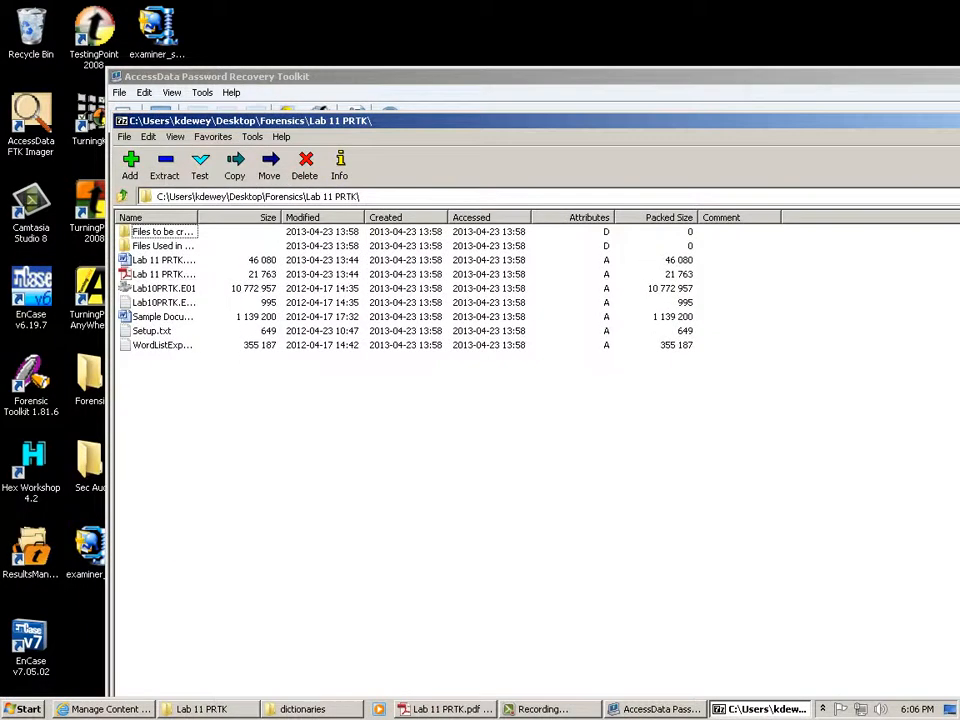
# Select Lab 11 PRTK.pdf in 7-Zip and start adding it to Lab 11 PRTK.zip.
pyautogui.moveTo(200, 121); pyautogui.dragTo(388, 117)
pyautogui.click(350, 270)
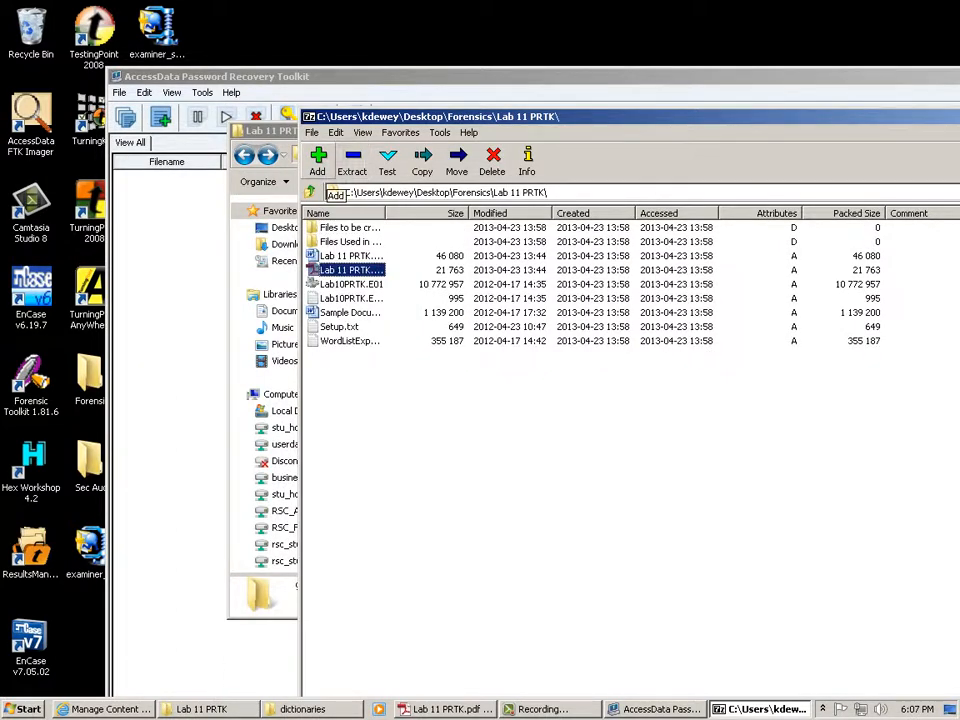
pyautogui.click(318, 158)
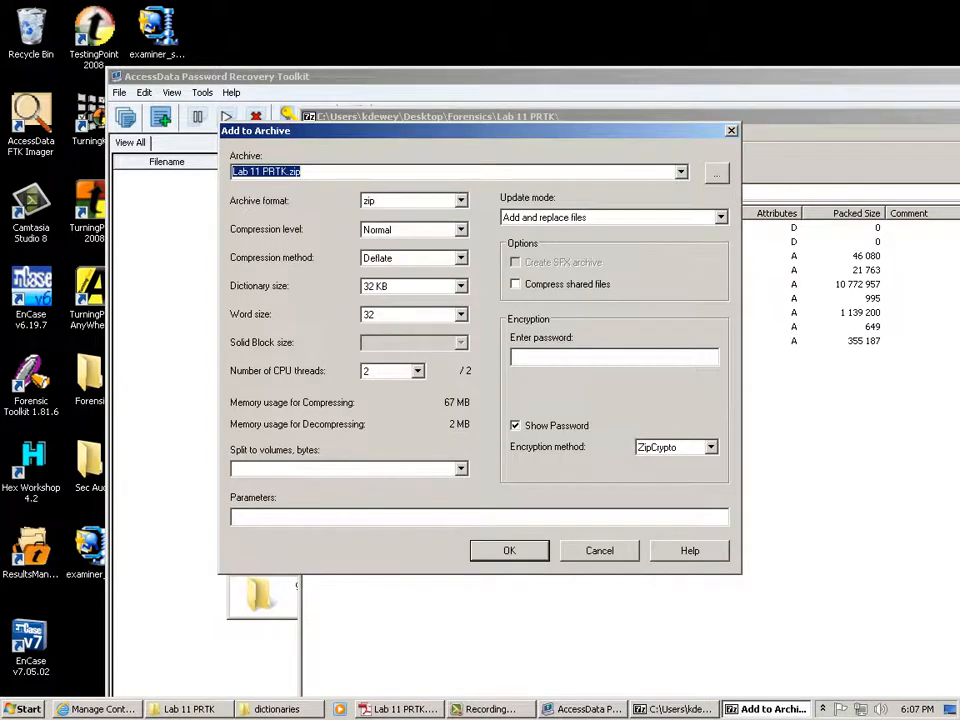
# Set an archive password and create the encrypted Lab 11 PRTK.zip (17 310 bytes).
pyautogui.click(614, 357)
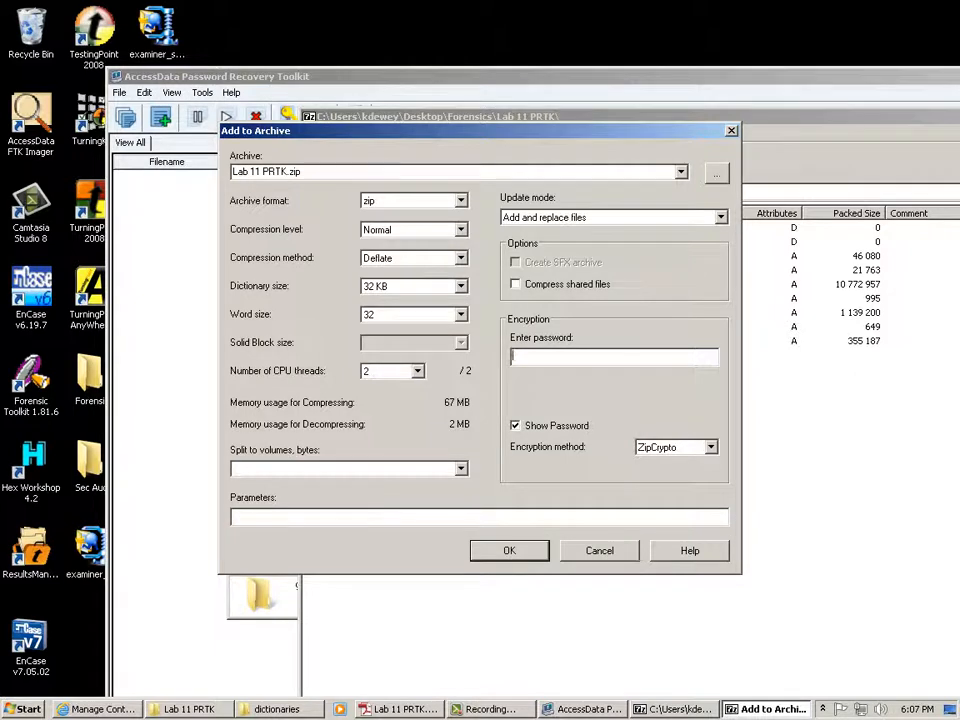
pyautogui.hotkey('shift', 'Home')
pyautogui.press('Return')
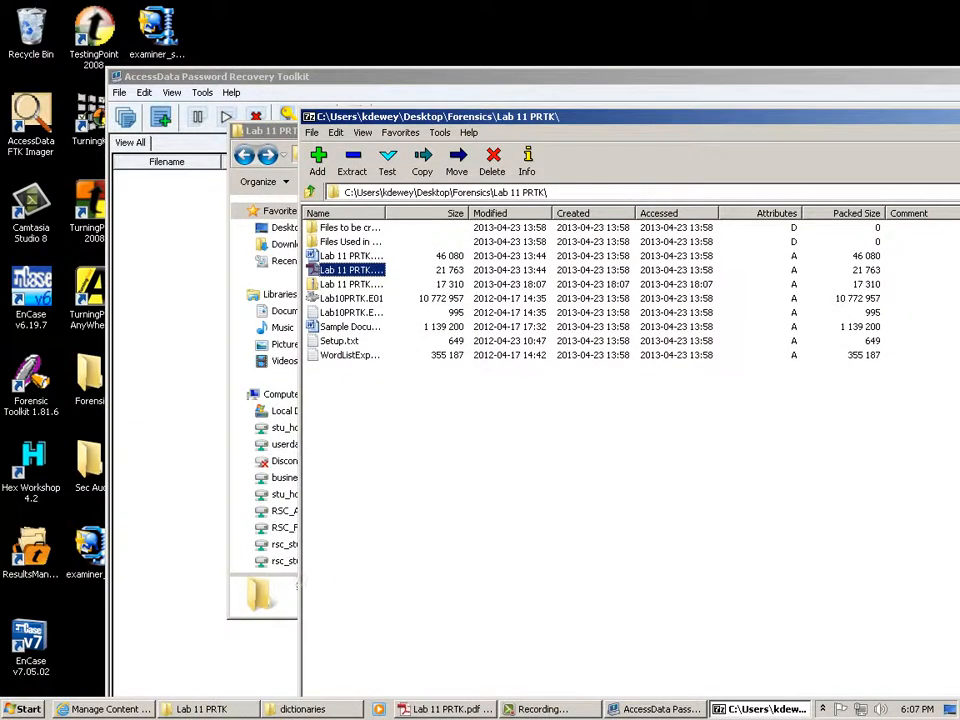
# Move the 7-Zip window back to the left and close 7-Zip File Manager.
pyautogui.moveTo(640, 117); pyautogui.dragTo(268, 133)
pyautogui.click(883, 132)
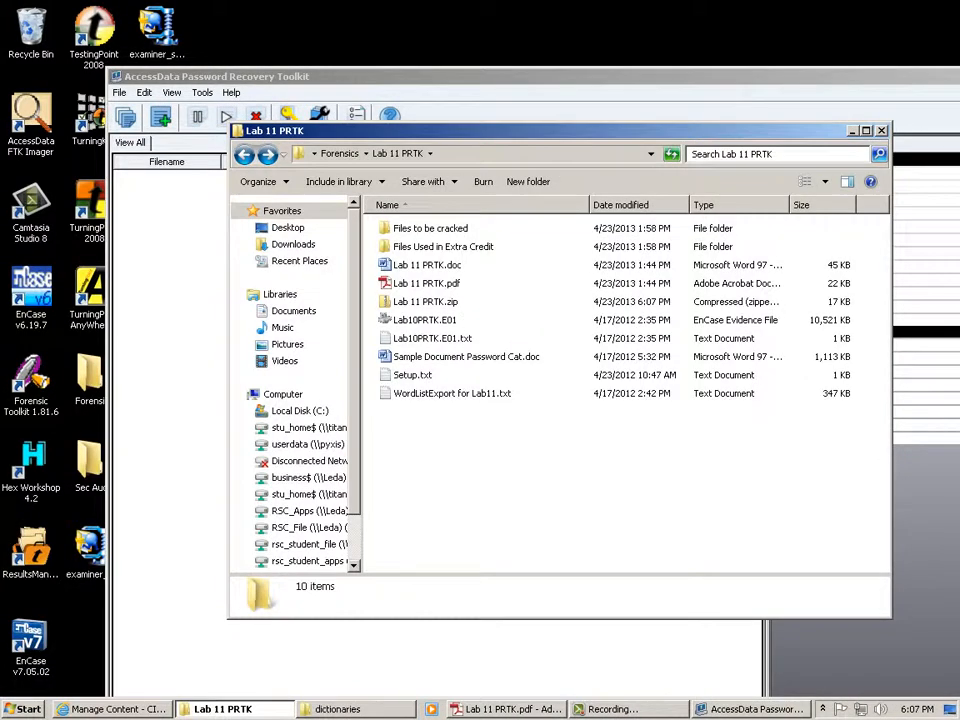
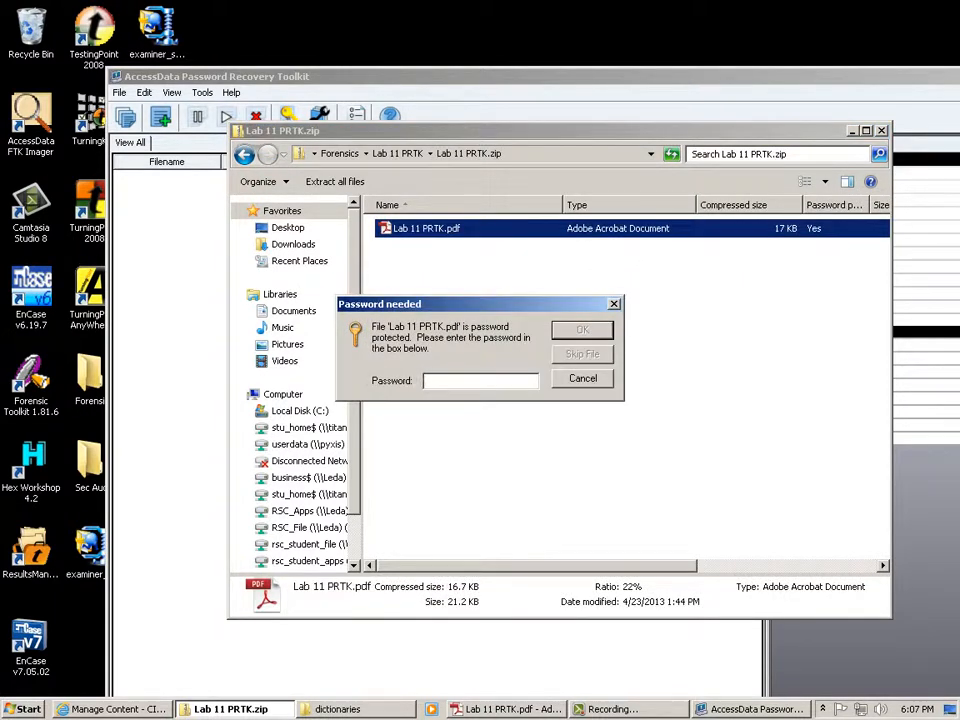
# Dismiss the Password needed prompt for Lab 11 PRTK.pdf without extracting it.
pyautogui.press('Escape')
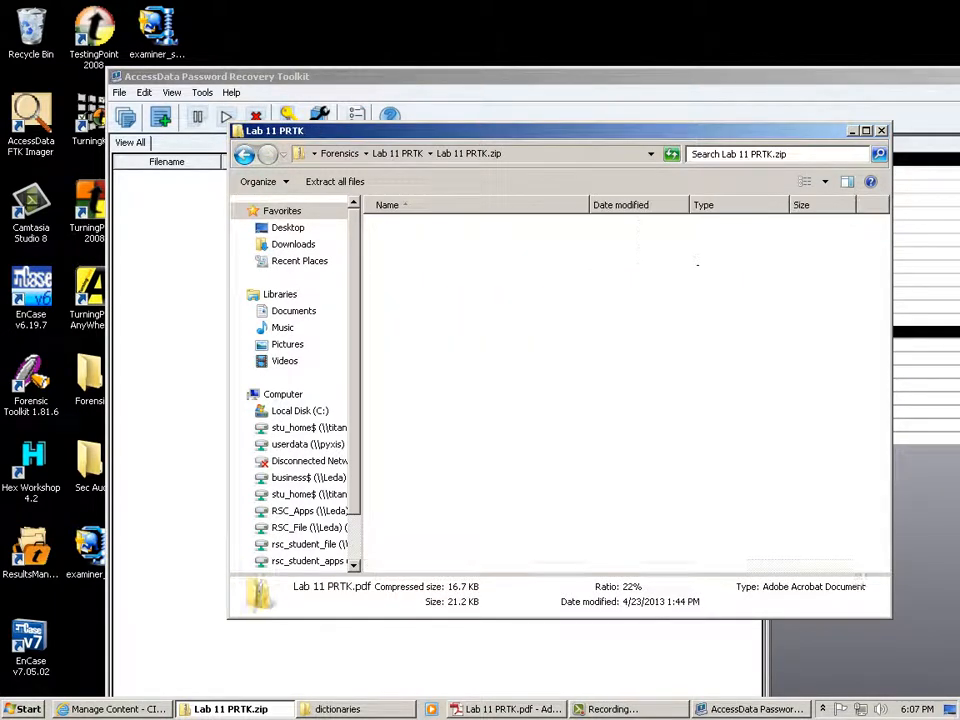
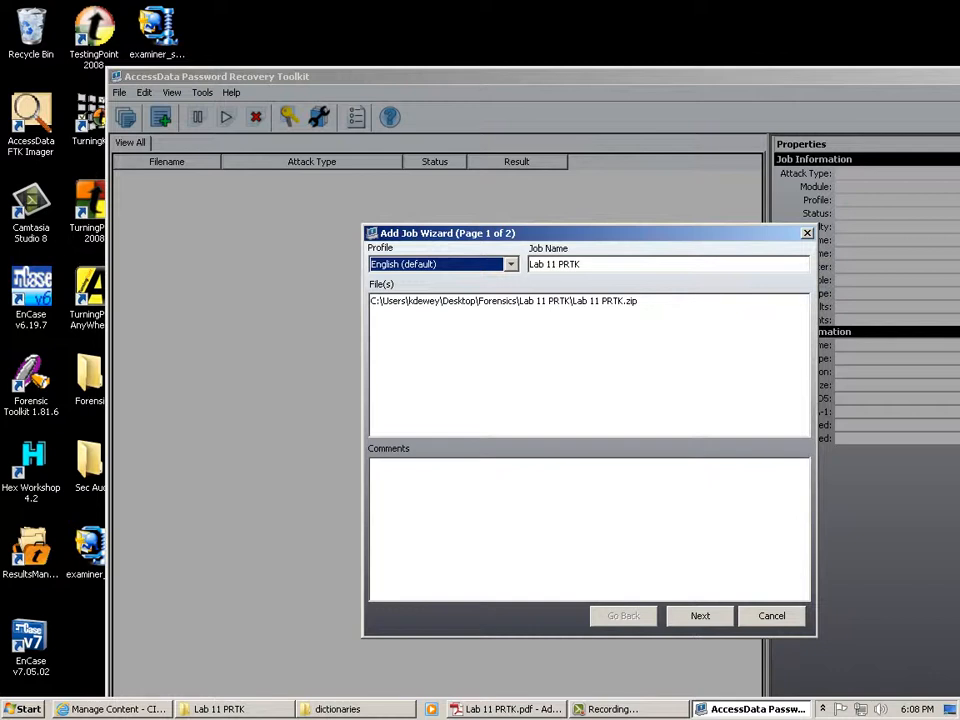
# Select German from the Profile dropdown for the Lab 11 PRTK job.
pyautogui.click(511, 264)
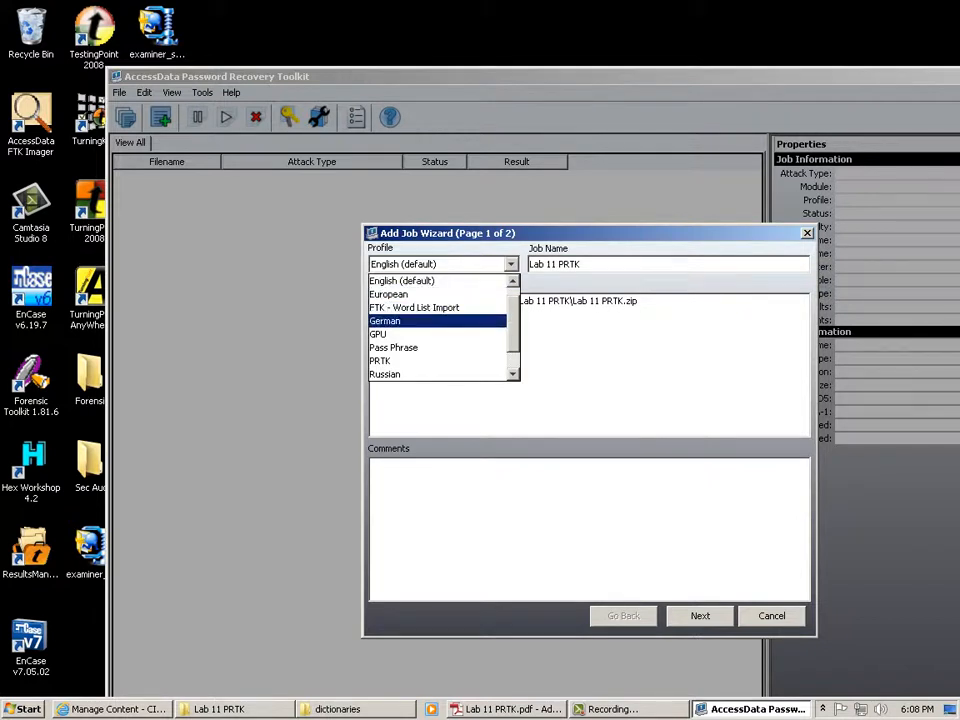
pyautogui.press('Return')
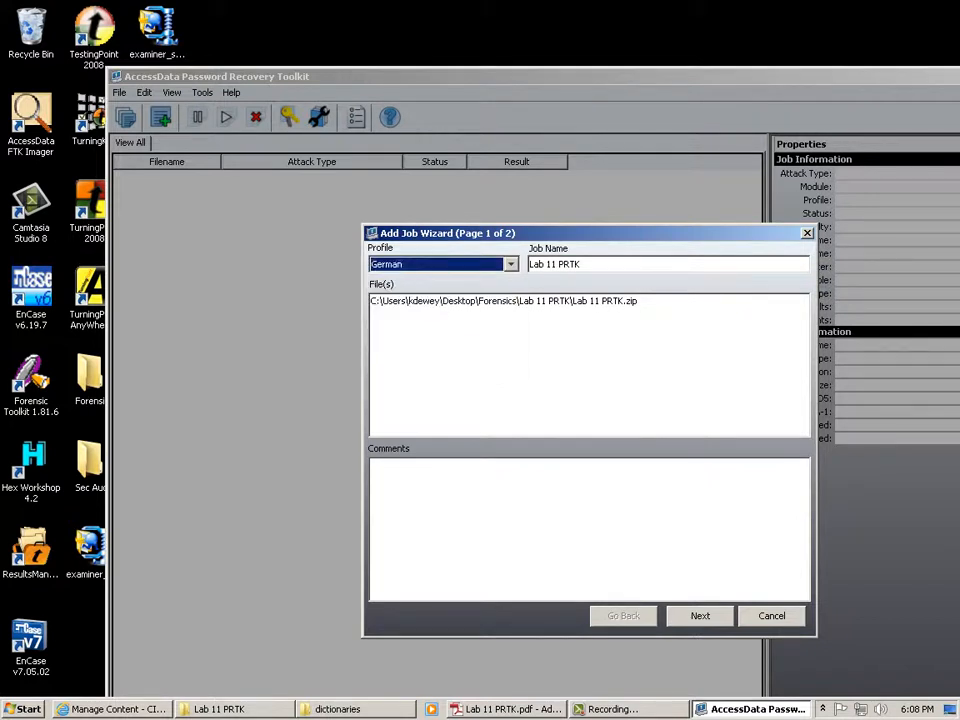
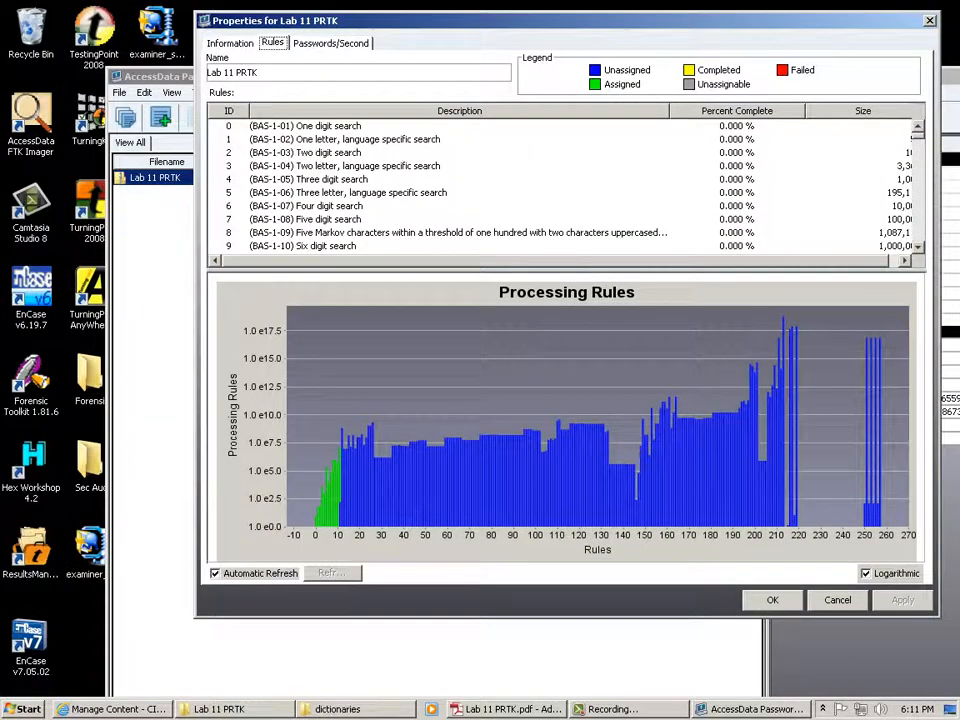
pyautogui.click(905, 261)
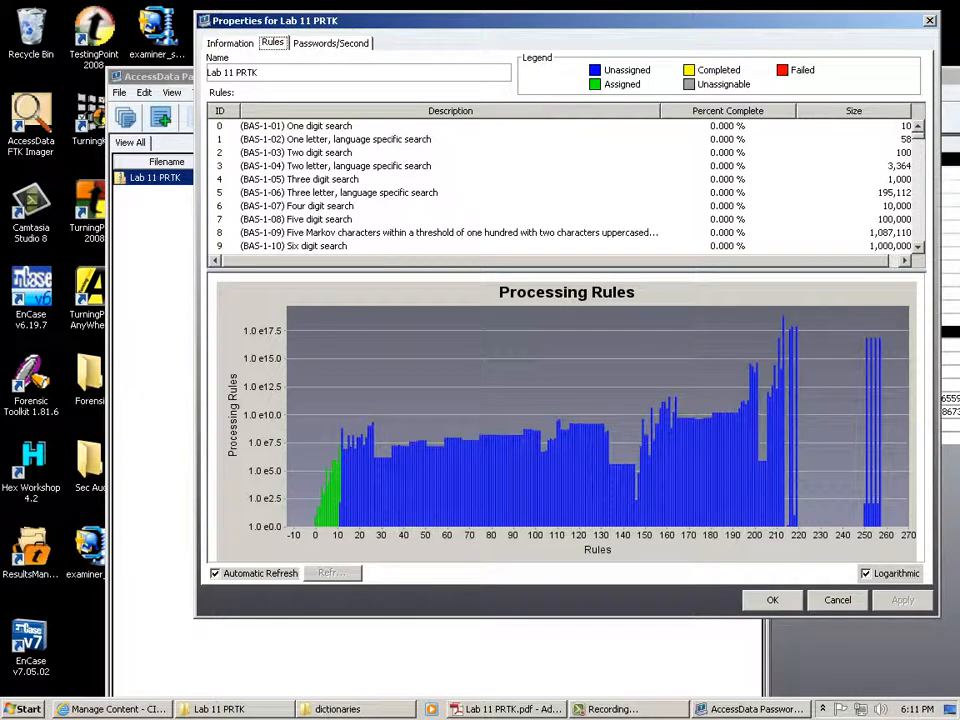
pyautogui.scroll(-20, 565, 186)
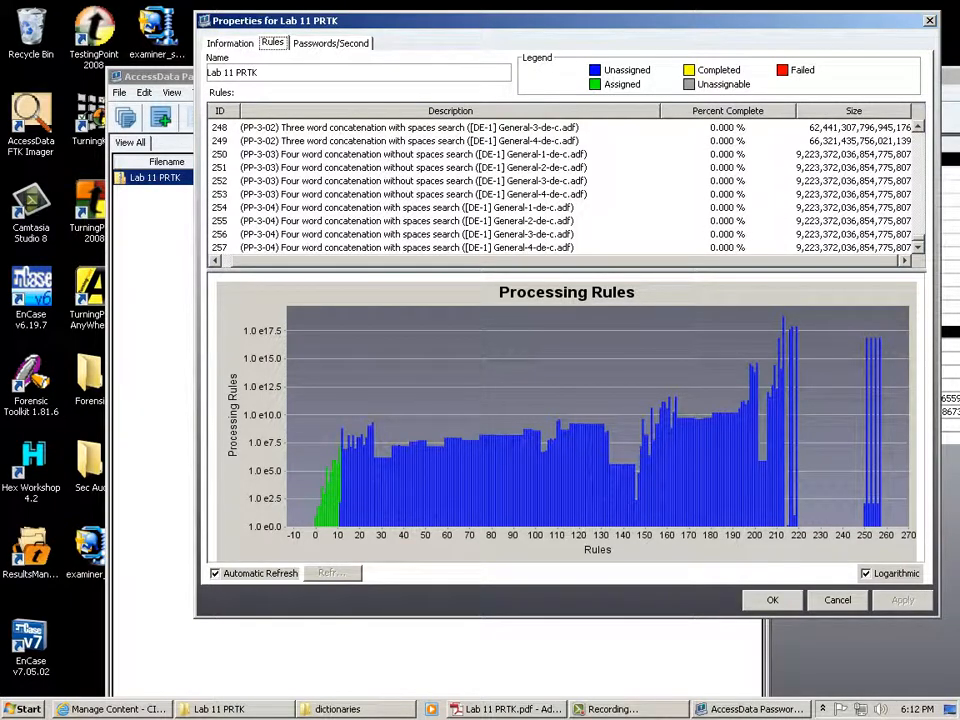
pyautogui.scroll(20, 560, 187)
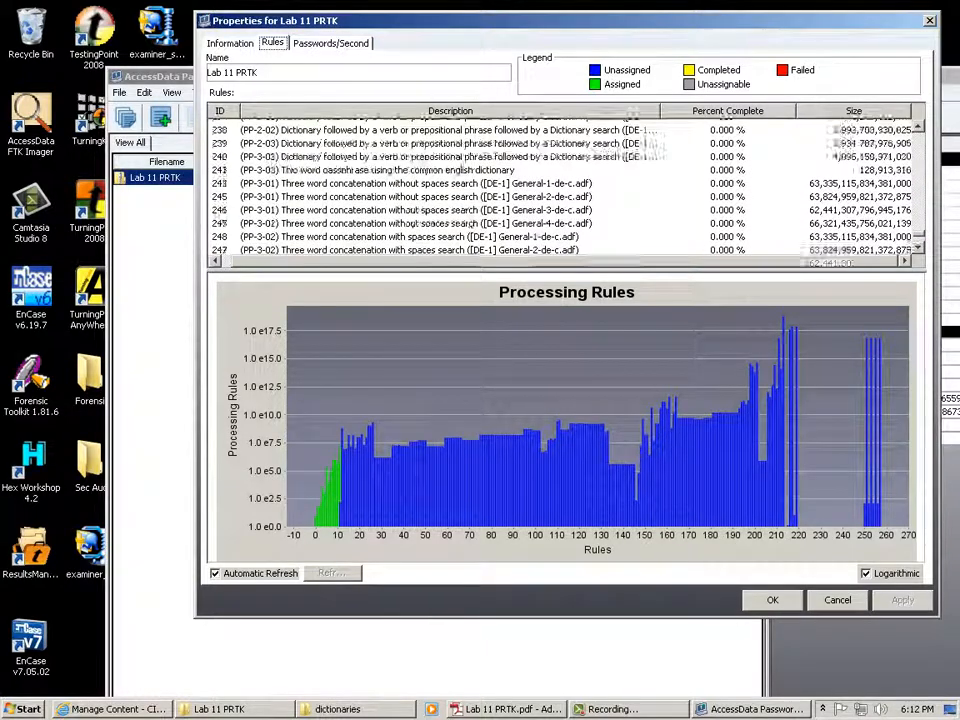
pyautogui.scroll(-7, 565, 187)
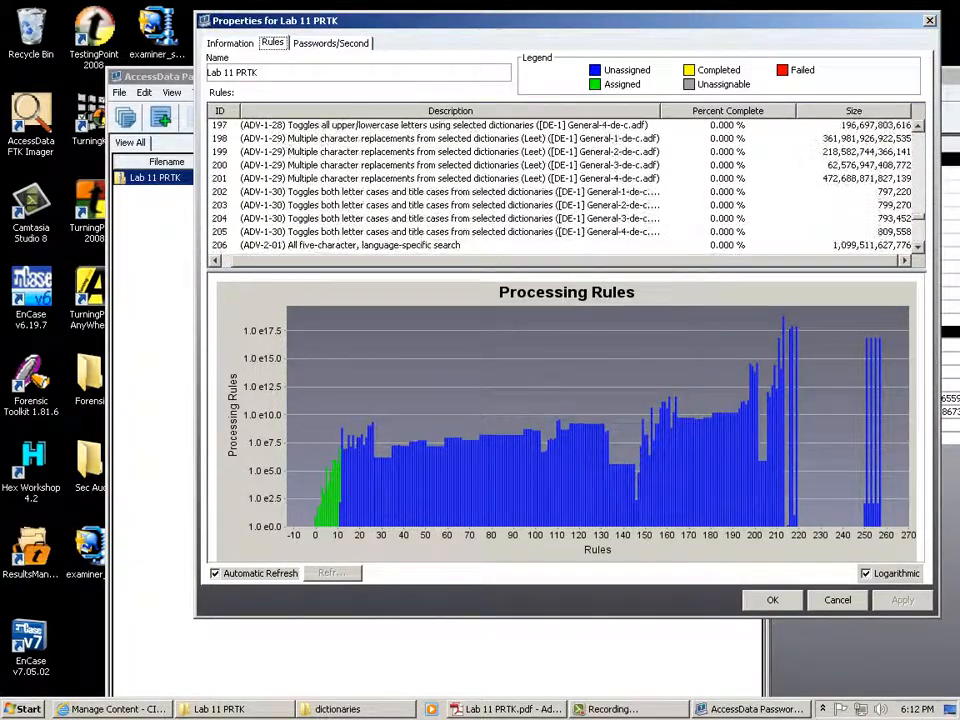
pyautogui.scroll(5, 565, 187)
pyautogui.scroll(20, 565, 187)
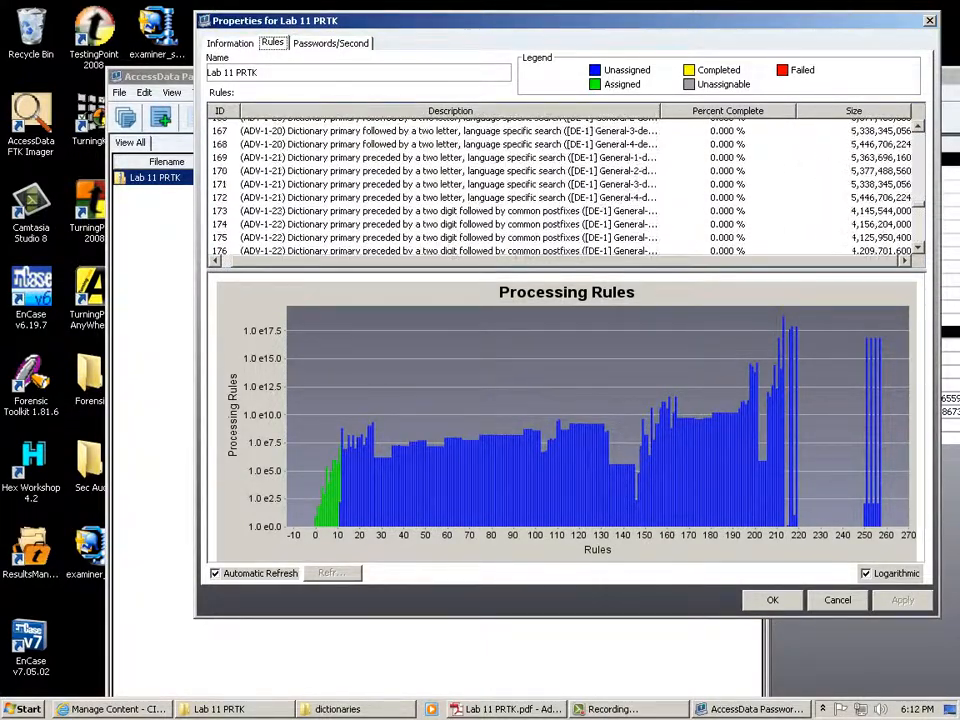
pyautogui.scroll(20, 565, 187)
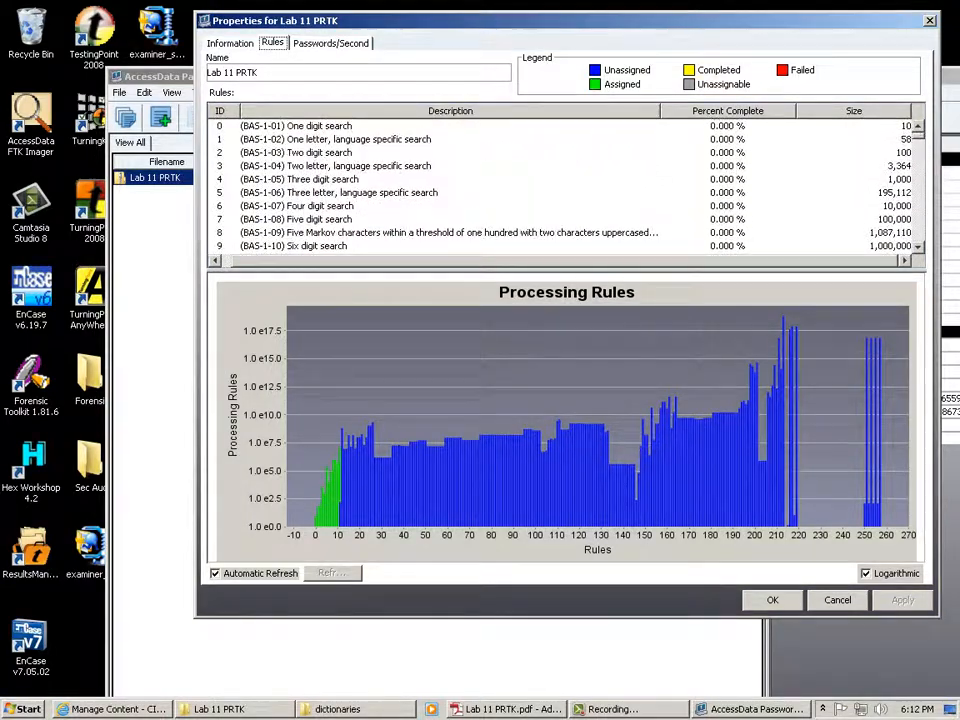
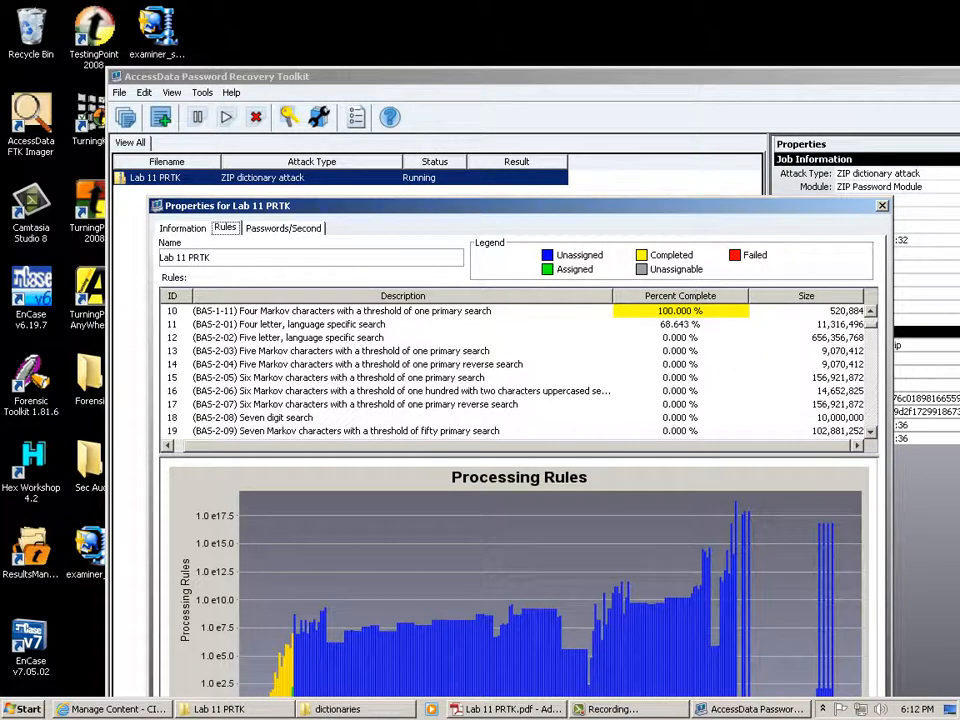
# Display the Lab 11 PRTK Passwords/Second graph, averaging 319,394.0, fully visible in the dialog.
pyautogui.press('Right')
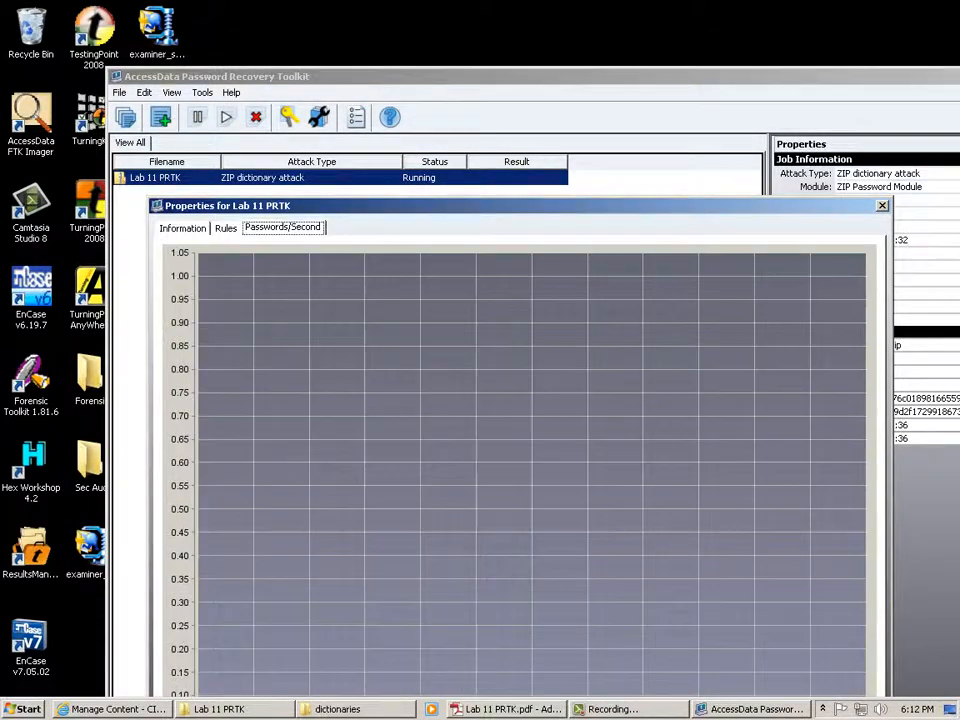
pyautogui.moveTo(520, 205); pyautogui.dragTo(512, 68)
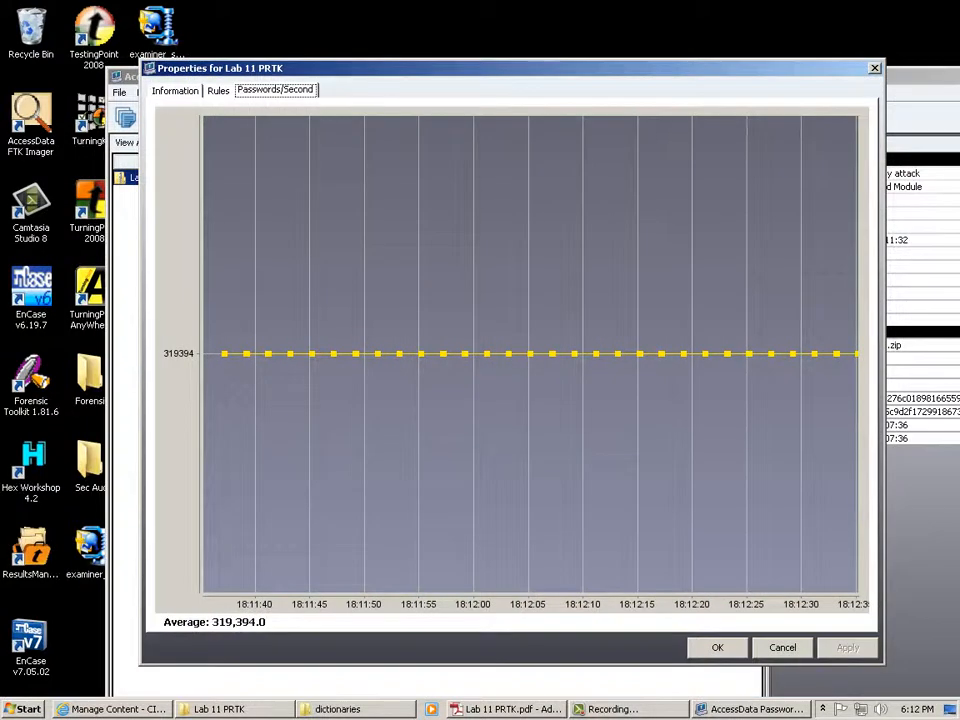
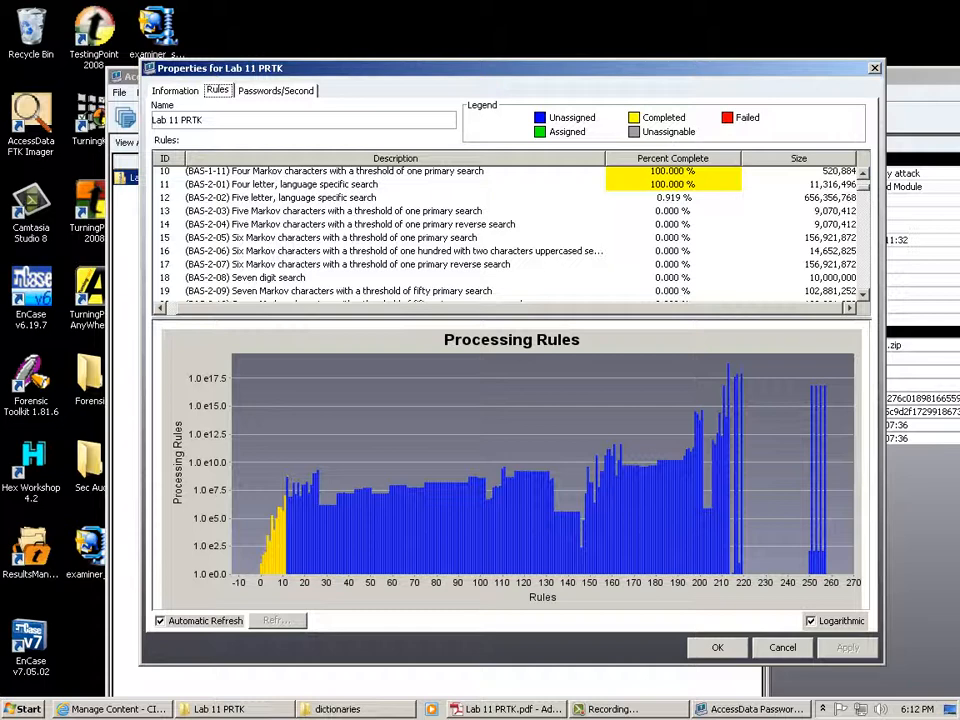
# Review the five-letter language-specific rule, the Passwords/Second graph, then the job's file and attack information.
pyautogui.click(300, 197)
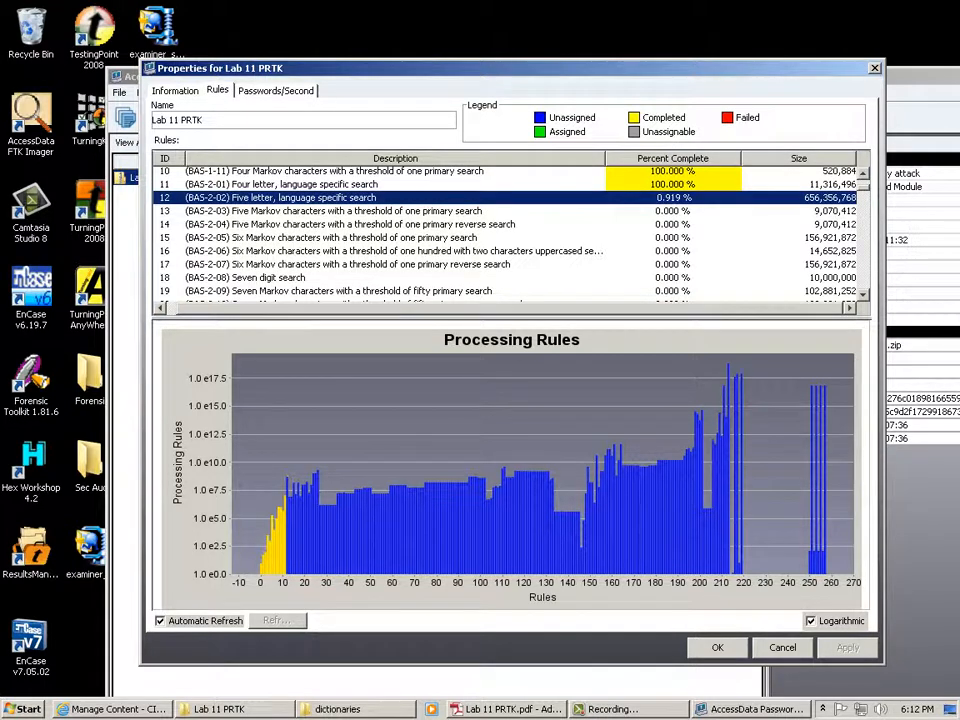
pyautogui.click(276, 91)
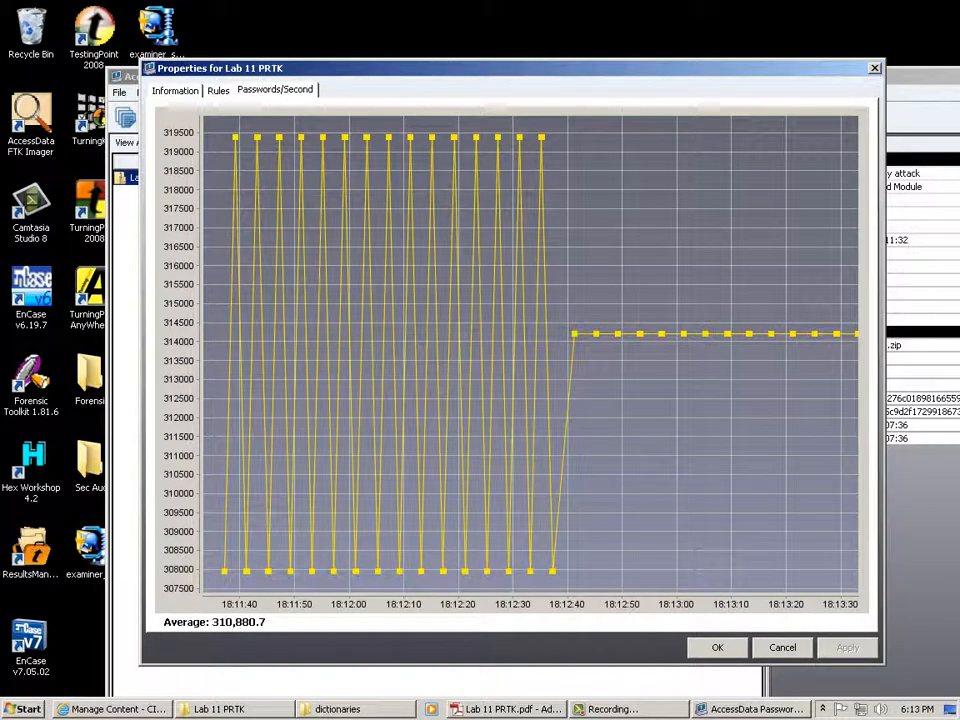
pyautogui.click(175, 91)
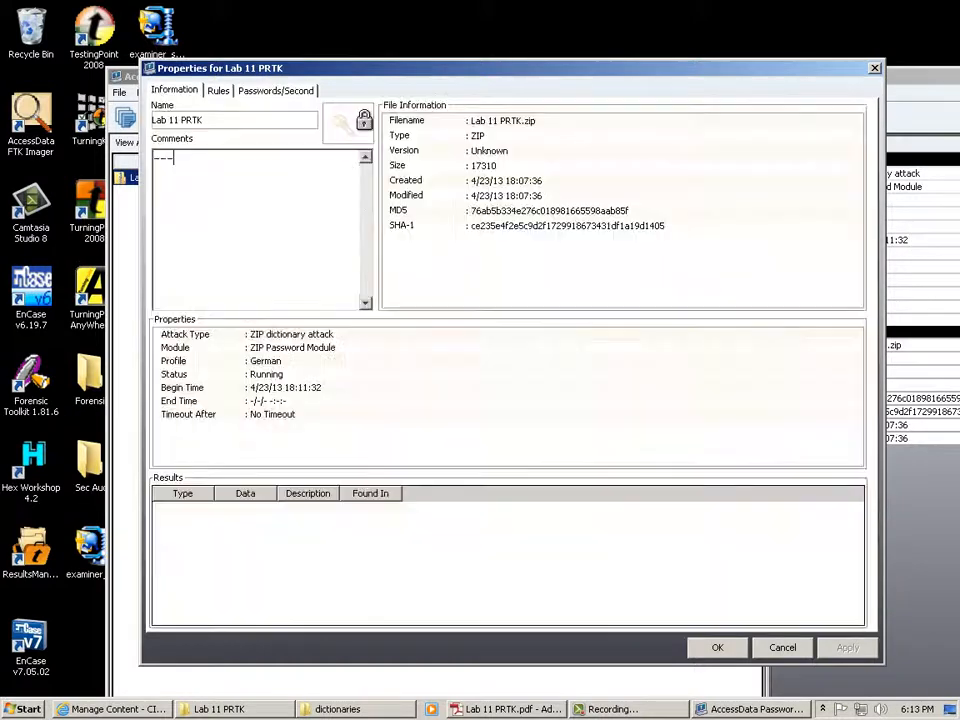
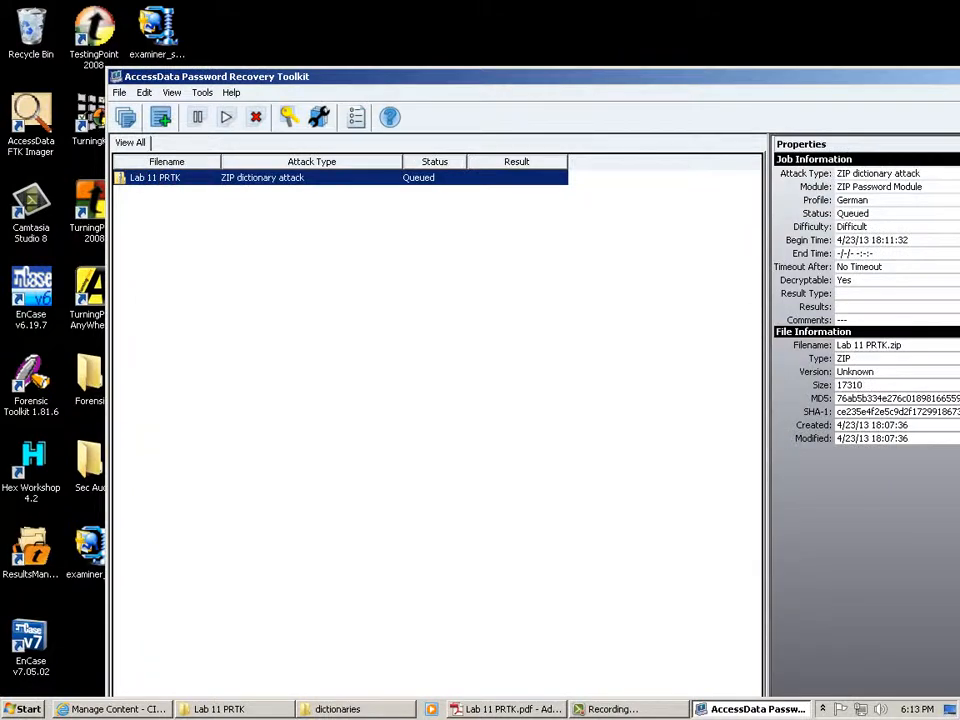
# Delete the queued Lab 11 PRTK ZIP dictionary attack job and confirm the deletion.
pyautogui.rightClick(160, 177)
pyautogui.click(204, 221)
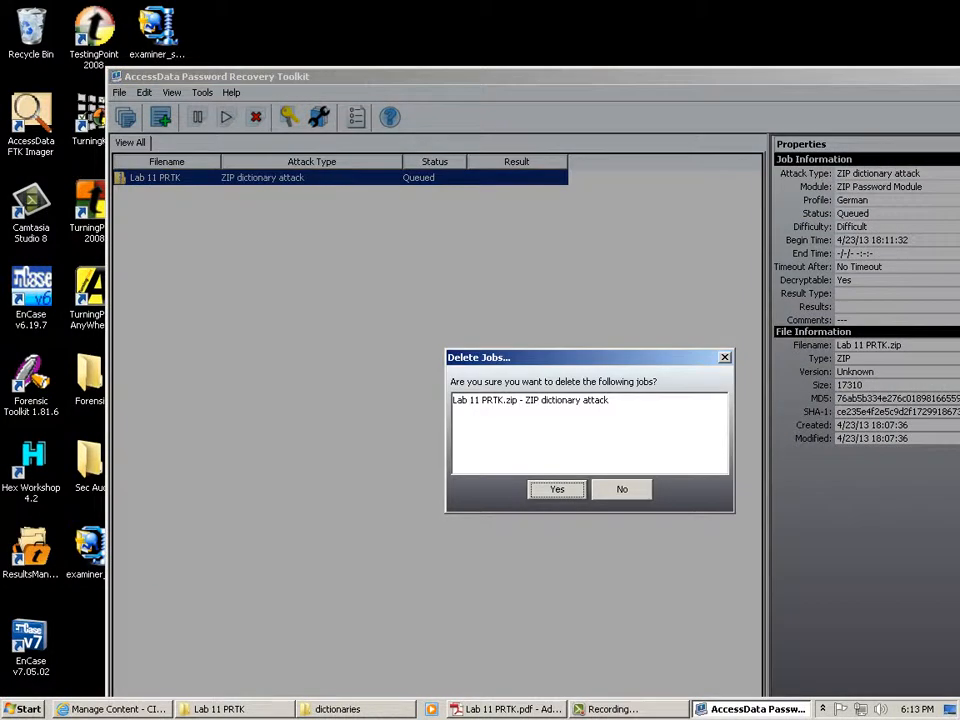
pyautogui.press('Return')
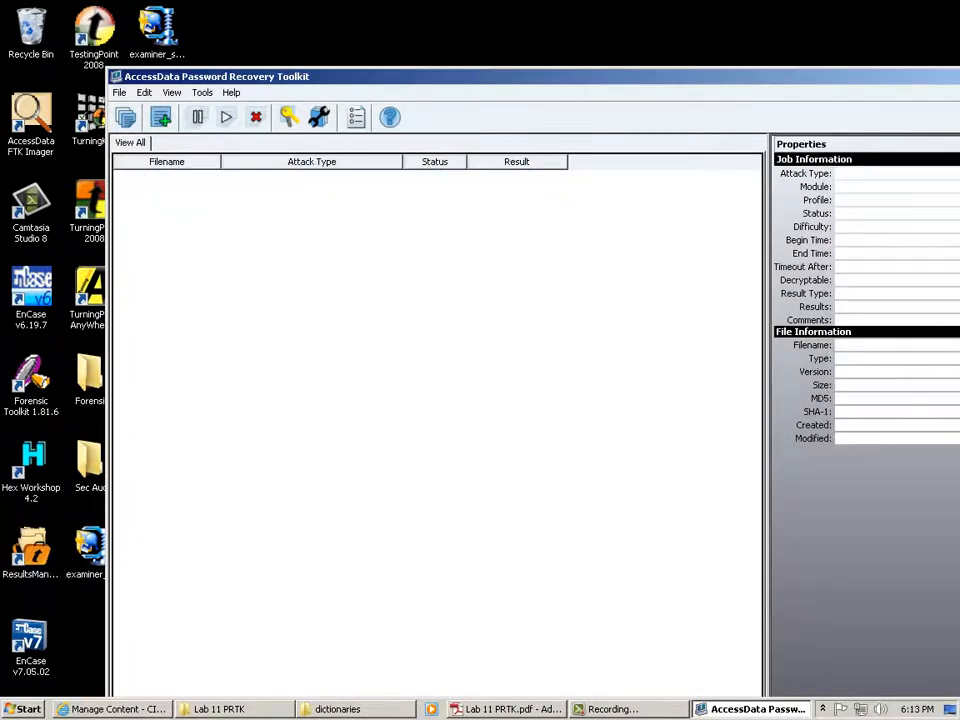
# In Manage Profiles, clear all German profile rules except (BAS-2-17) Dictionary primary search, then save.
pyautogui.click(144, 92)
pyautogui.click(185, 129)
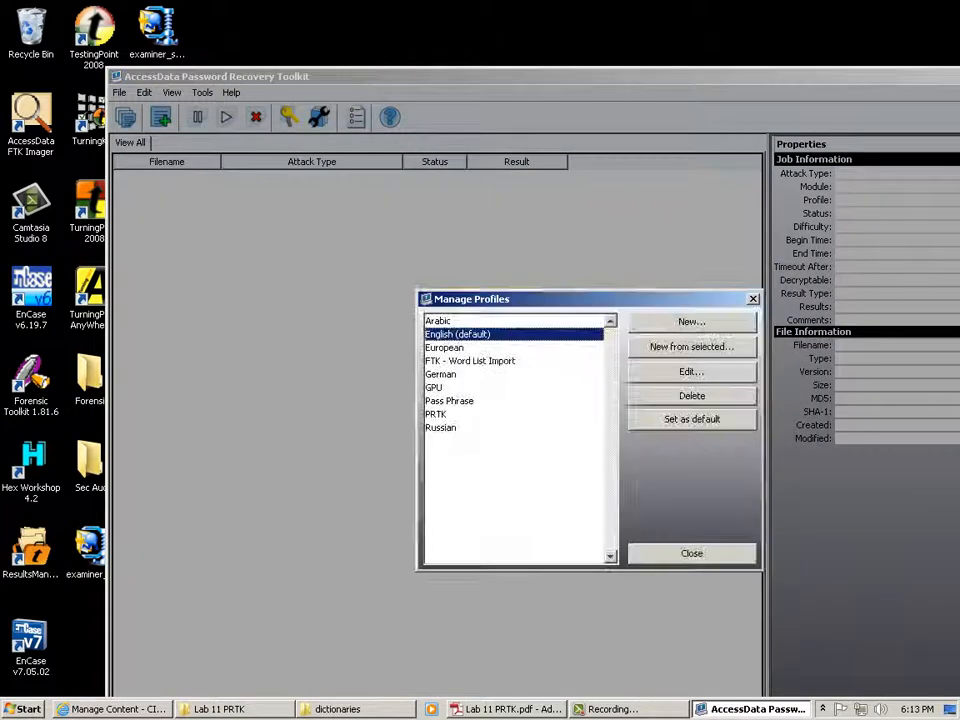
pyautogui.click(441, 374)
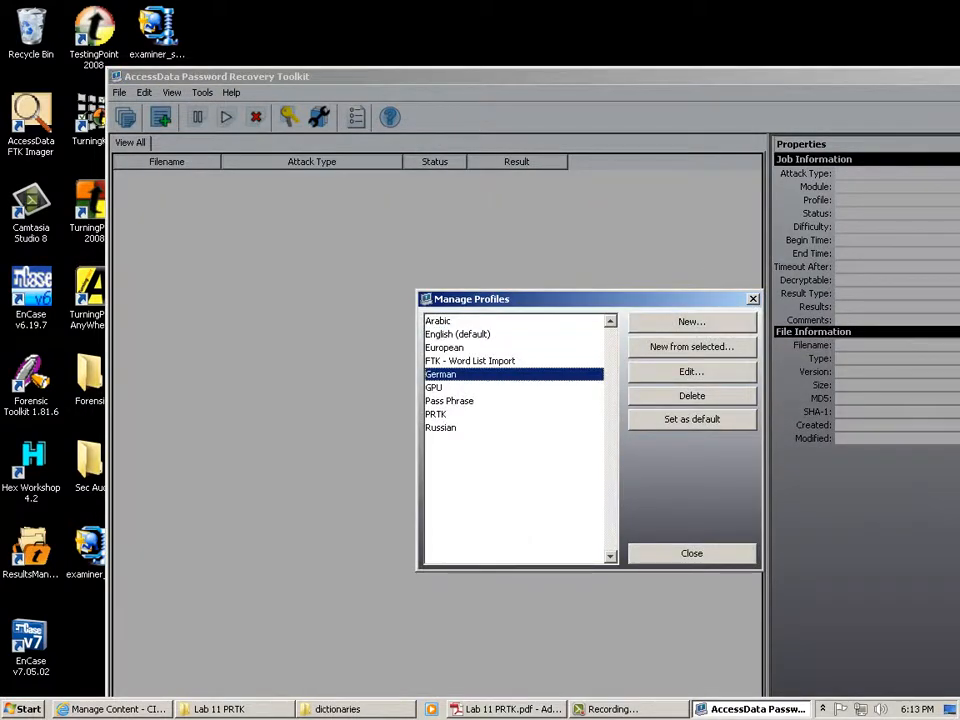
pyautogui.click(692, 372)
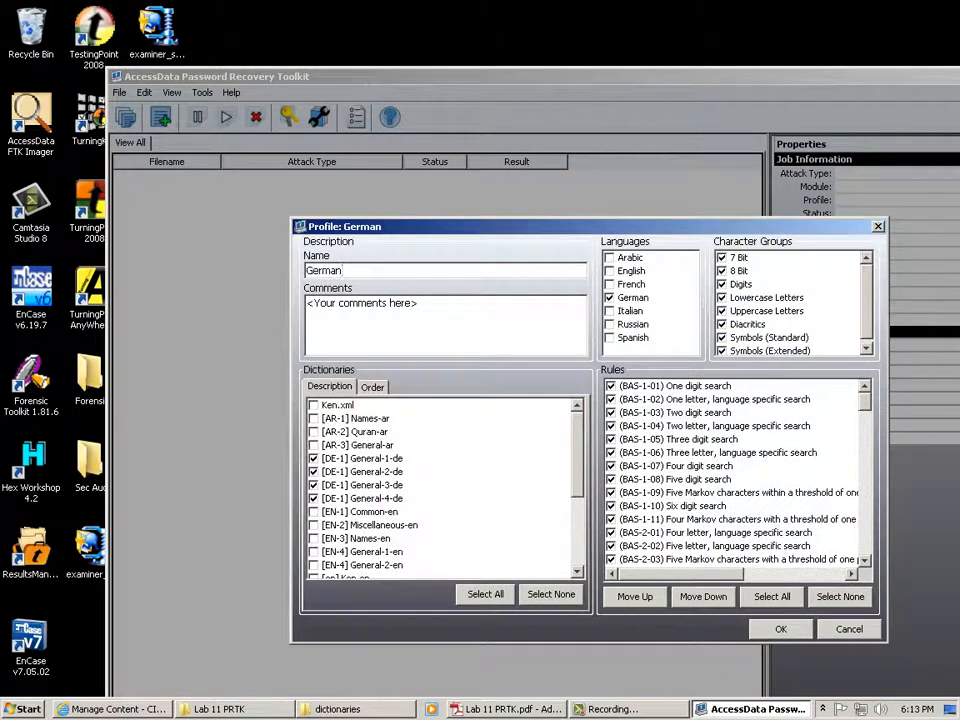
pyautogui.click(840, 597)
pyautogui.scroll(-6, 735, 472)
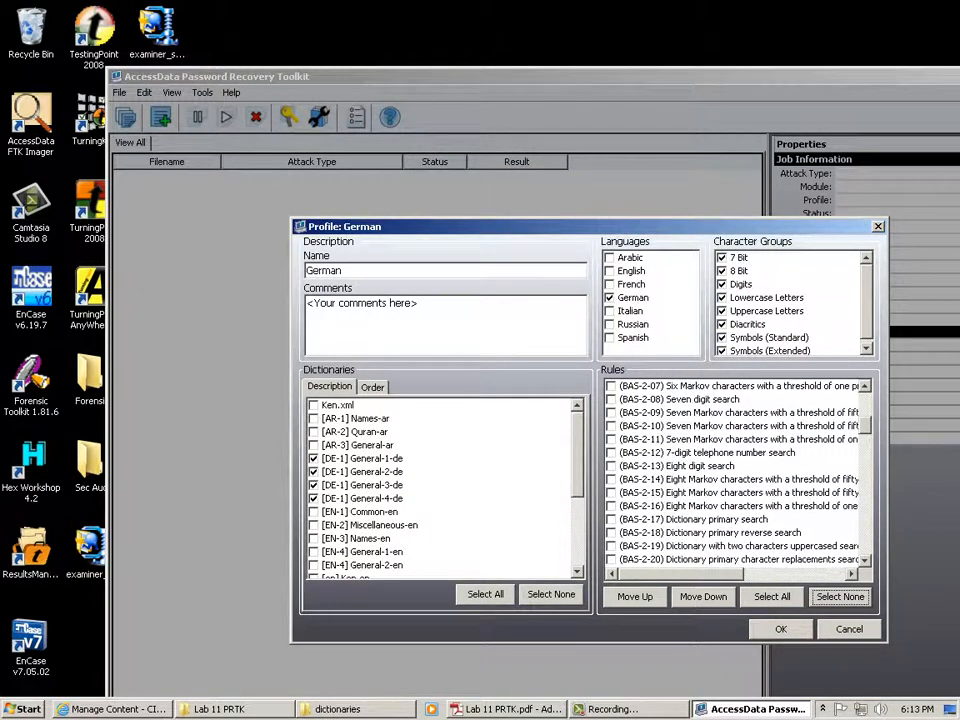
pyautogui.click(611, 519)
pyautogui.click(781, 629)
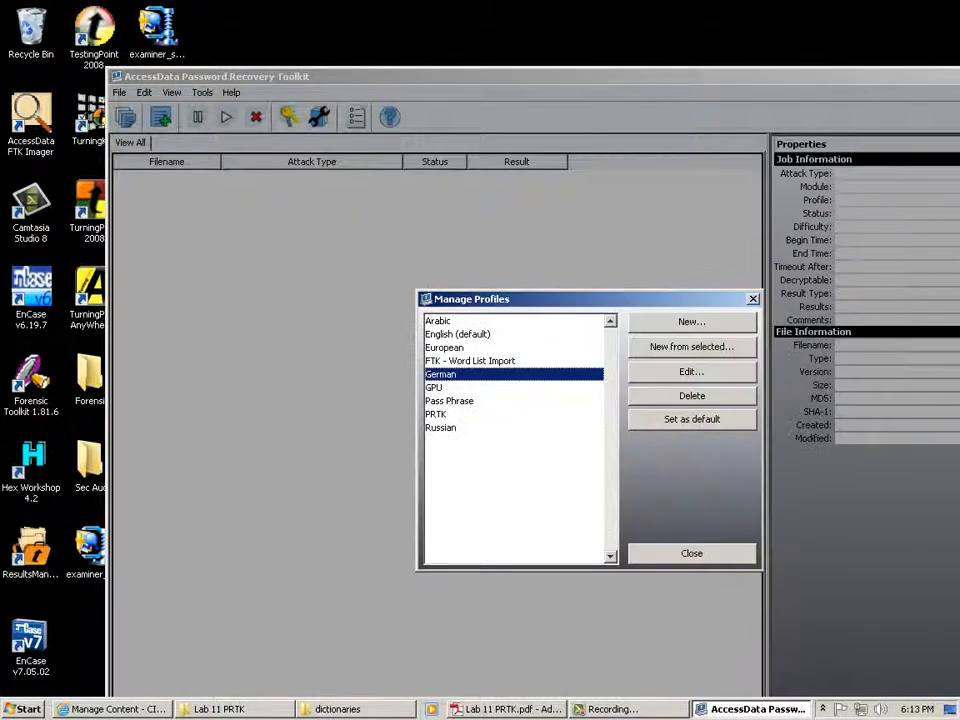
pyautogui.click(692, 553)
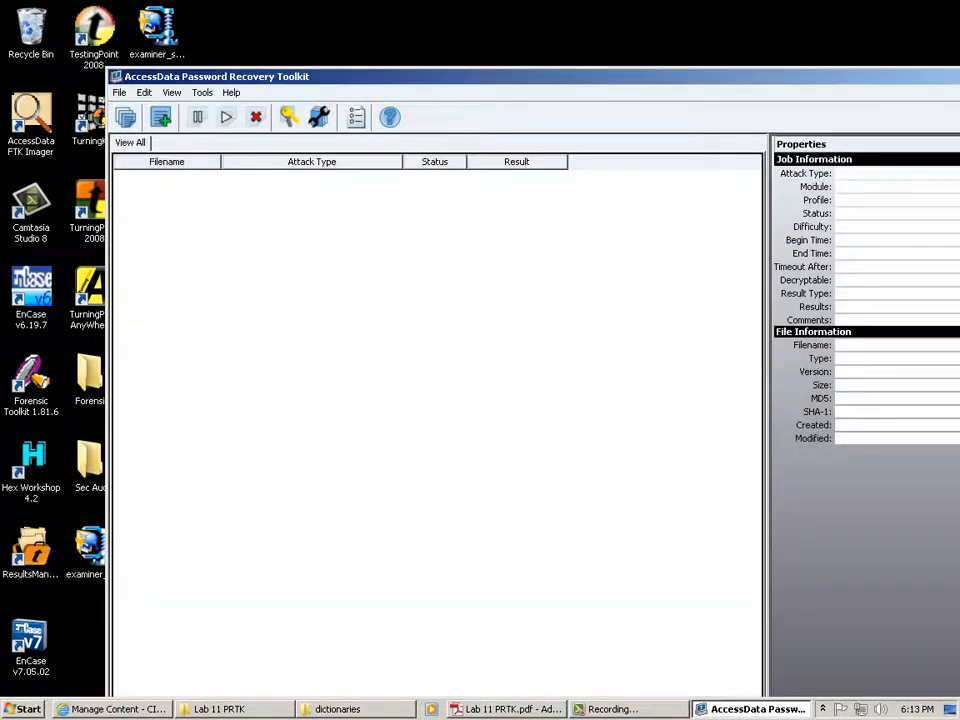
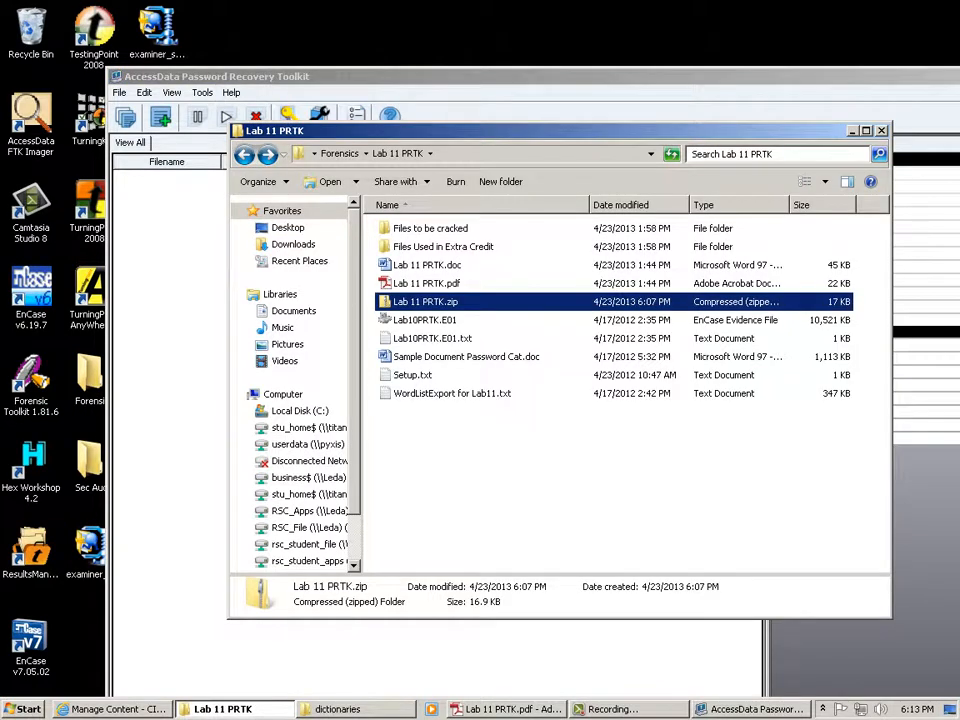
# Peek inside Lab 11 PRTK.zip, return to the Lab 11 PRTK folder, and bring up the zip's context menu.
pyautogui.doubleClick(425, 302)
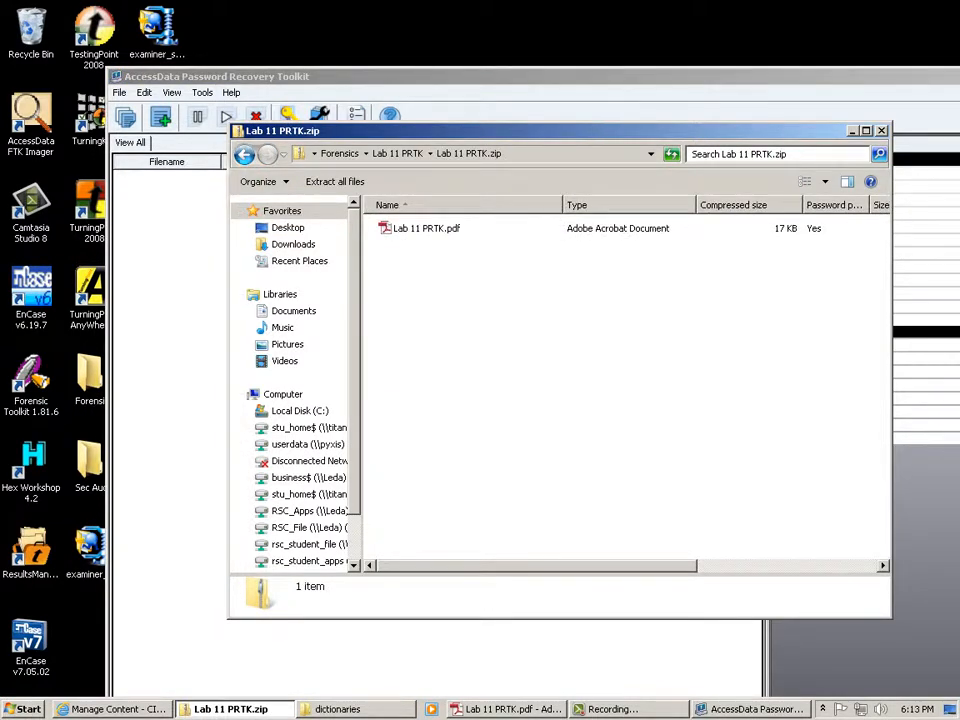
pyautogui.click(245, 154)
pyautogui.rightClick(418, 303)
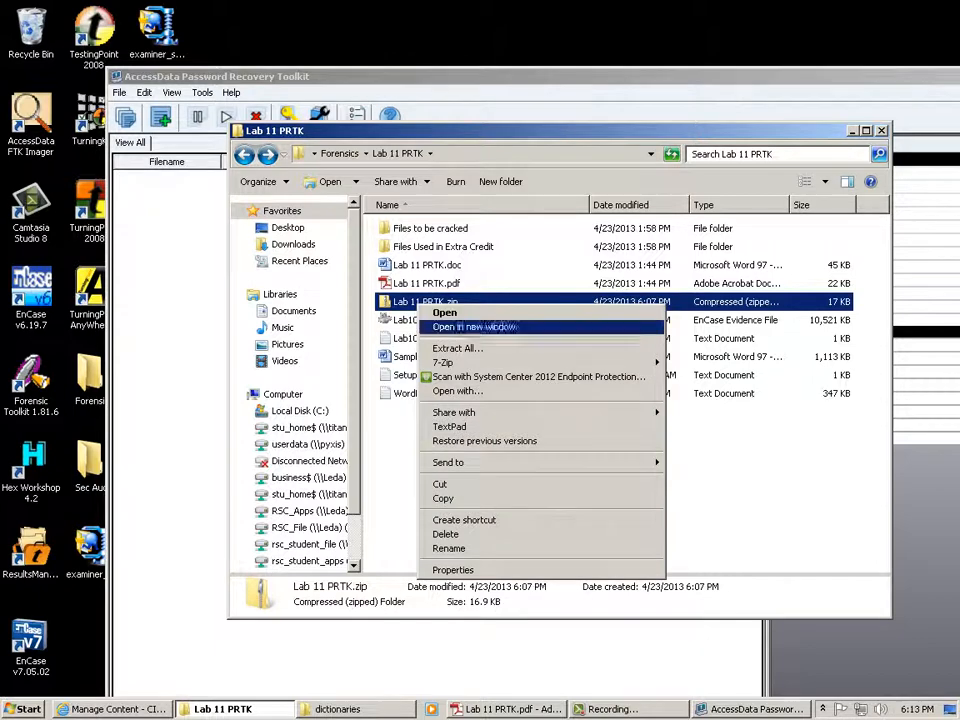
# Open Lab 11 PRTK.zip with 7-Zip, move the window aside, and open Lab 11 PRTK.pdf outside the archive.
pyautogui.moveTo(445, 362)
pyautogui.click(705, 362)
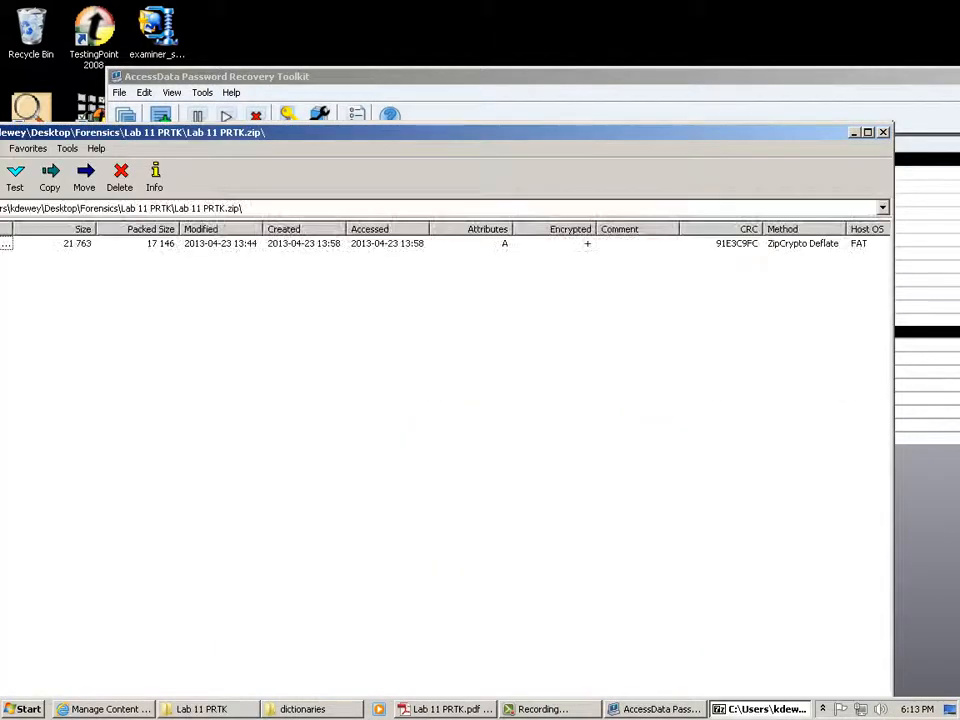
pyautogui.moveTo(200, 132); pyautogui.dragTo(546, 142)
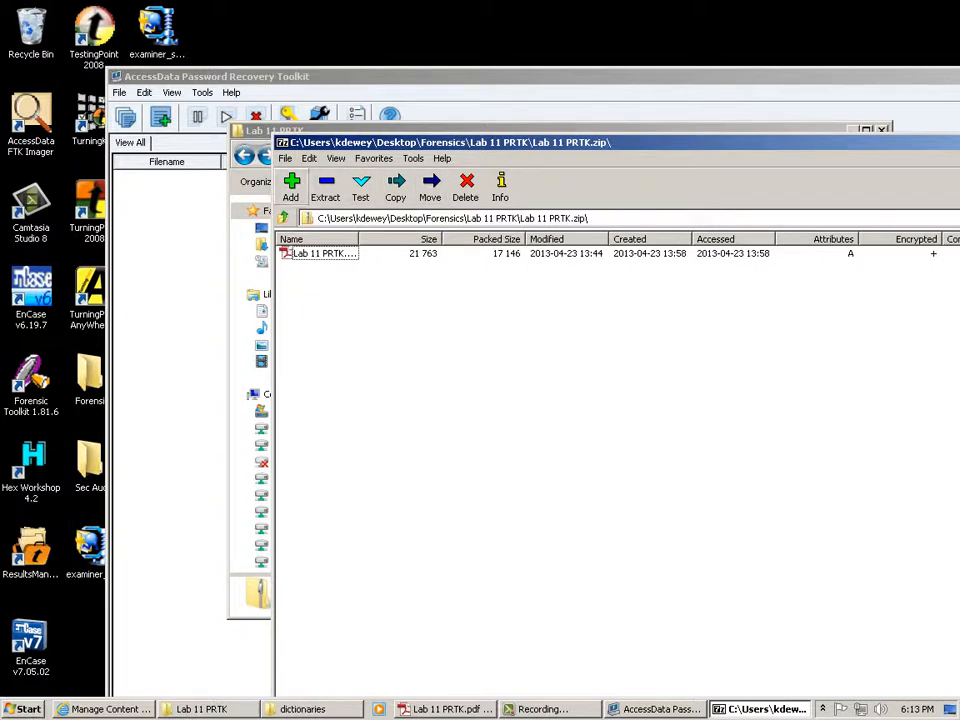
pyautogui.click(286, 158)
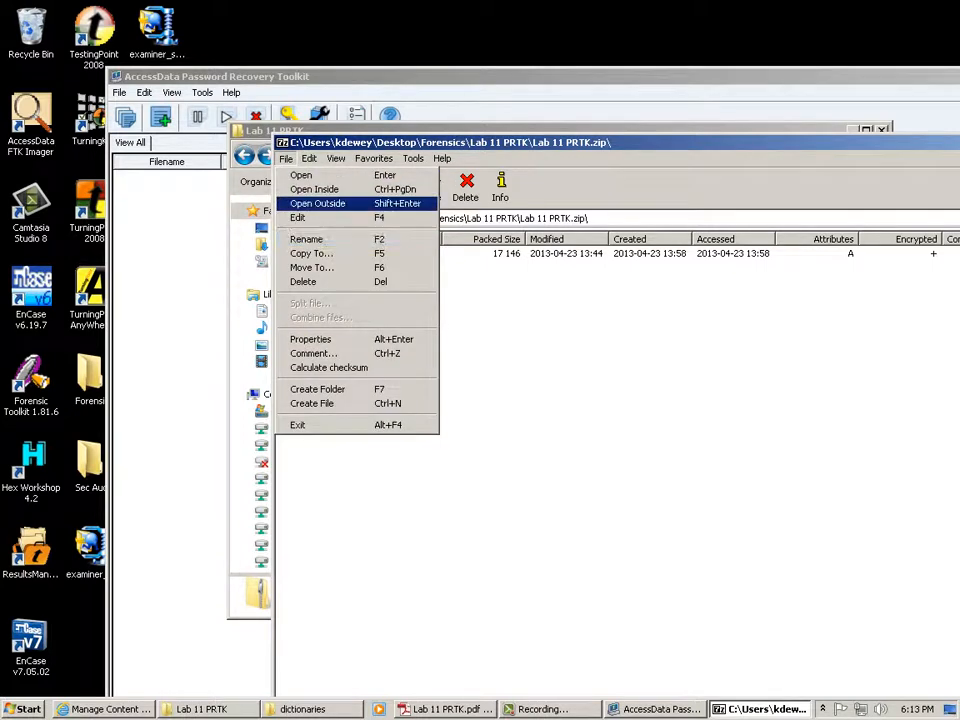
pyautogui.press('Return')
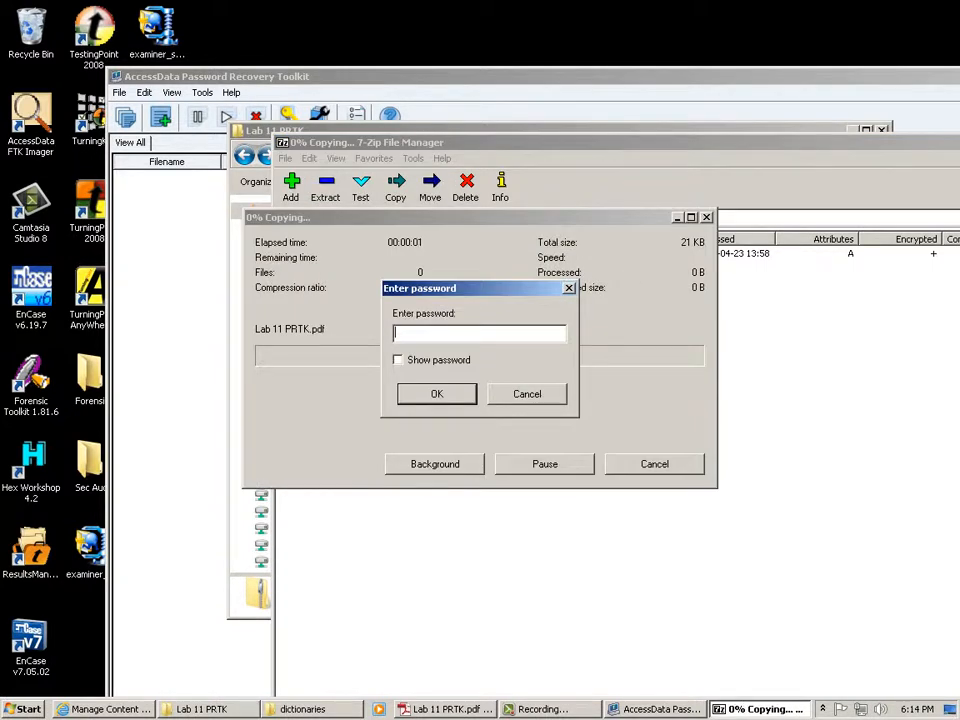
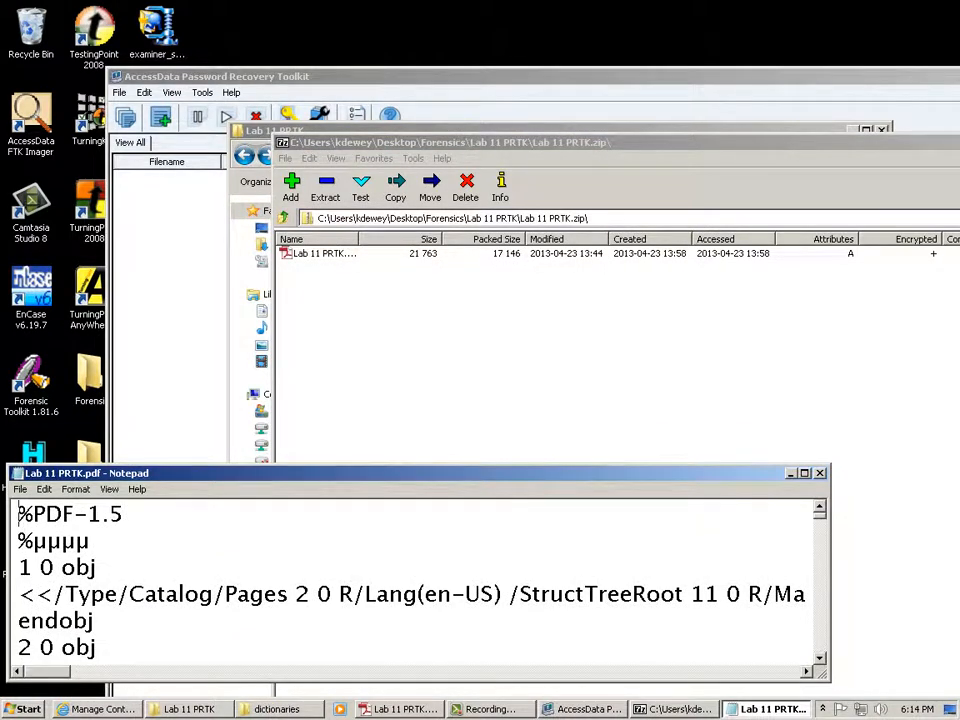
# Close the Notepad view of Lab 11 PRTK.pdf, then browse 7-Zip's File and Favorites menus and the window menu.
pyautogui.hotkey('alt', 'F4')
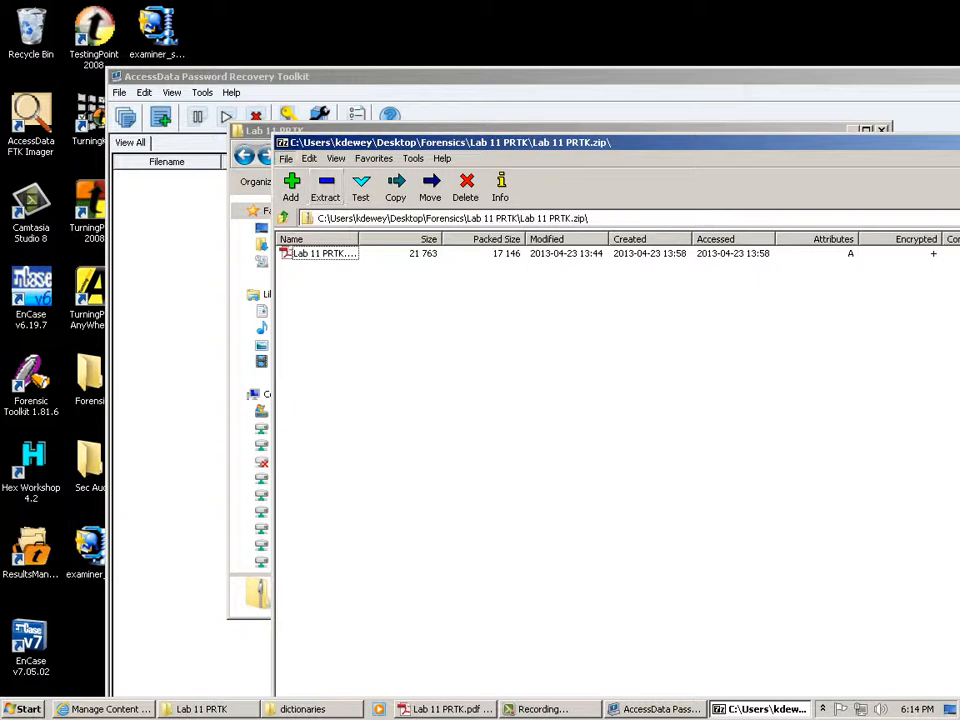
pyautogui.click(286, 158)
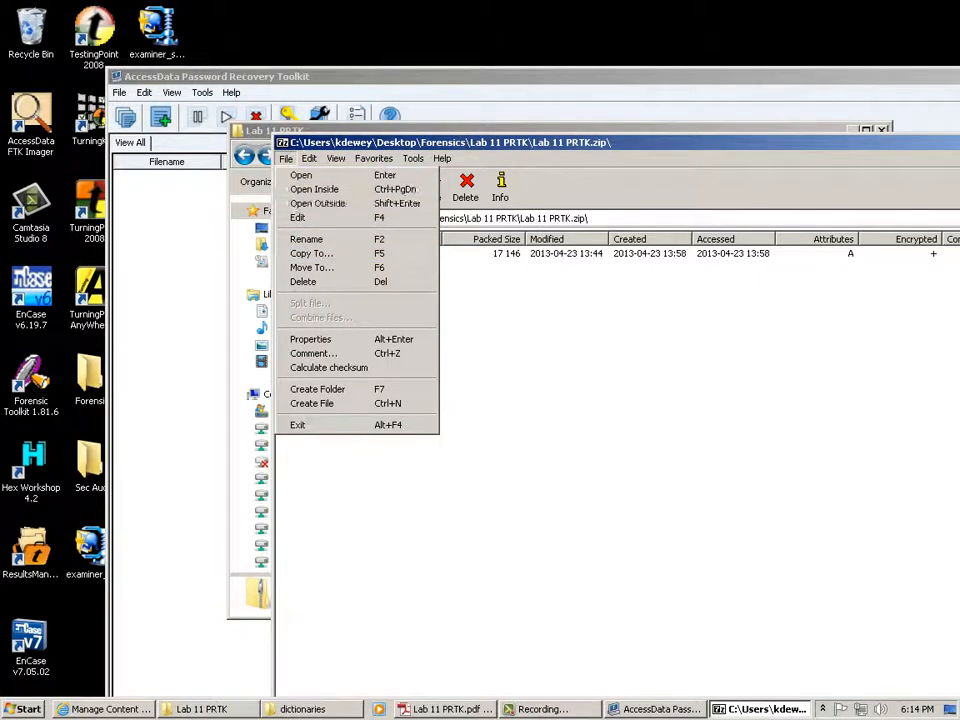
pyautogui.moveTo(310, 159)
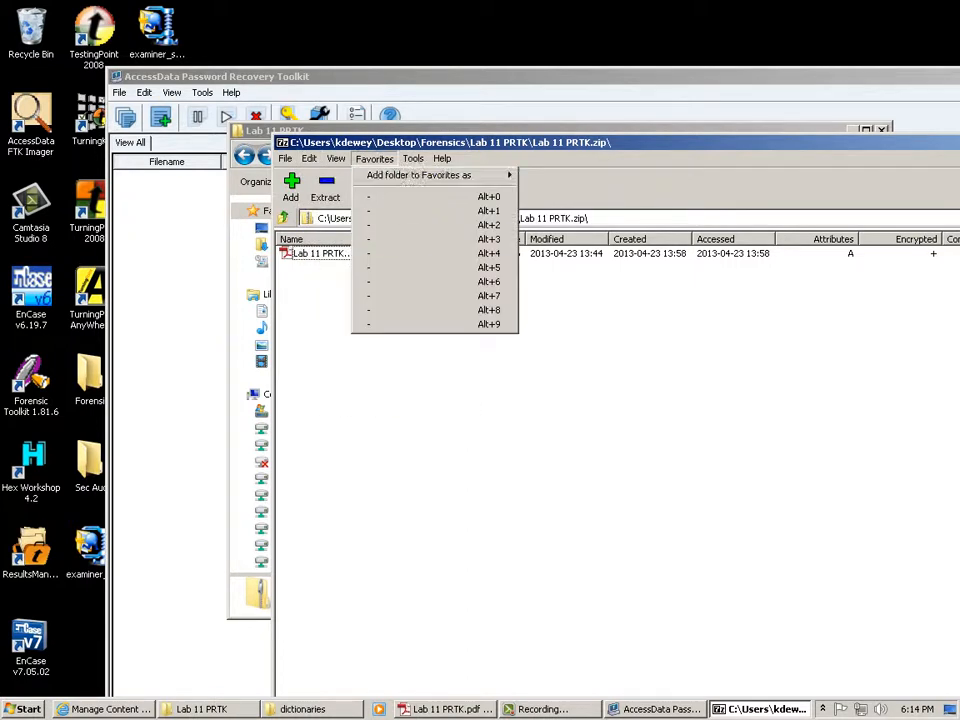
pyautogui.click(374, 158)
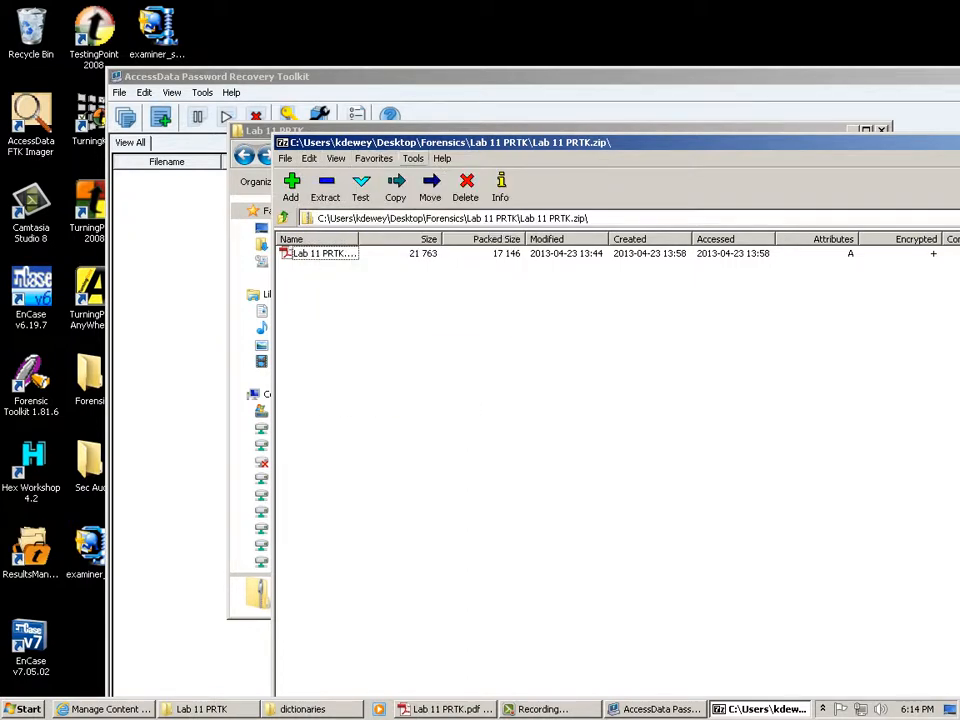
pyautogui.click(283, 143)
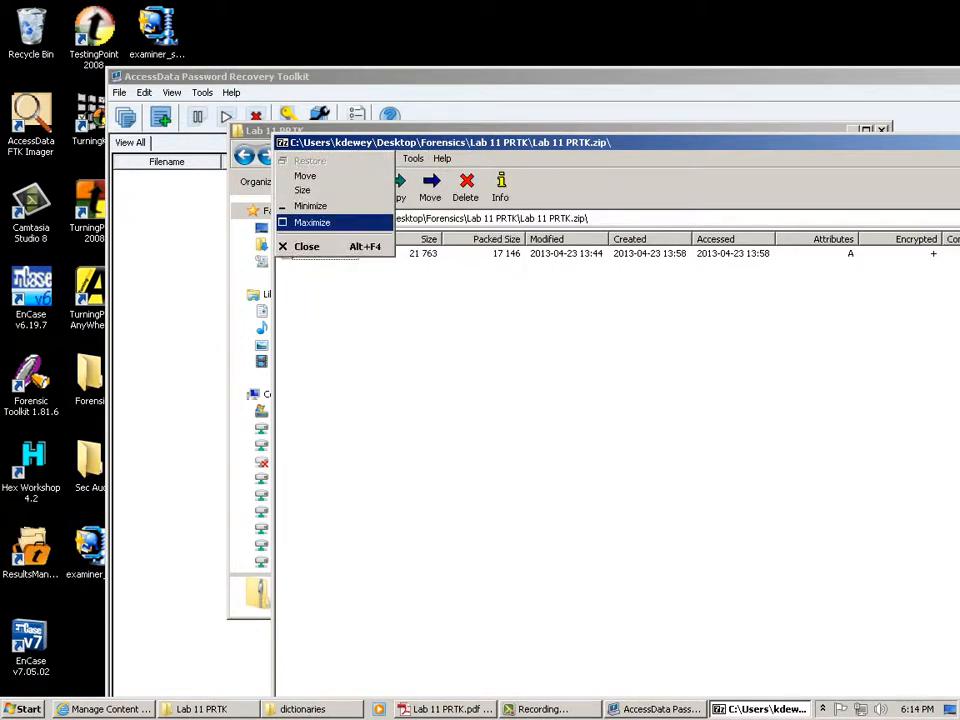
# Close 7-Zip and delete Lab 11 PRTK.zip in Explorer.
pyautogui.press('Return')
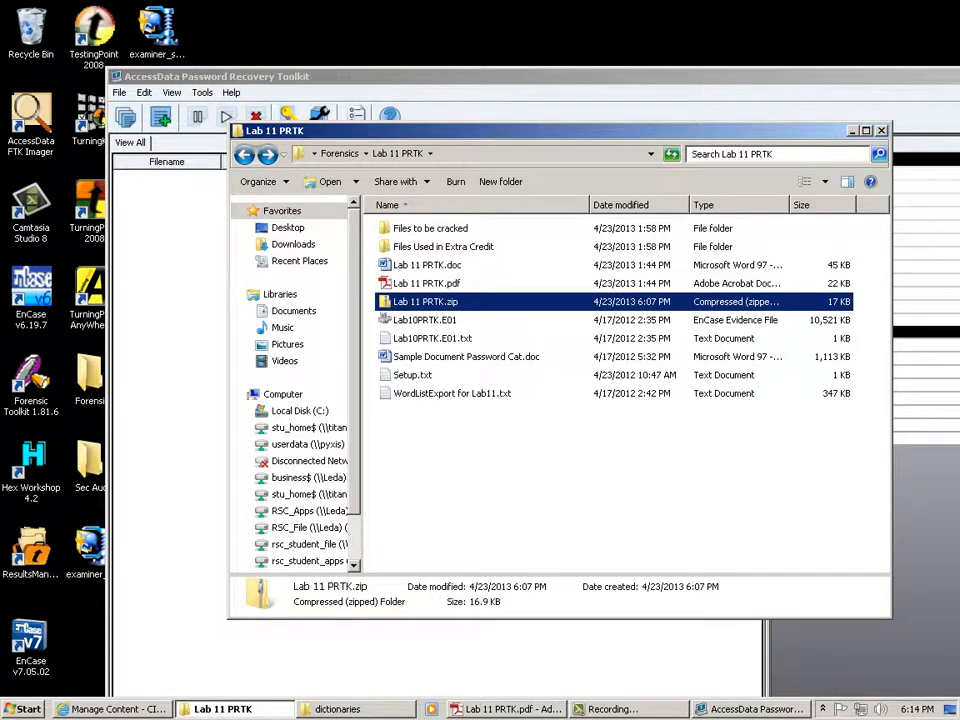
pyautogui.rightClick(425, 301)
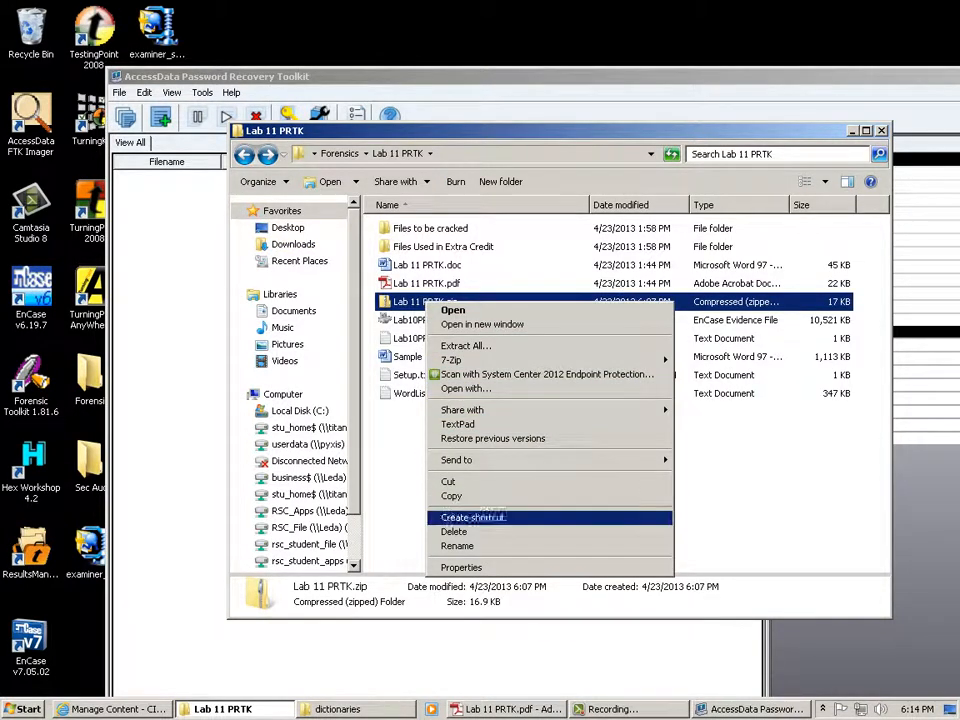
pyautogui.click(455, 531)
pyautogui.press('Return')
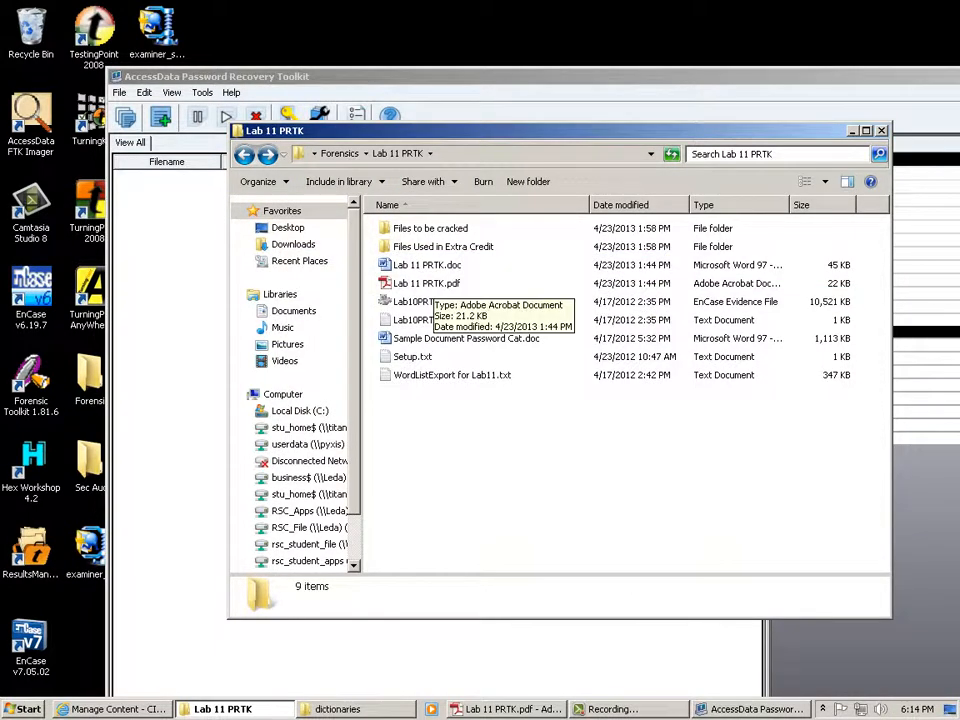
# Start adding Lab 11 PRTK.pdf to a new zip archive and enter an encryption password.
pyautogui.rightClick(433, 283)
pyautogui.moveTo(600, 332)
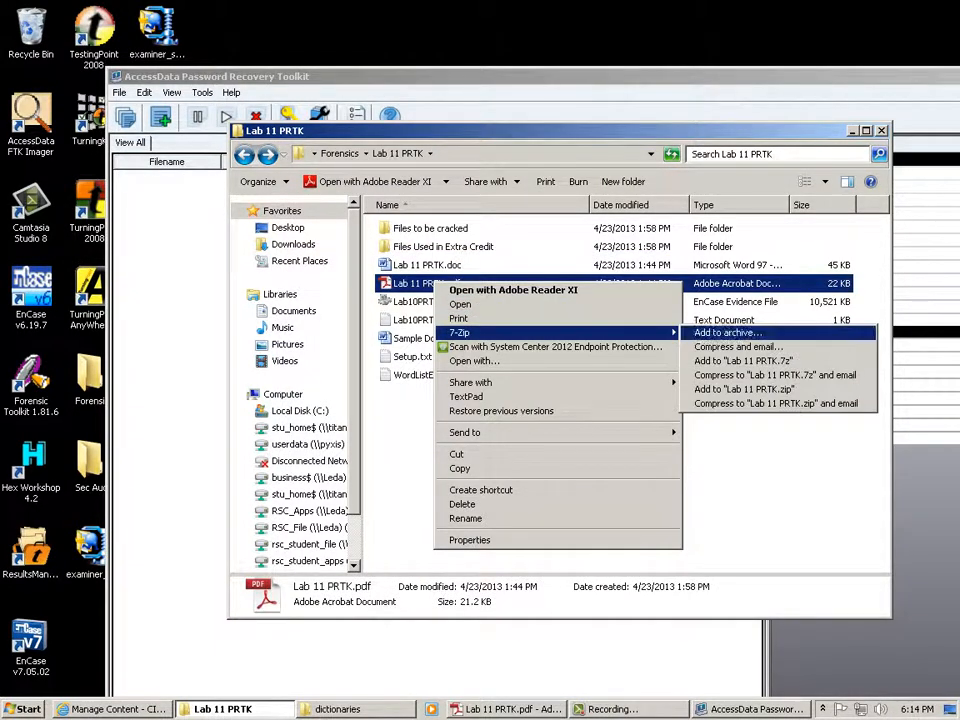
pyautogui.click(720, 332)
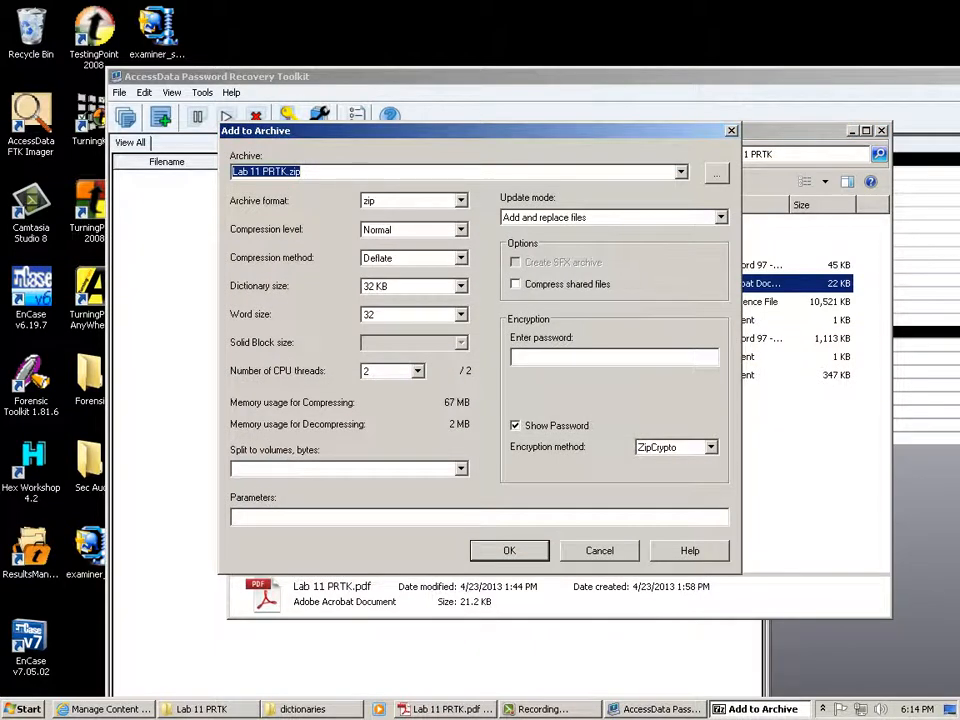
pyautogui.click(580, 357)
pyautogui.write('e')
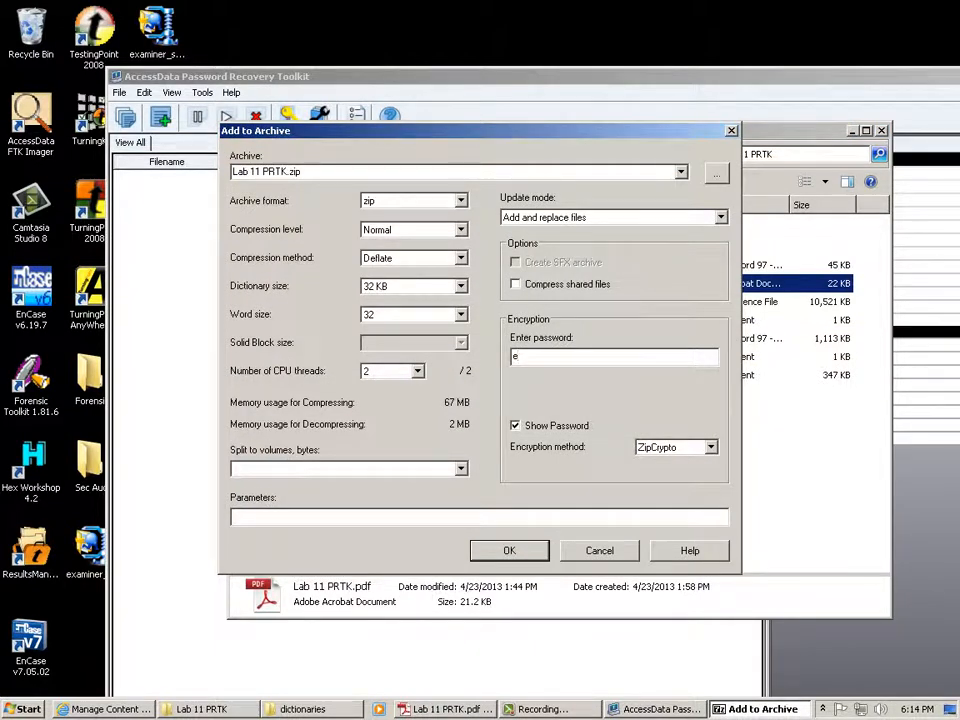
pyautogui.press('BackSpace')
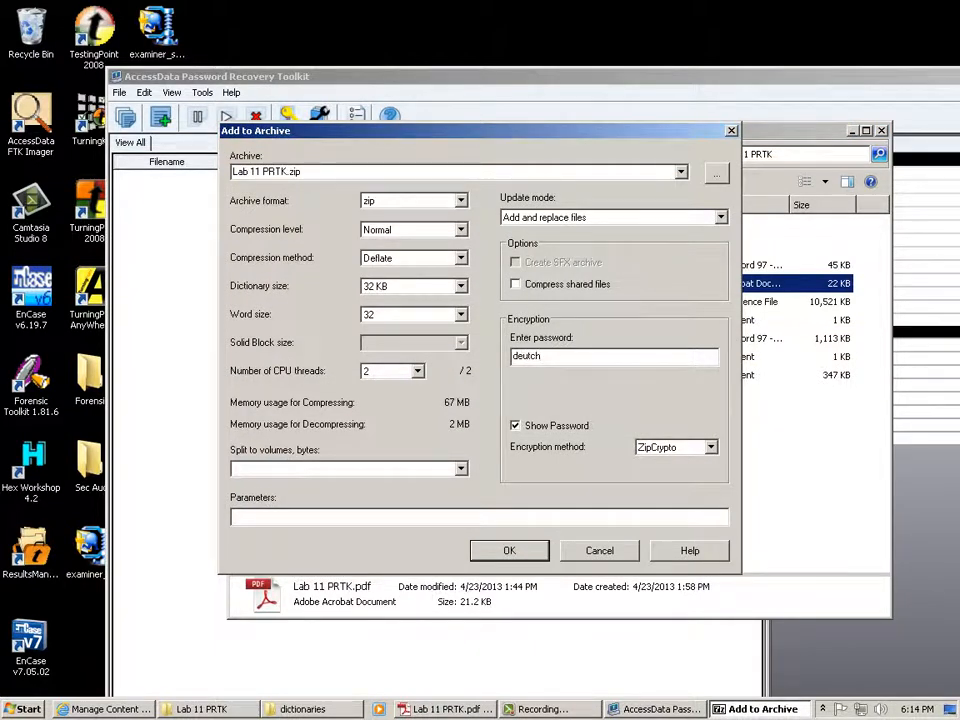
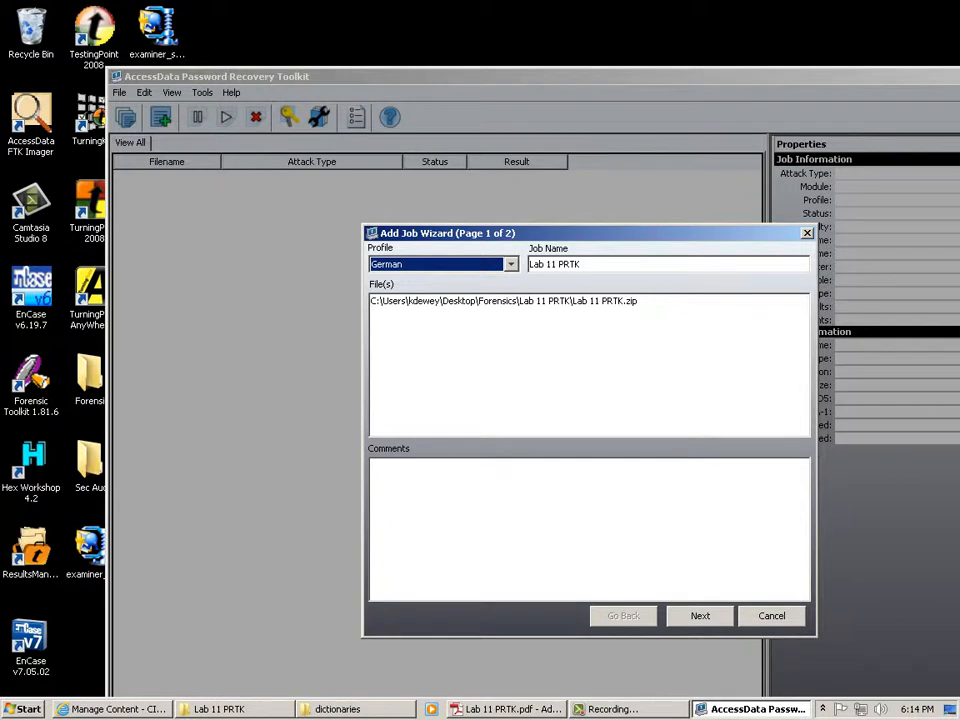
# Finish the wizard to queue the Lab 11 PRTK German-profile ZIP dictionary job and open its properties.
pyautogui.click(700, 616)
pyautogui.click(700, 616)
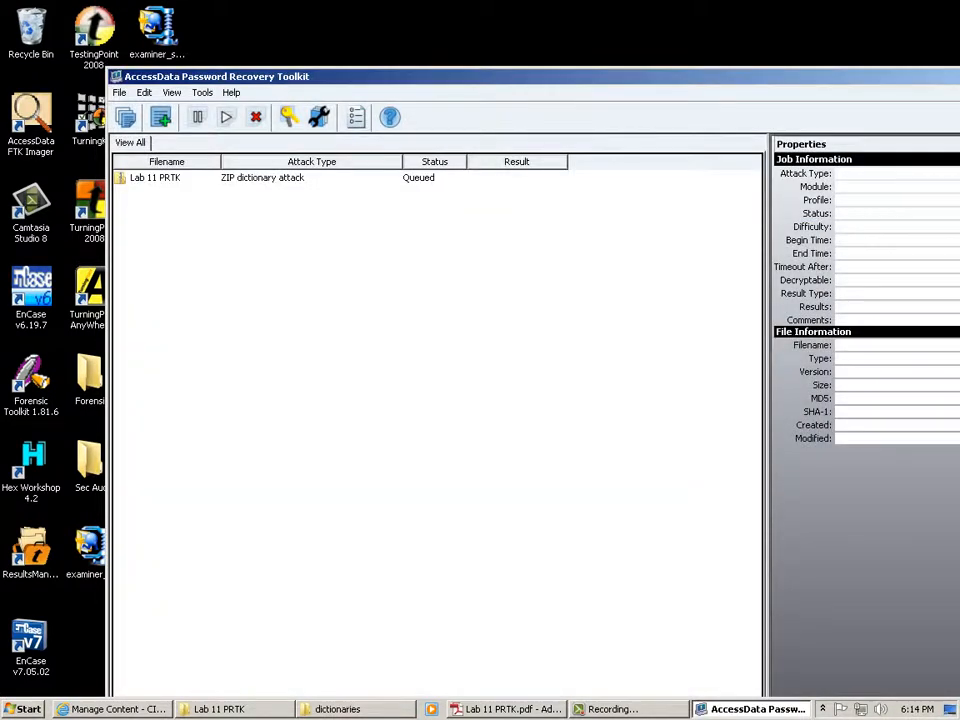
pyautogui.doubleClick(155, 177)
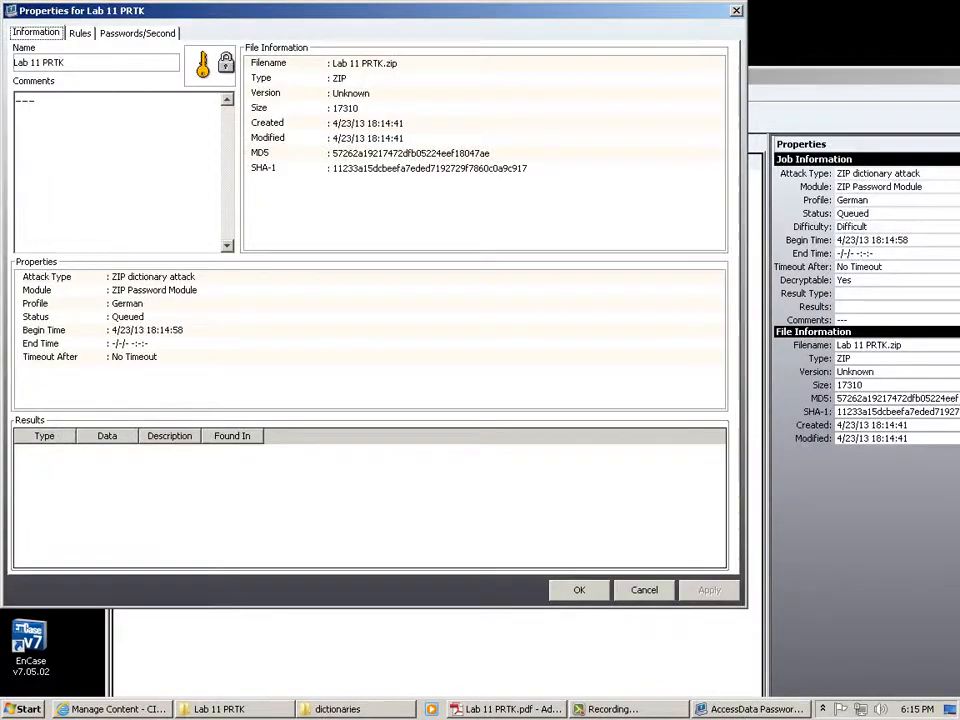
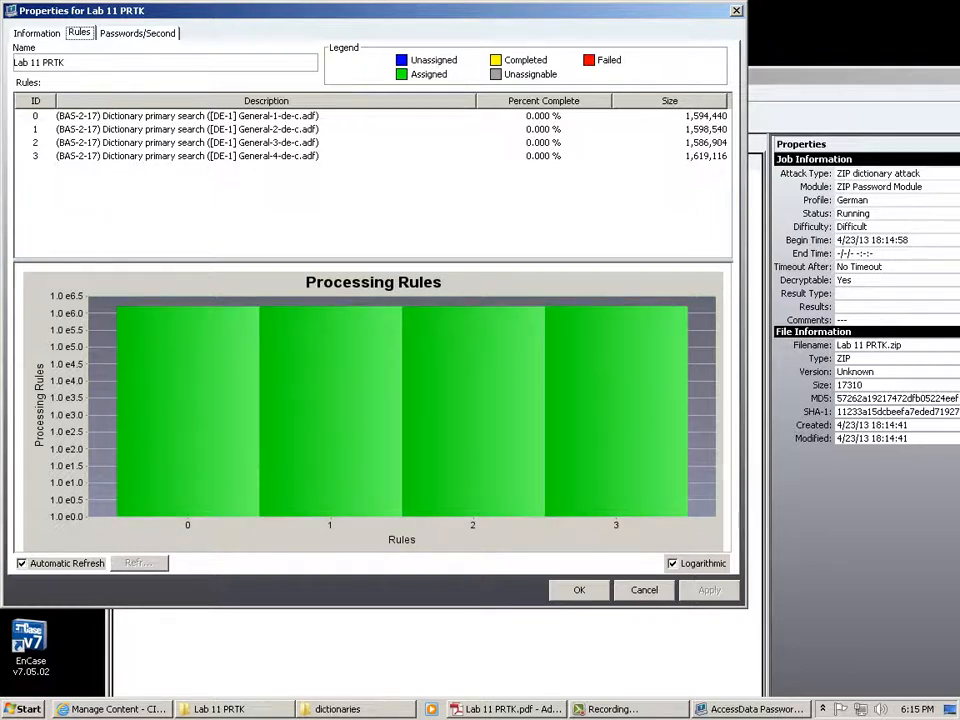
# Dismiss the Lab 11 PRTK properties so the job list shows the ZIP attack finishing.
pyautogui.press('Return')
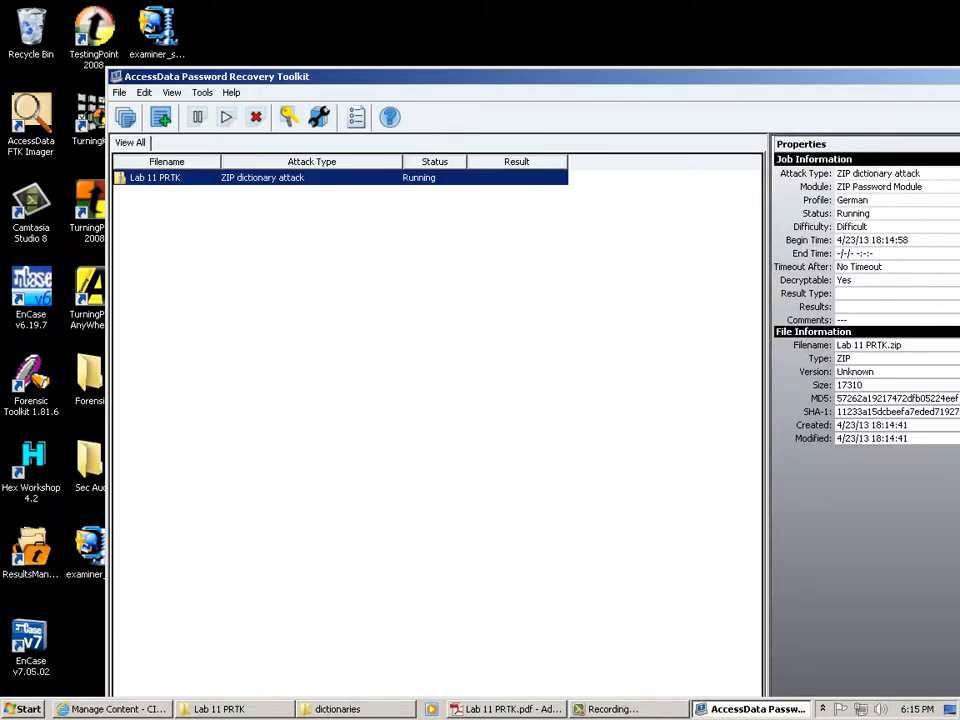
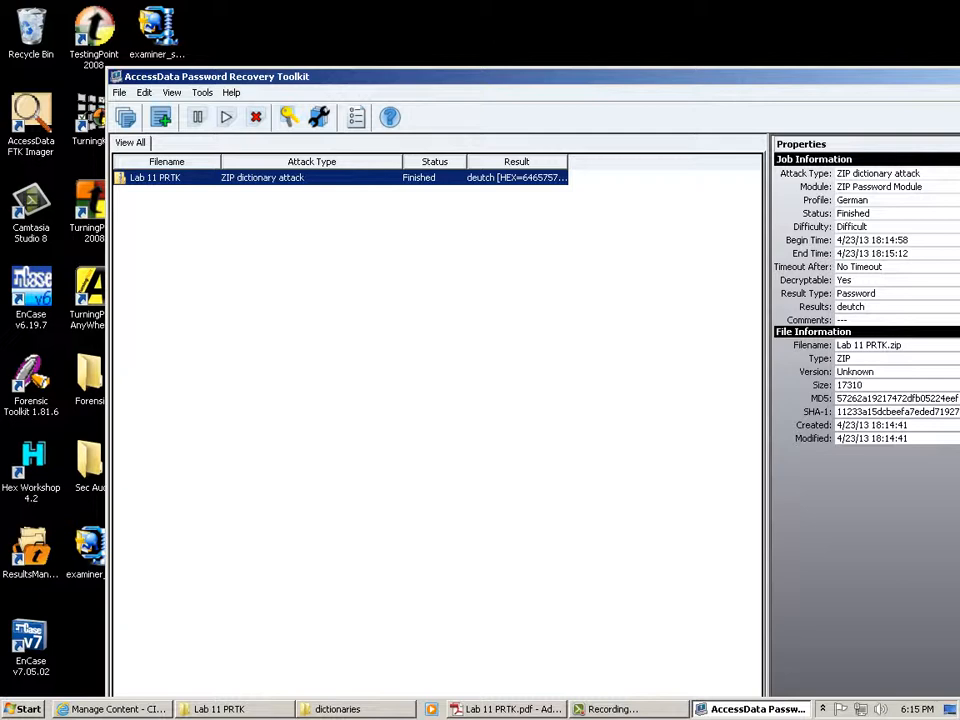
pyautogui.press('Return')
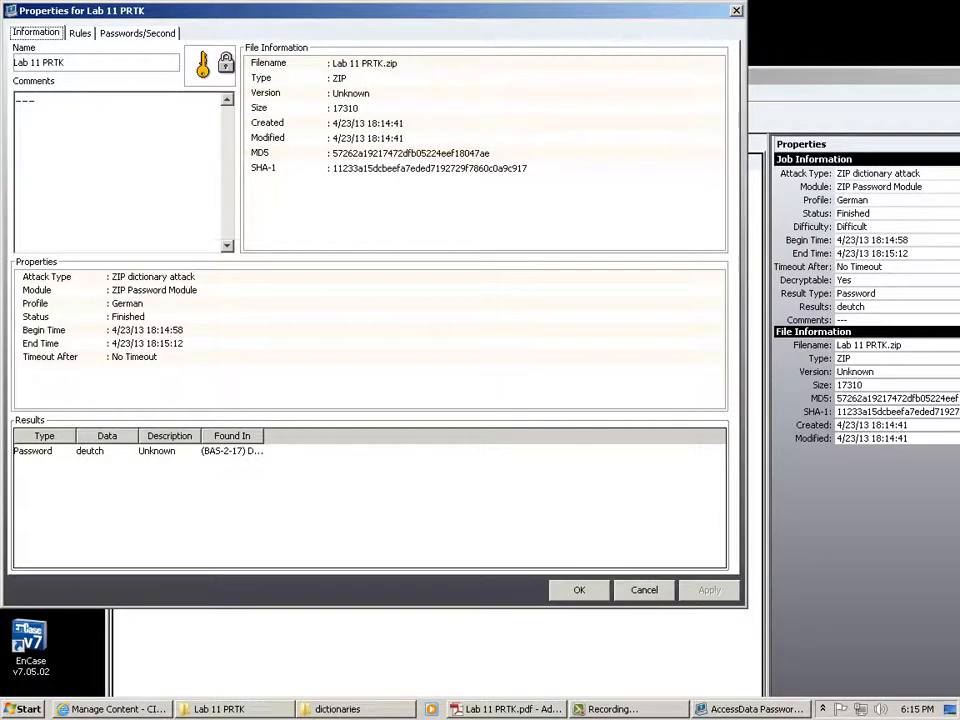
pyautogui.click(89, 451)
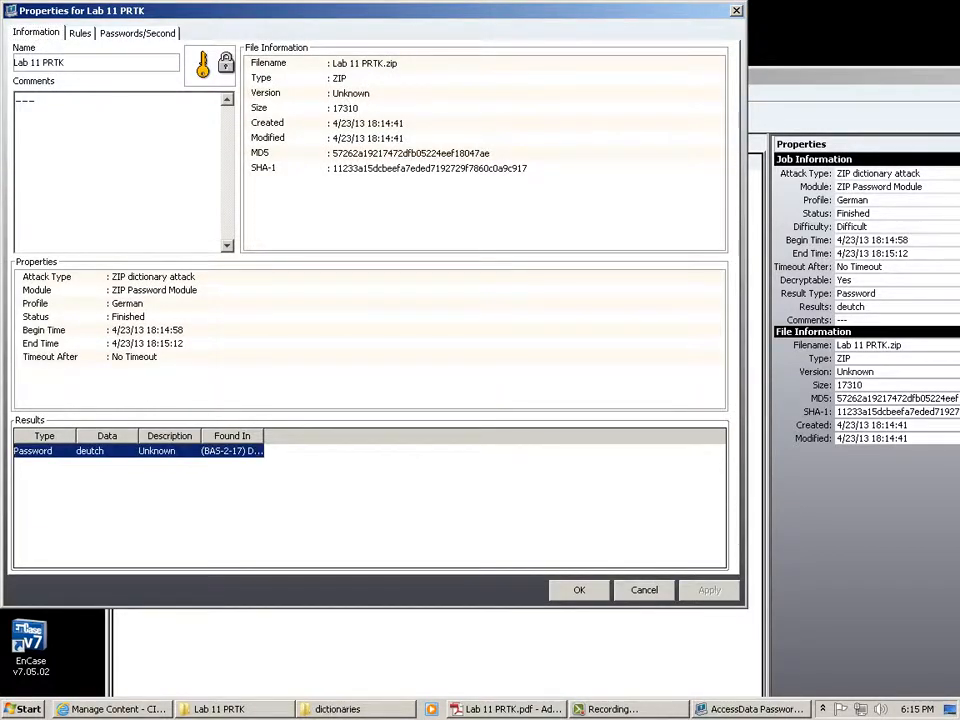
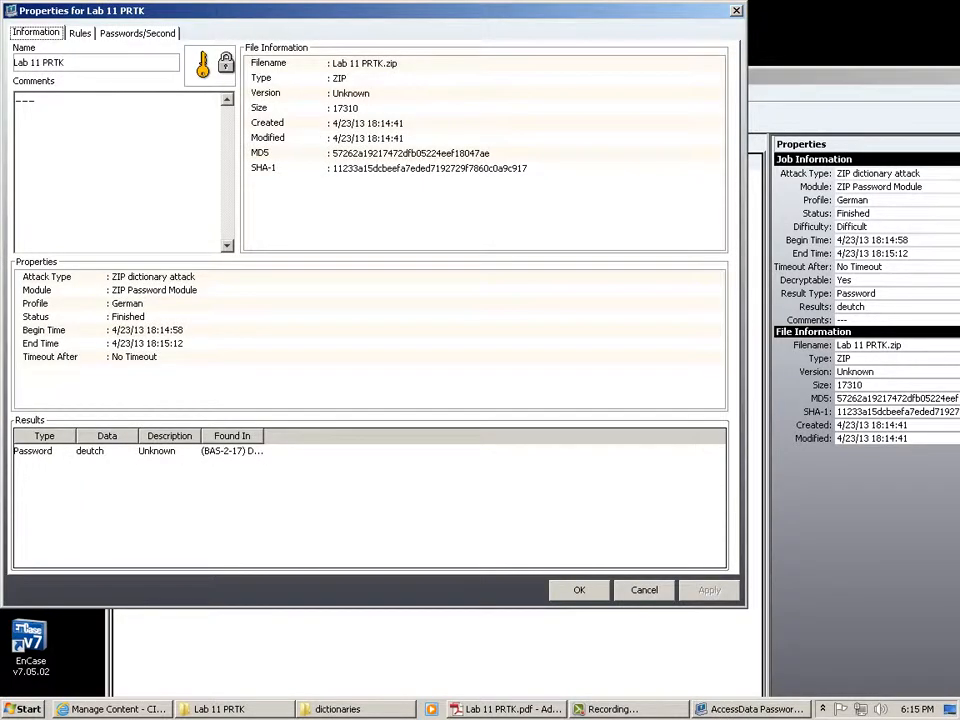
pyautogui.click(80, 33)
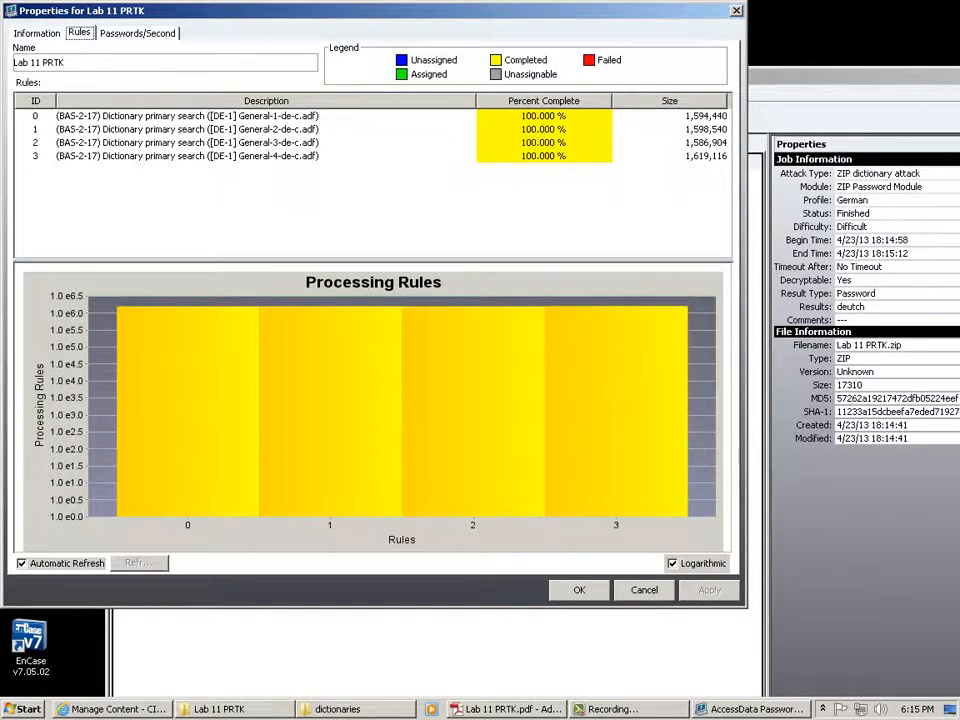
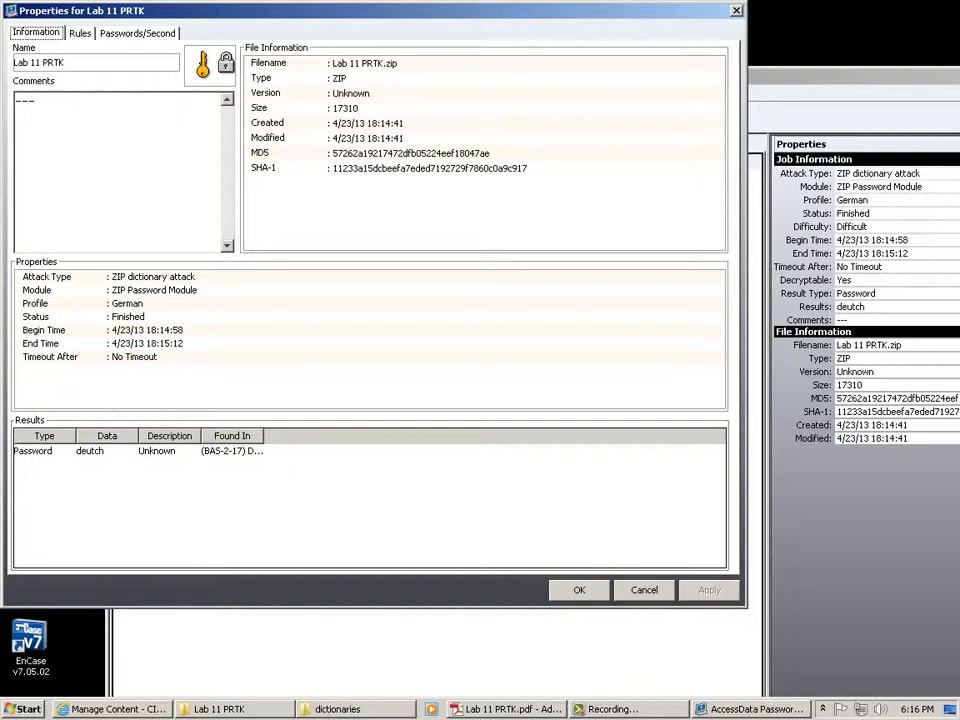
pyautogui.moveTo(263, 436); pyautogui.dragTo(557, 436)
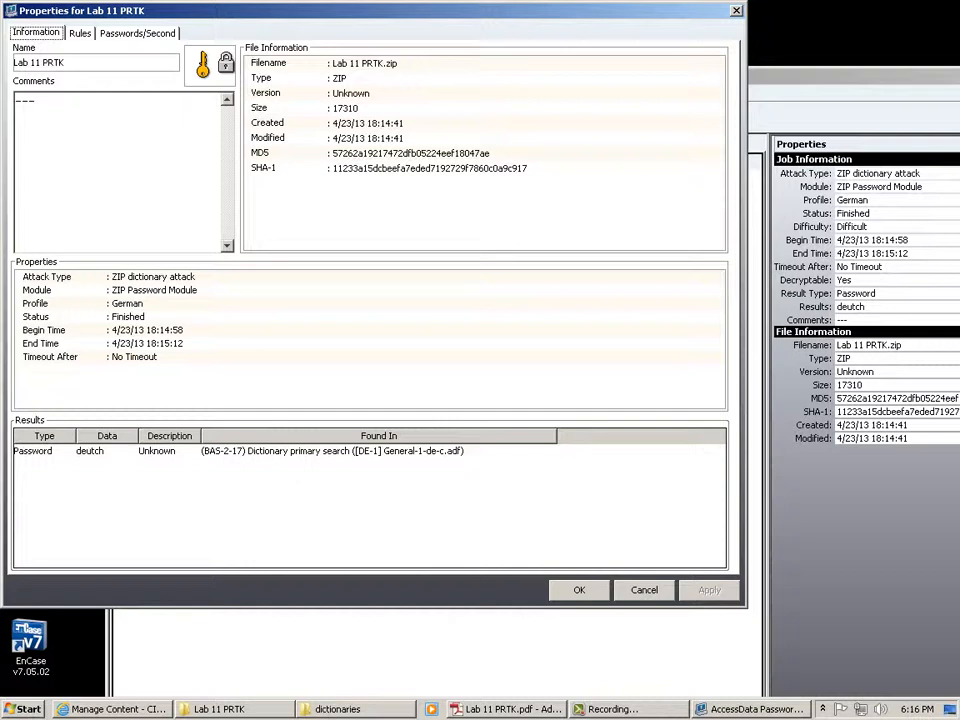
pyautogui.moveTo(557, 436); pyautogui.dragTo(311, 436)
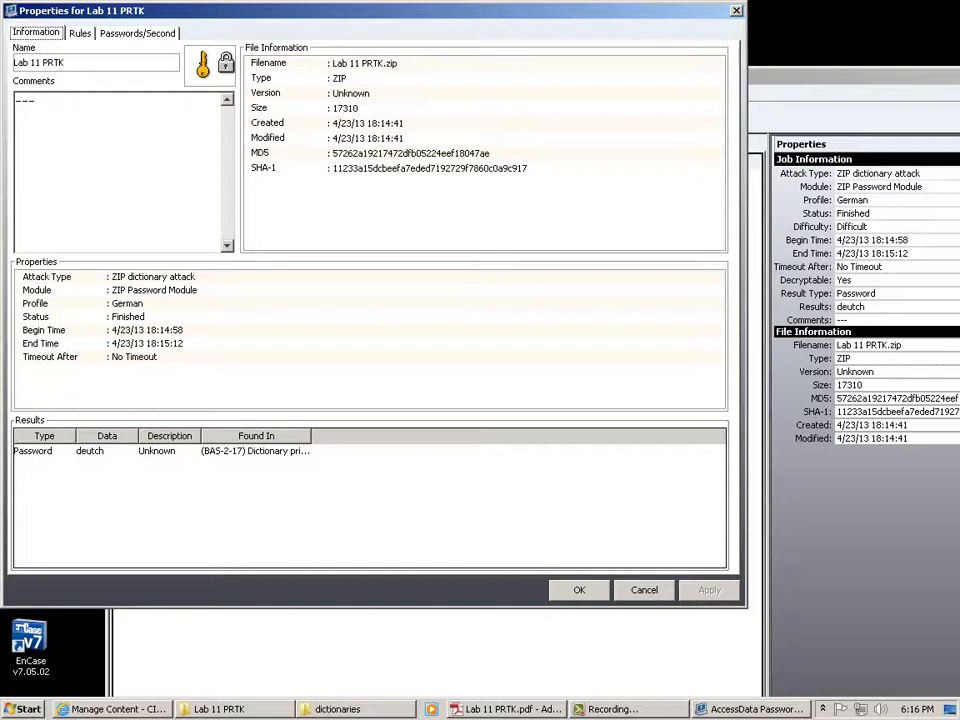
pyautogui.moveTo(311, 436); pyautogui.dragTo(531, 436)
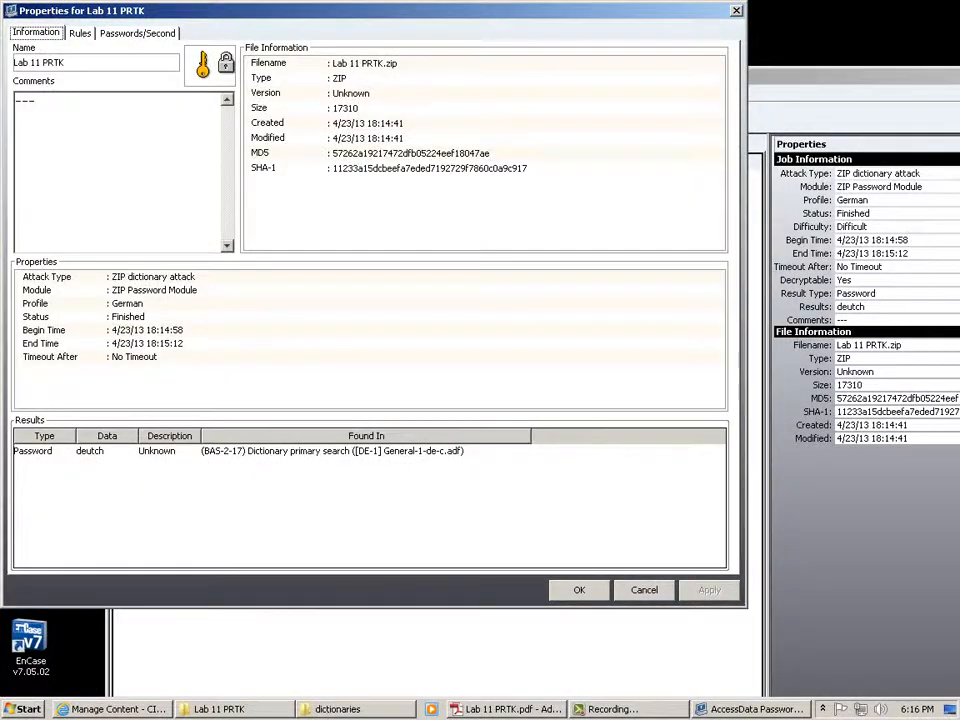
pyautogui.click(200, 451)
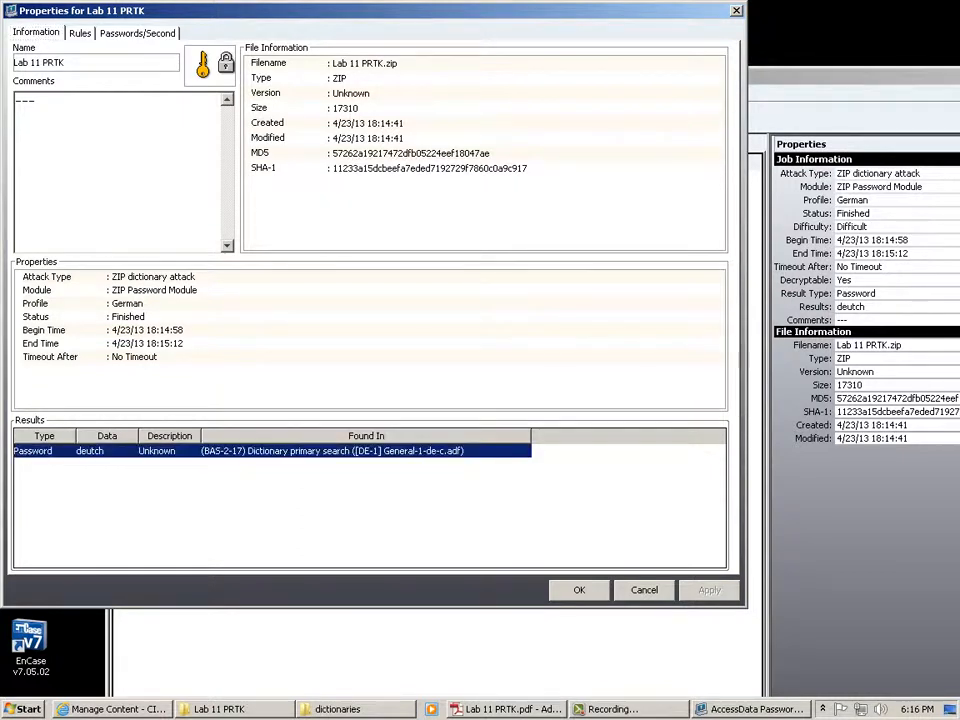
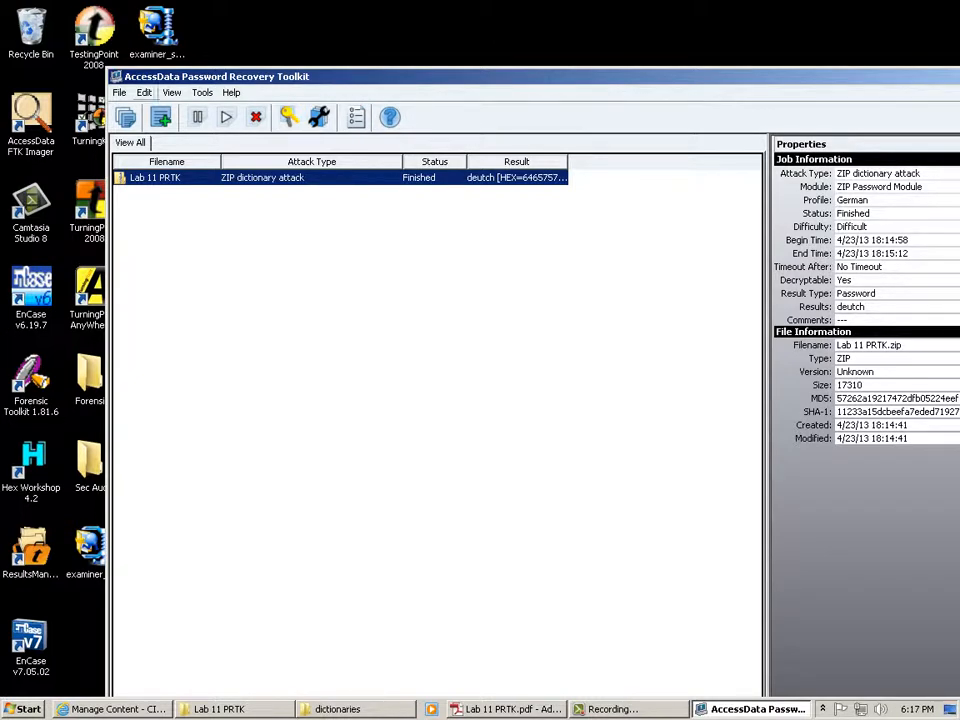
# Create a new untitled recovery profile from the Manage Profiles window under Edit > Profiles.
pyautogui.click(144, 92)
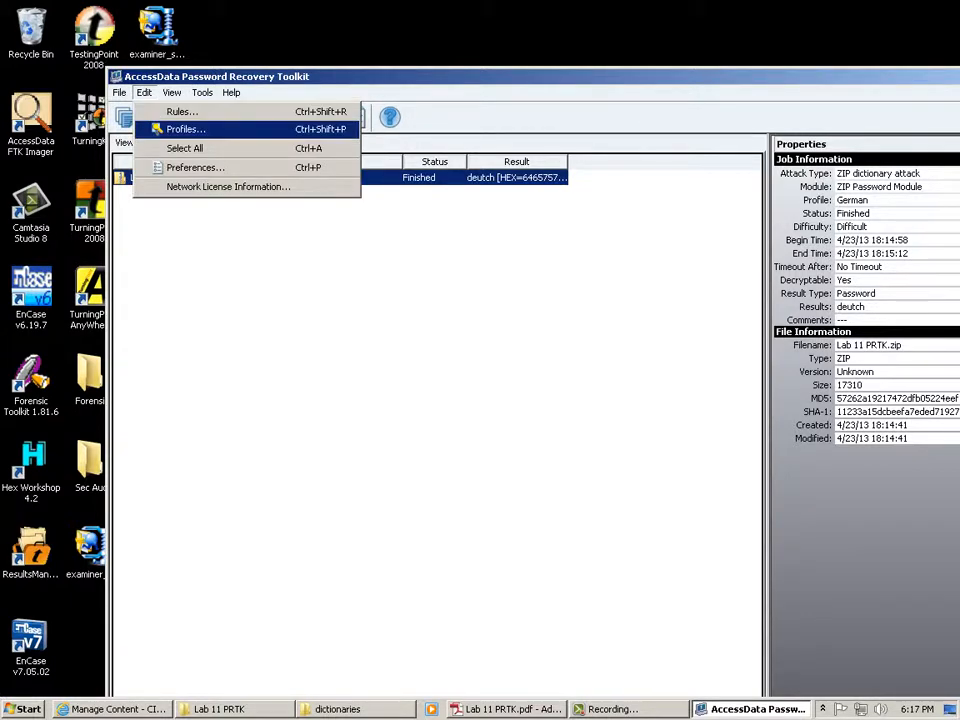
pyautogui.click(185, 129)
pyautogui.click(691, 321)
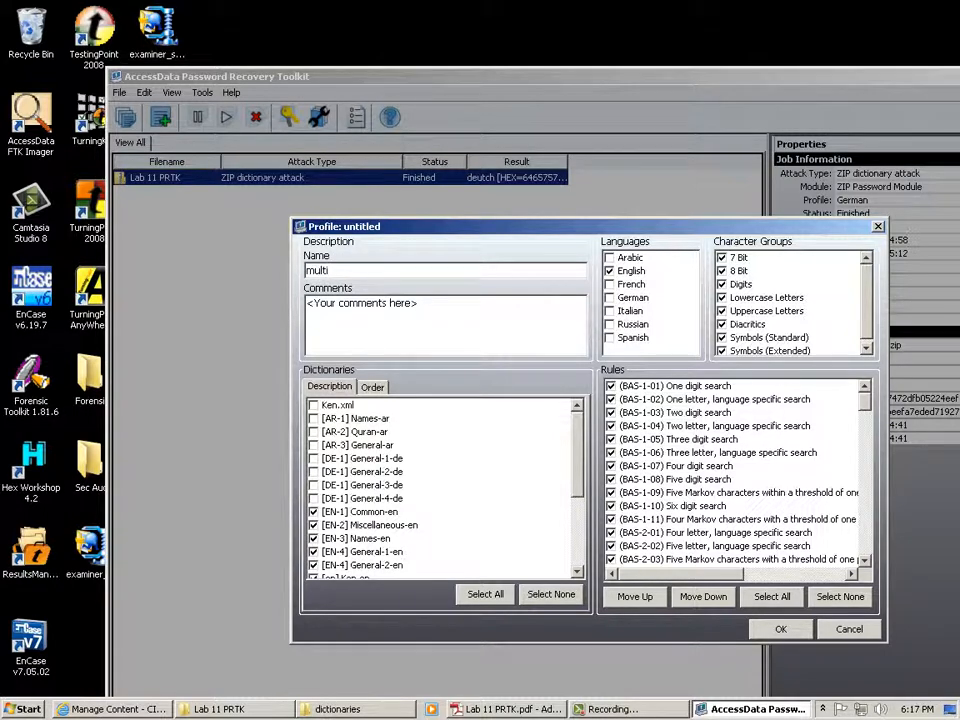
# Add German, Italian, Russian and Spanish to the new profile's languages.
pyautogui.click(610, 298)
pyautogui.click(610, 311)
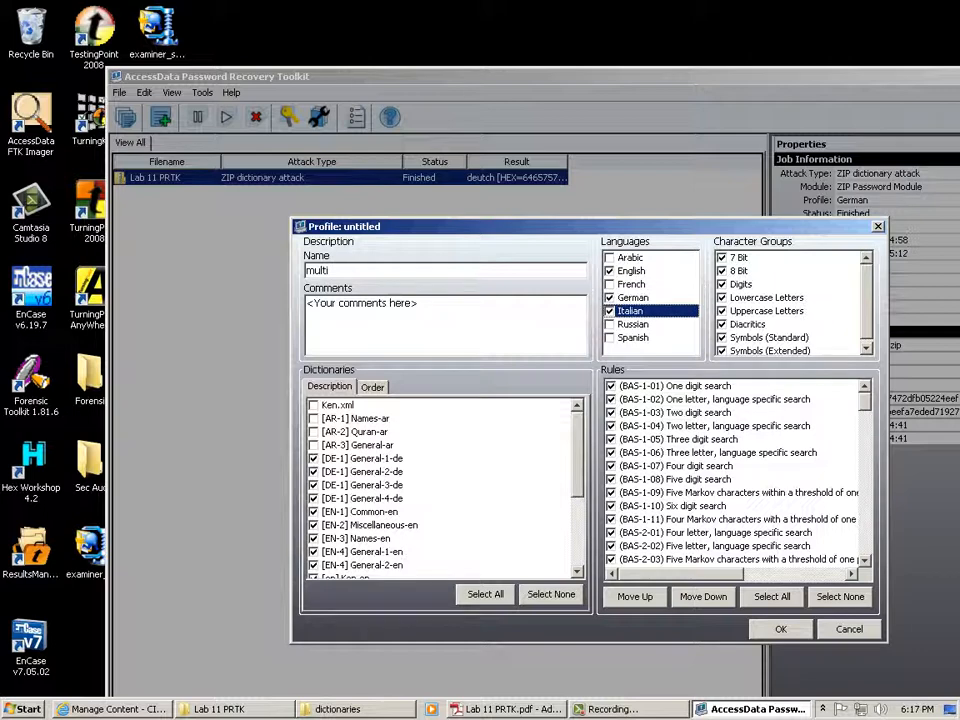
pyautogui.click(610, 324)
pyautogui.click(610, 338)
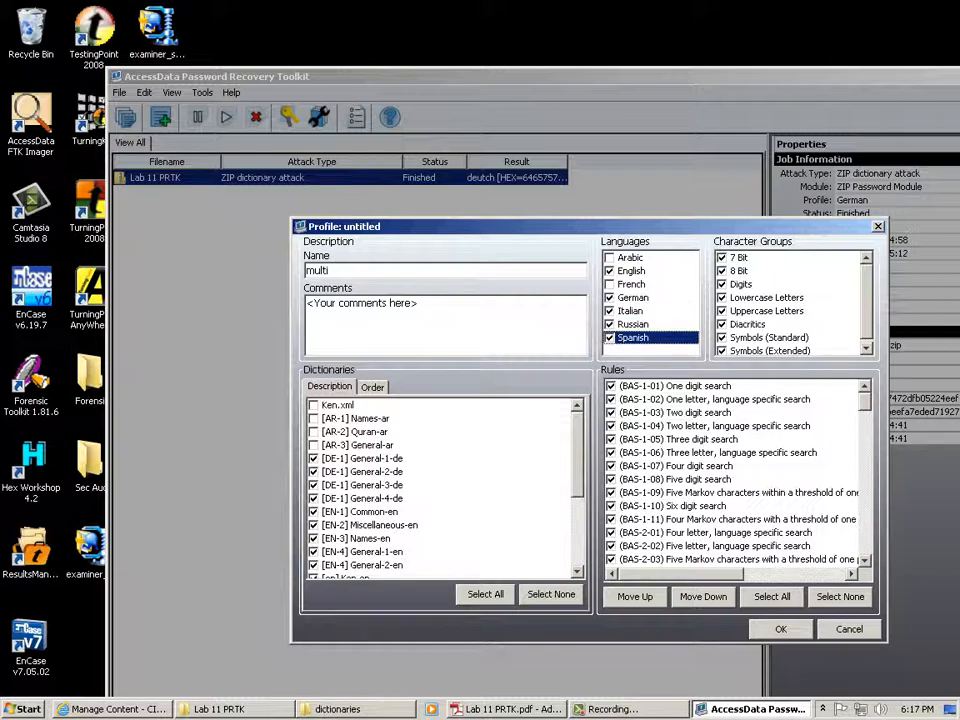
# Enable only rule BAS-2-17, add French, and save the multi profile.
pyautogui.click(840, 596)
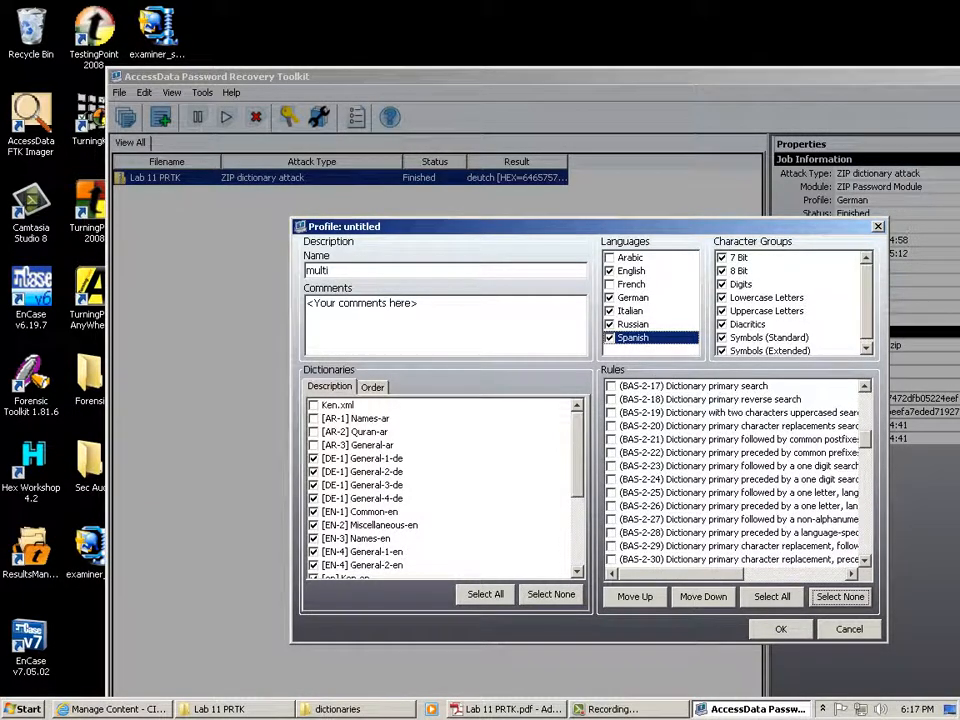
pyautogui.click(611, 386)
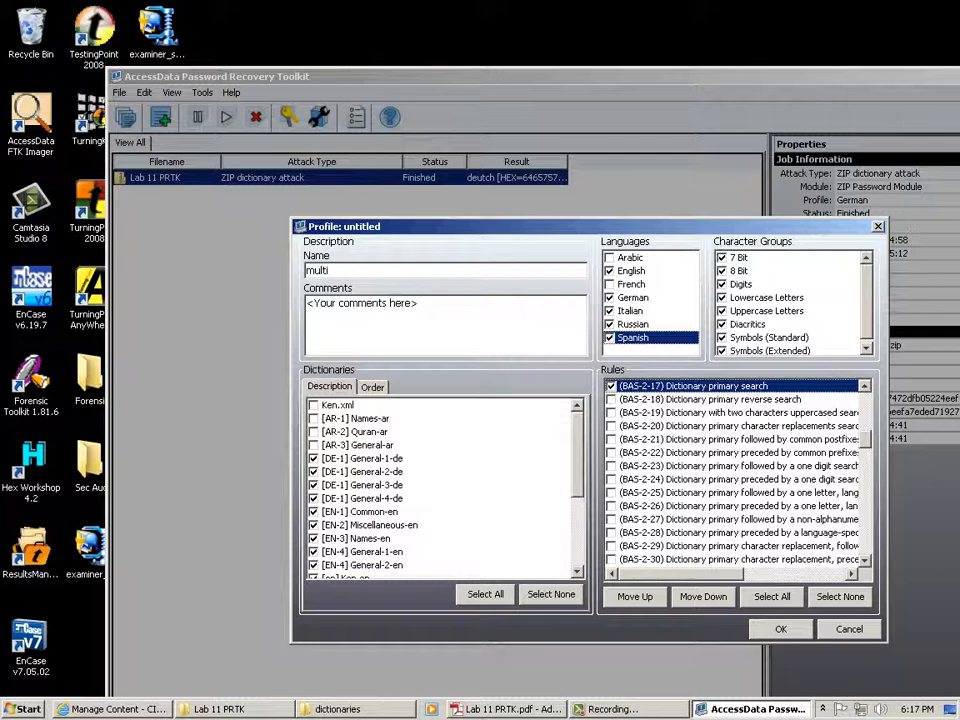
pyautogui.click(610, 285)
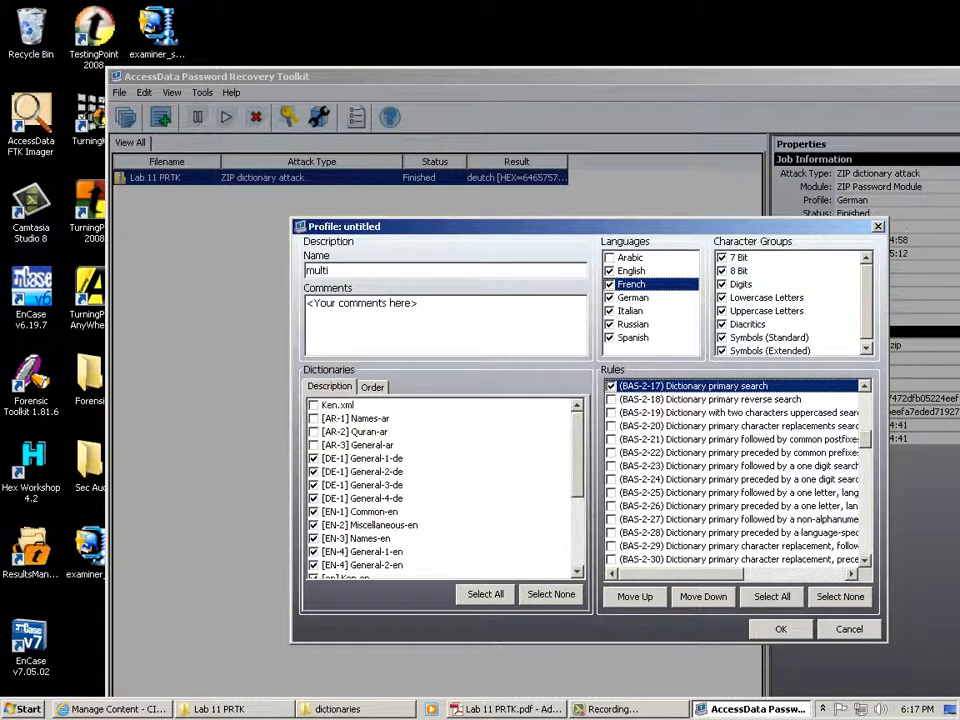
pyautogui.press('Return')
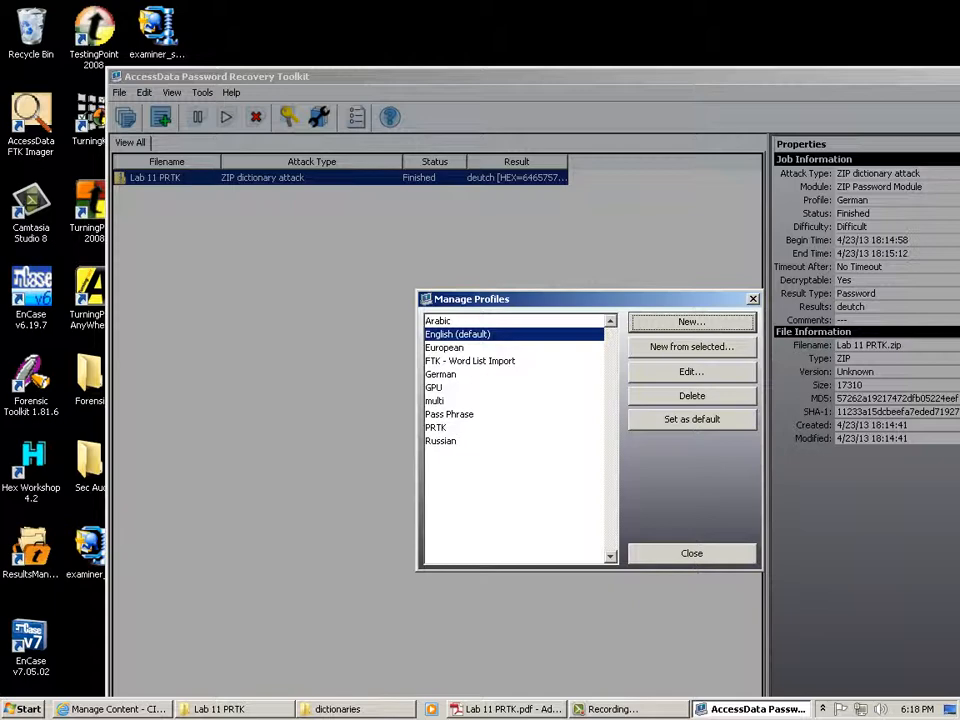
# Dismiss the Manage Profiles window, leaving the finished Lab 11 PRTK job visible.
pyautogui.press('Escape')
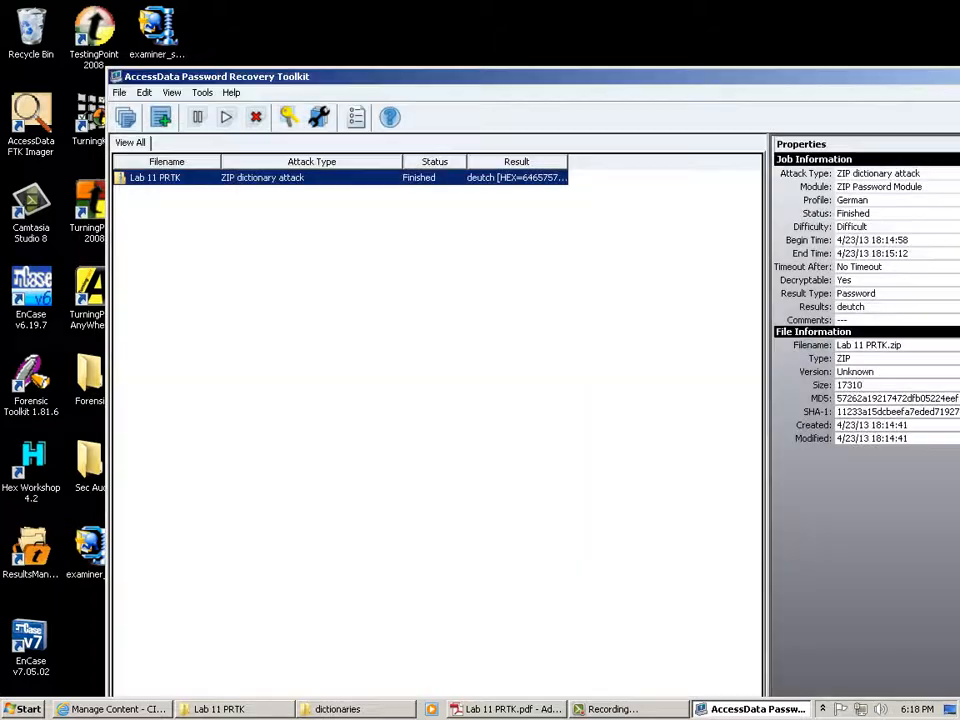
# Close the Password Recovery Toolkit and switch back to the Lab 11 PRTK Explorer folder.
pyautogui.moveTo(400, 76); pyautogui.dragTo(229, 81)
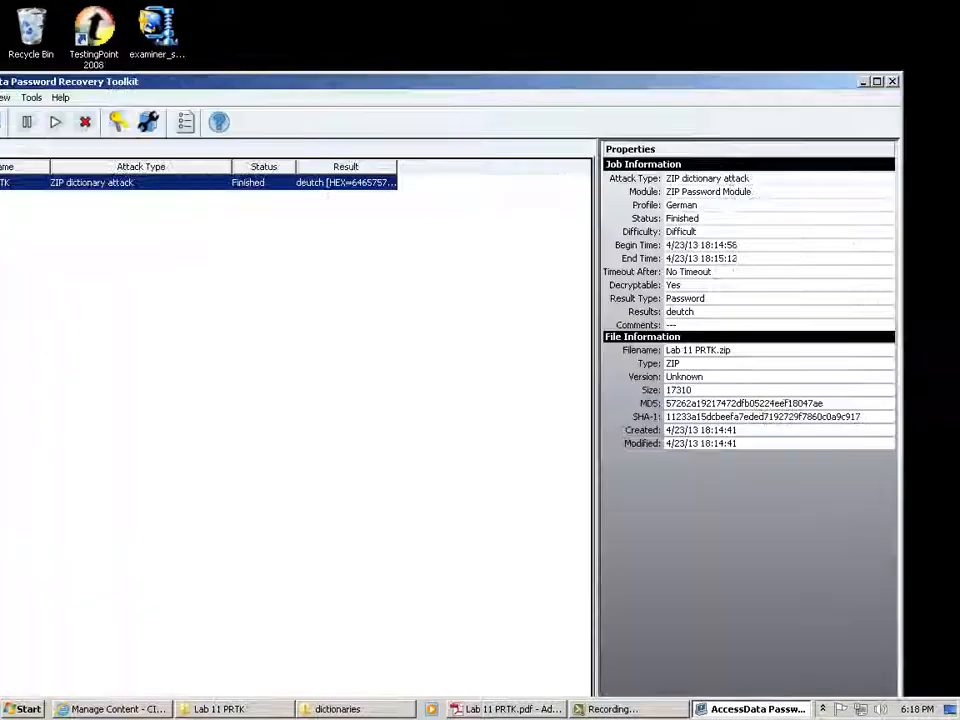
pyautogui.hotkey('alt', 'F4')
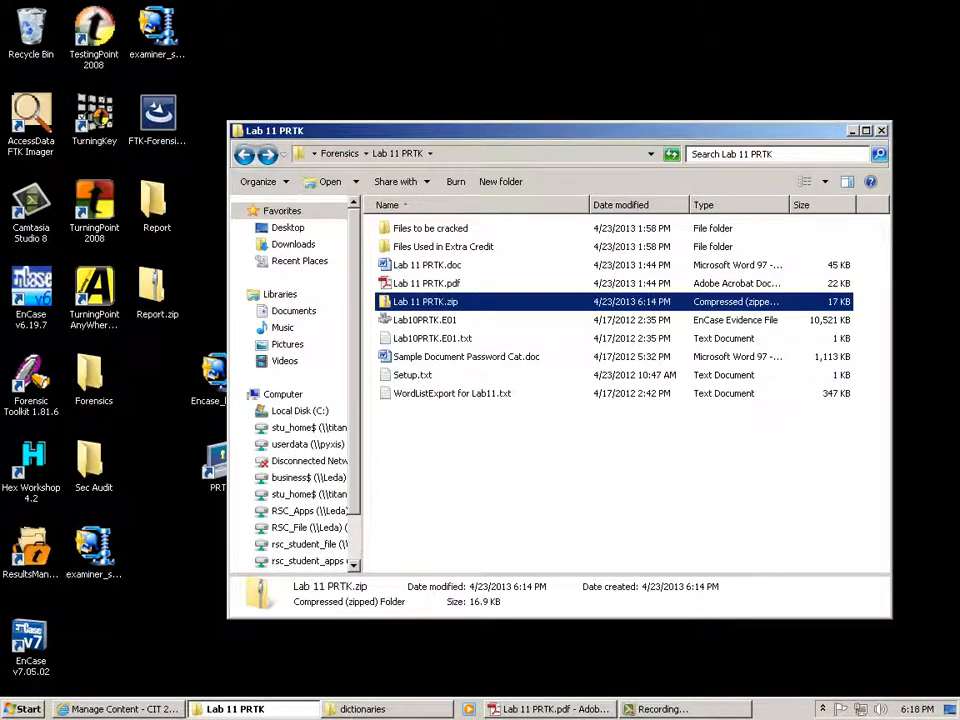
pyautogui.hotkey('alt', 'Tab')
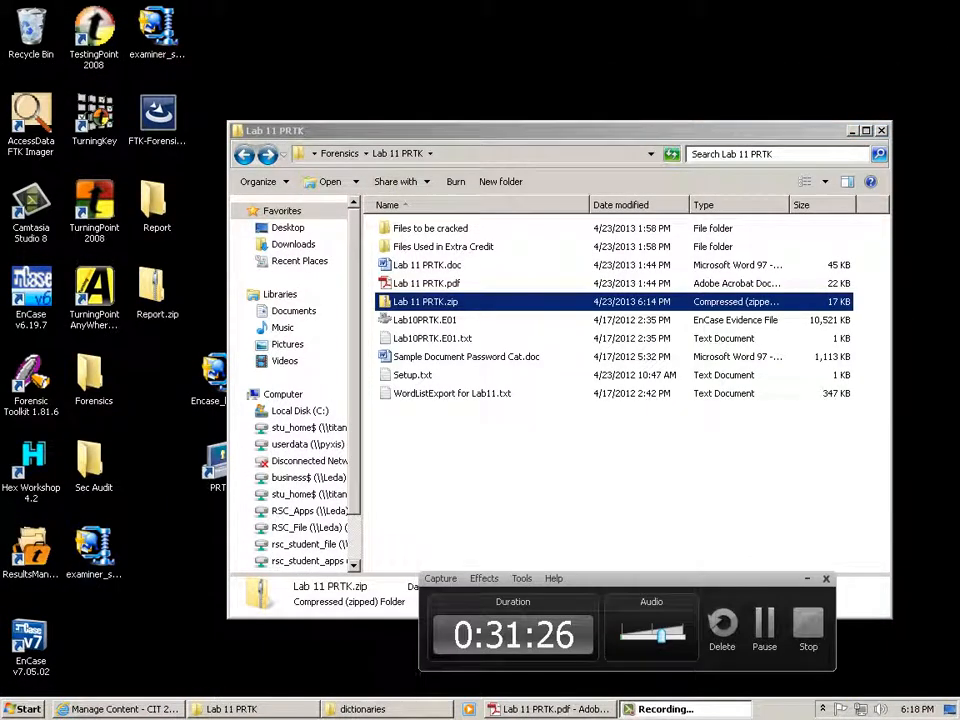